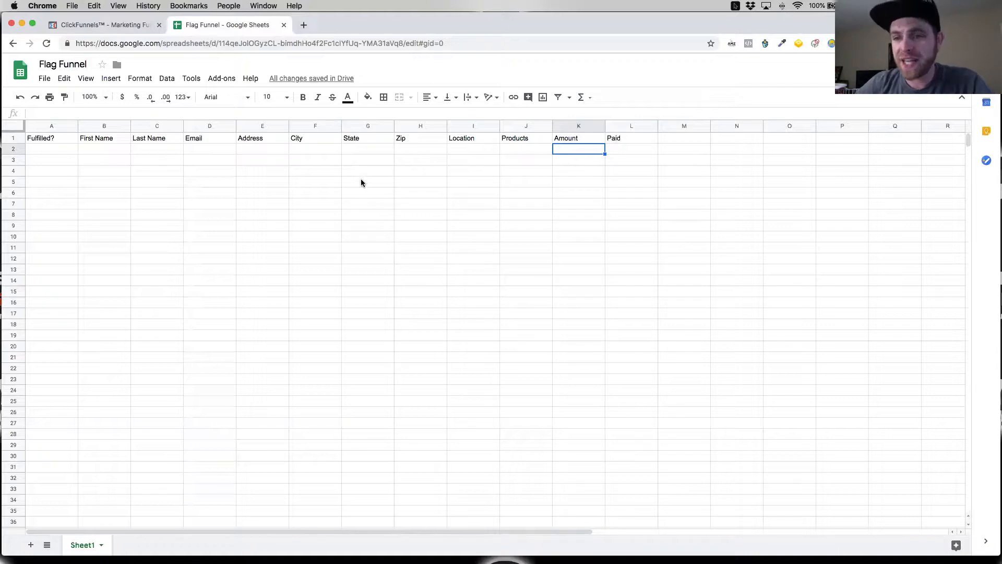
Step: Switch to ClickFunnels and open the settings of the FREE trump 2020 Flag. funnel
click(105, 25)
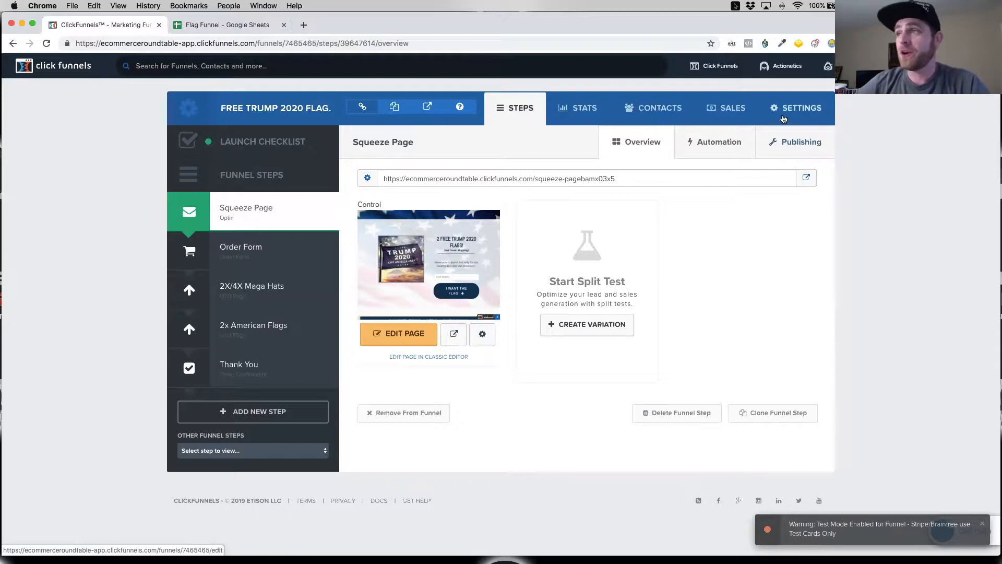
click(797, 109)
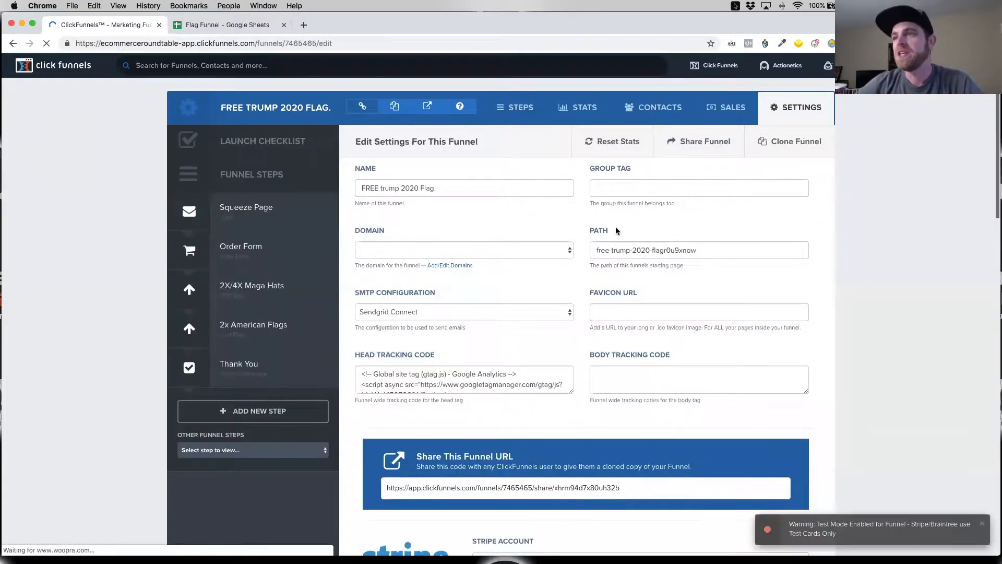
scroll(615, 227, down, 6)
scroll(615, 227, down, 5)
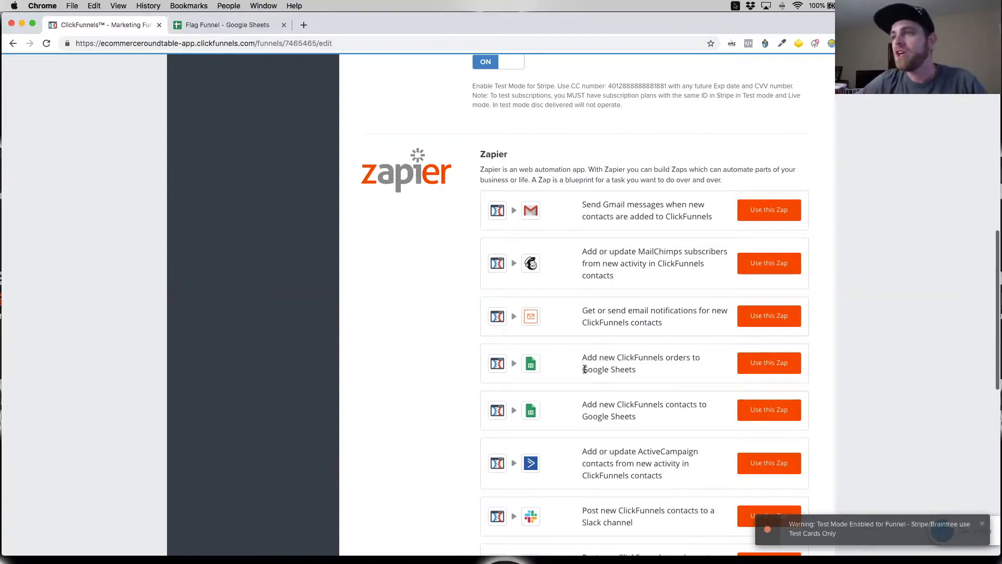
Step: Start the Zapier template that adds new ClickFunnels orders to Google Sheets
scroll(586, 369, down, 2)
drag(582, 307, 705, 320)
drag(595, 353, 708, 355)
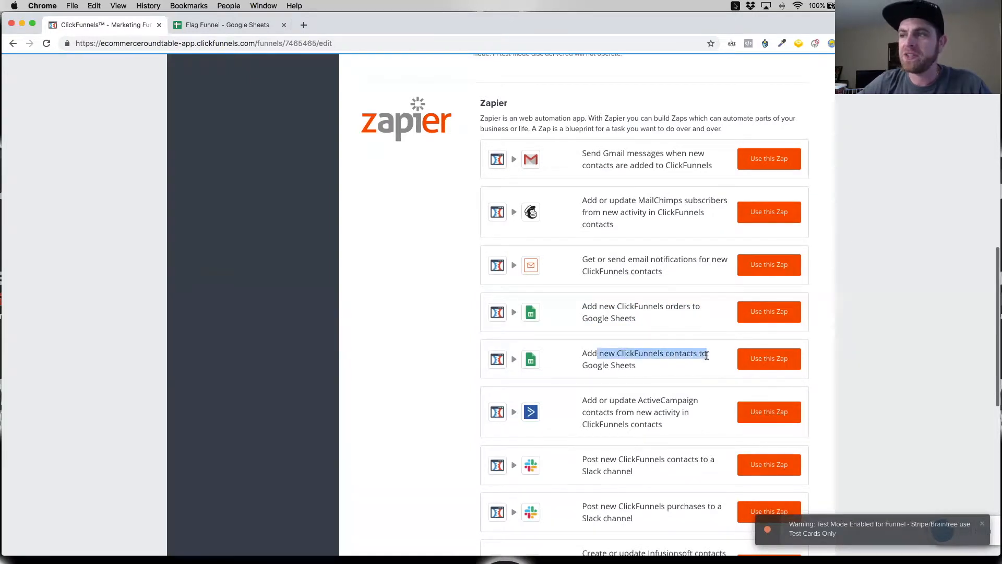
drag(581, 307, 692, 307)
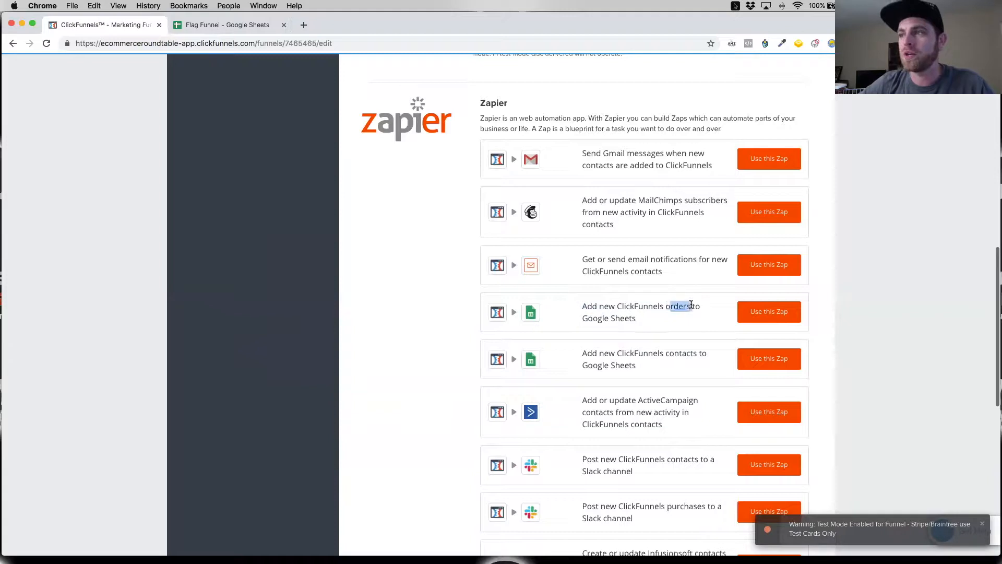
click(770, 313)
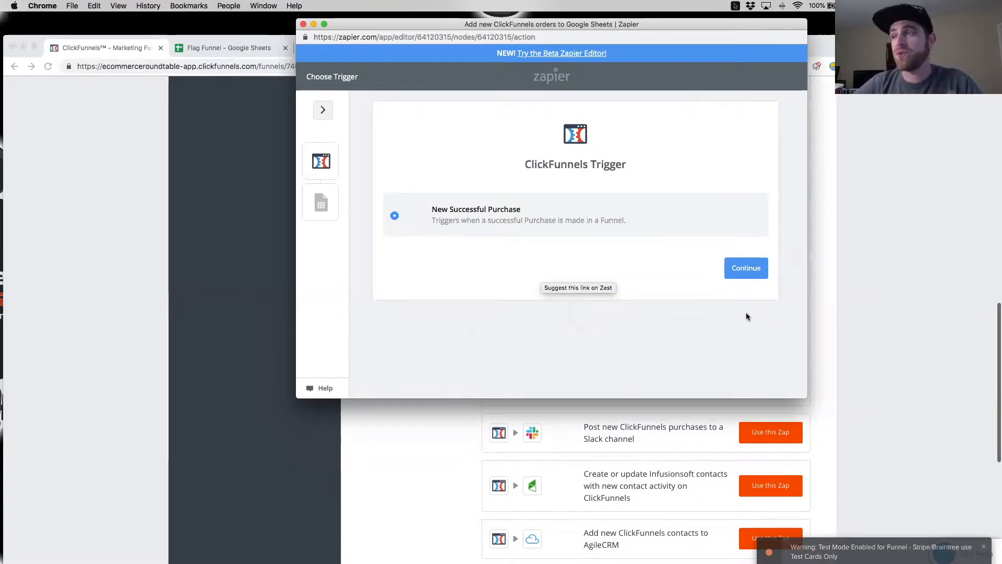
Step: Accept the New Successful Purchase trigger and save the account named ClickFunnels as its source
click(741, 272)
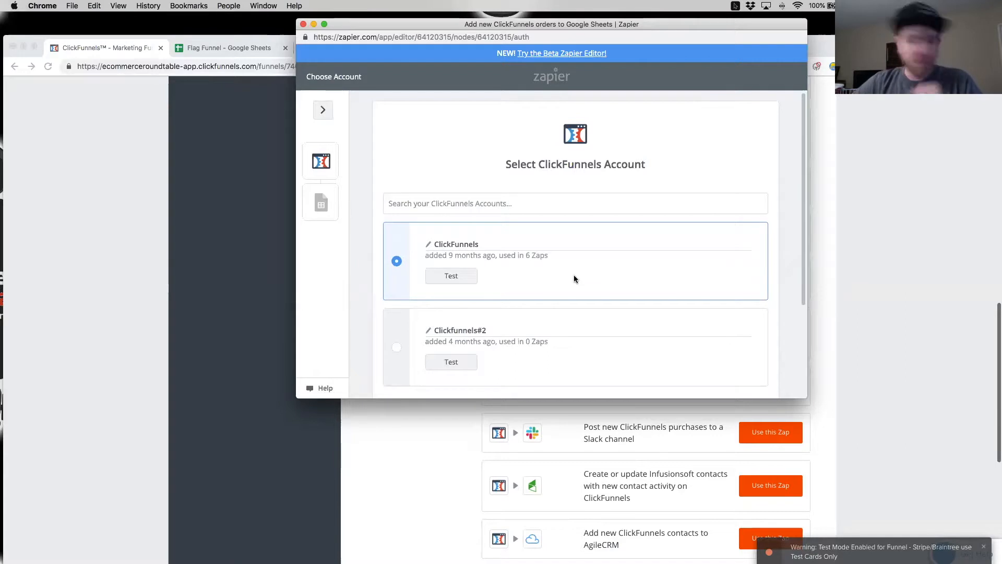
scroll(531, 283, down, 3)
scroll(530, 297, down, 1)
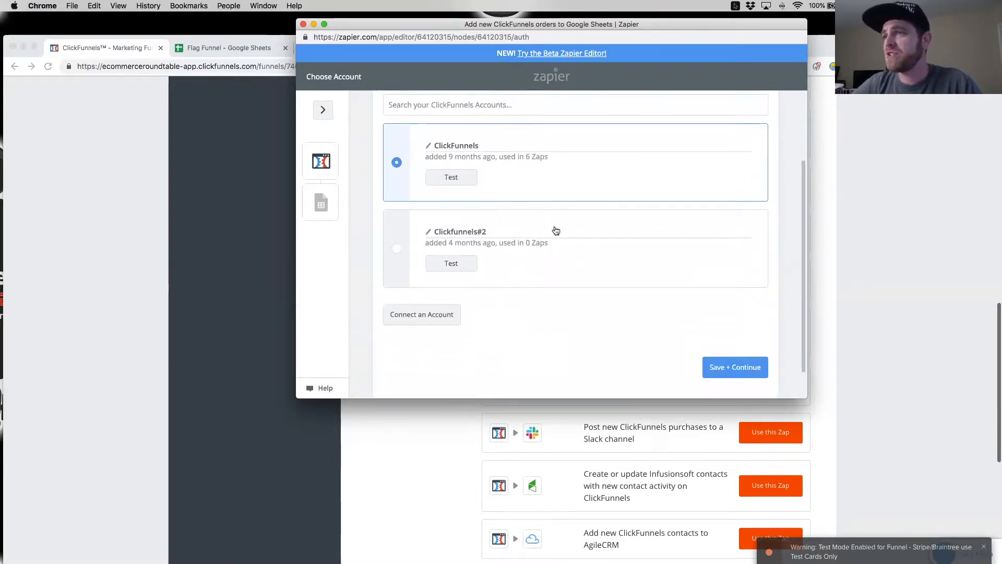
click(726, 378)
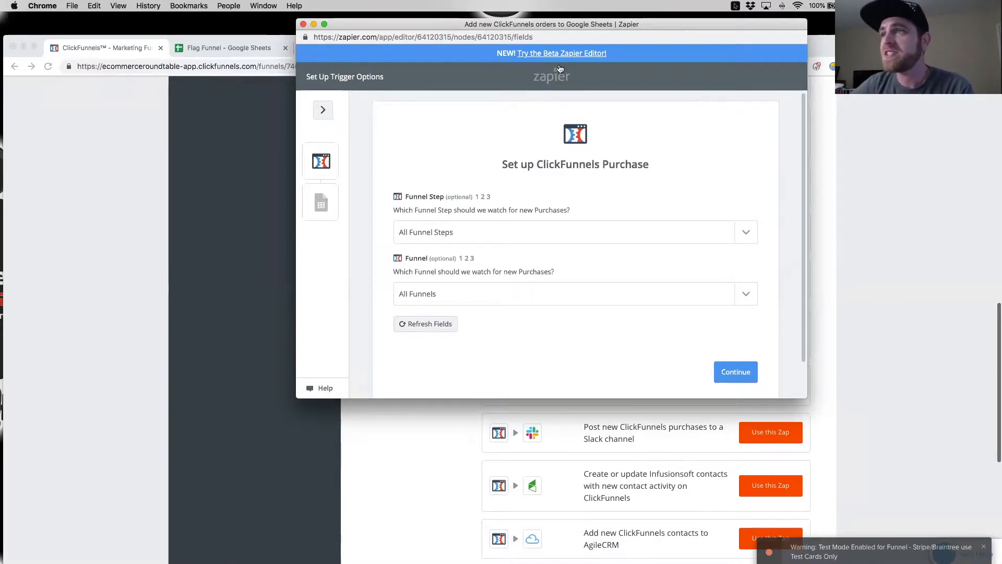
Step: Have the trigger watch all funnel steps of the FREE trump 2020 Flag. funnel, and skip the wait for a sample purchase
drag(565, 26, 551, 23)
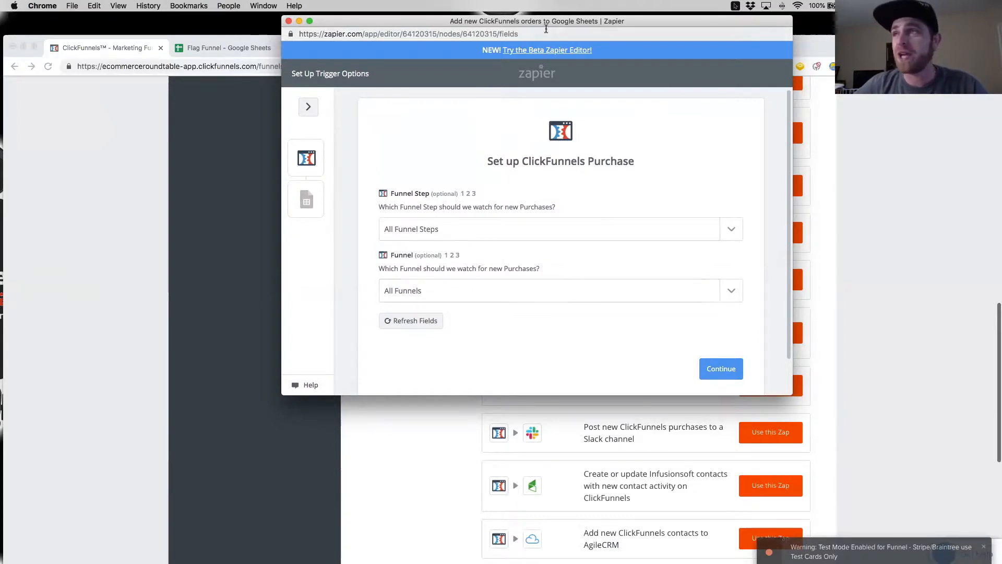
drag(550, 21, 0, 49)
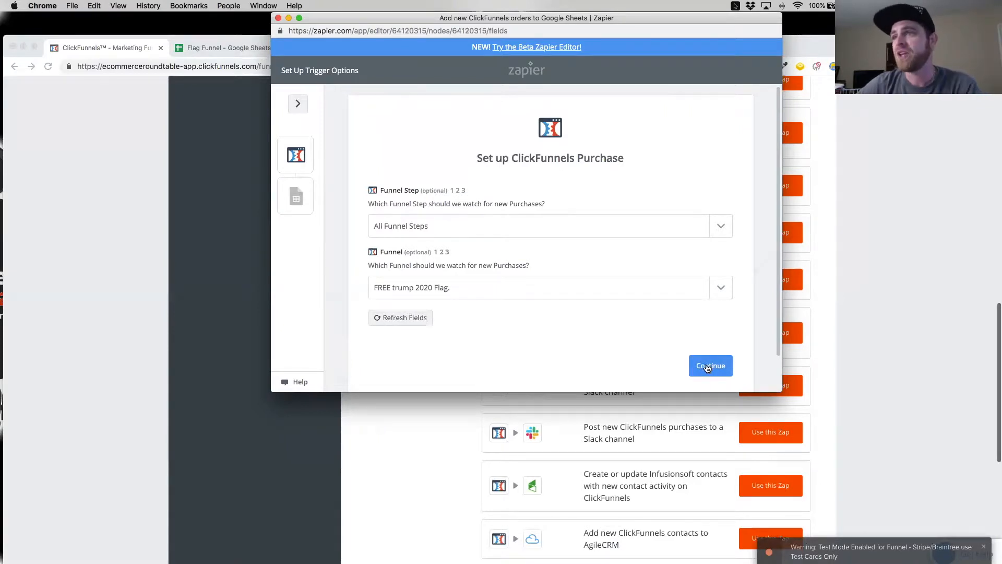
click(708, 367)
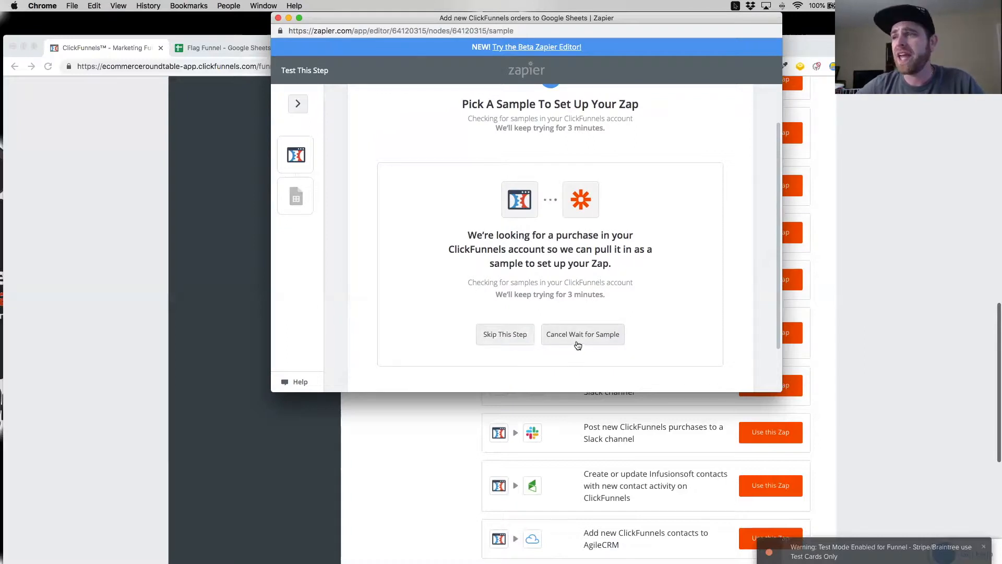
scroll(522, 311, up, 1)
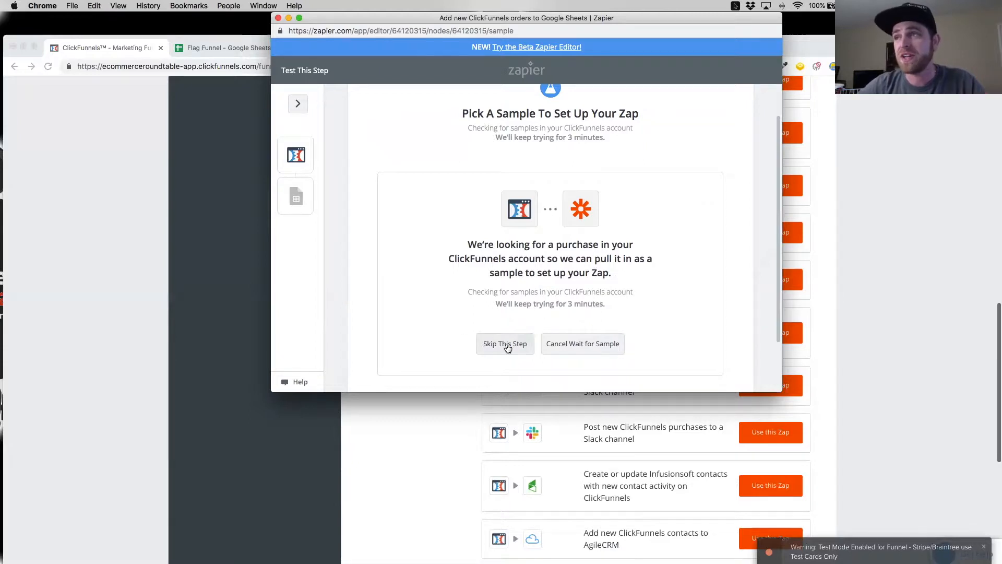
click(506, 345)
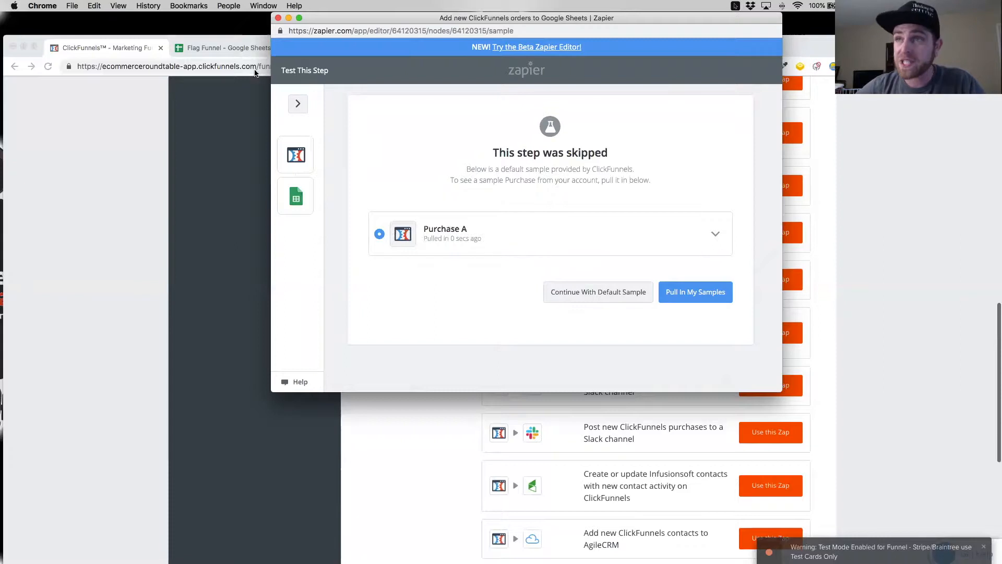
Step: Check the column headers in the Flag Funnel spreadsheet and return to the Zap setup
click(246, 49)
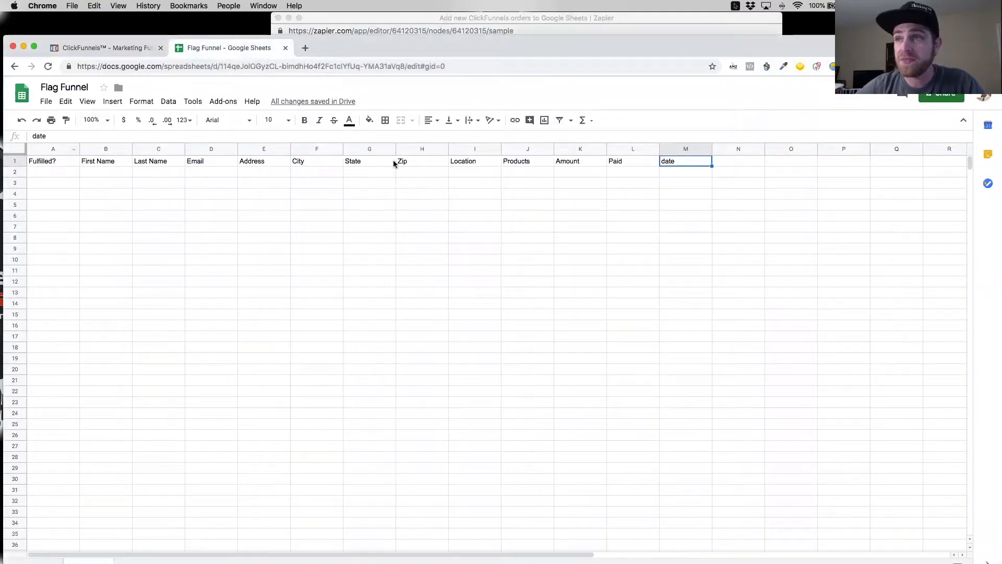
click(147, 48)
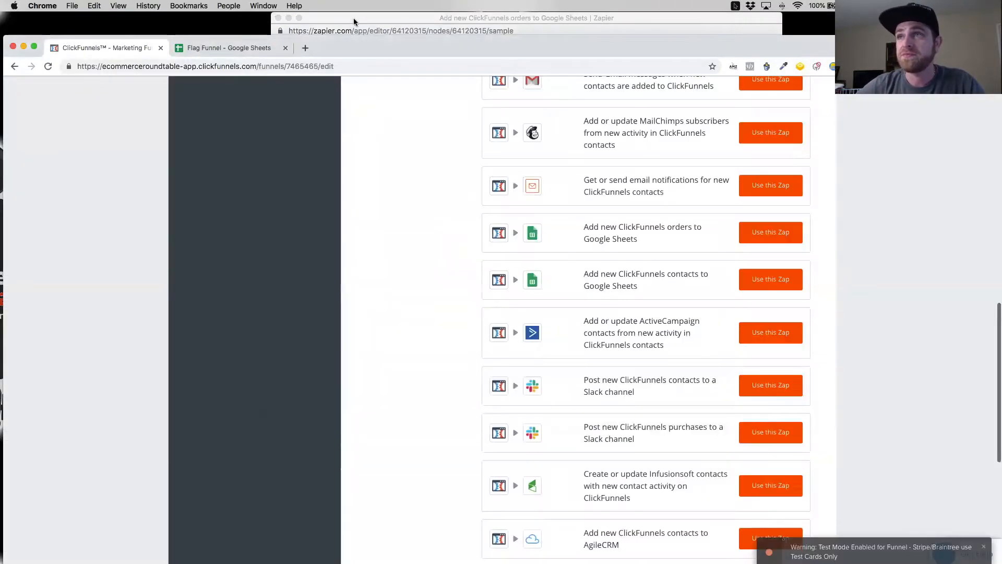
click(229, 48)
click(351, 26)
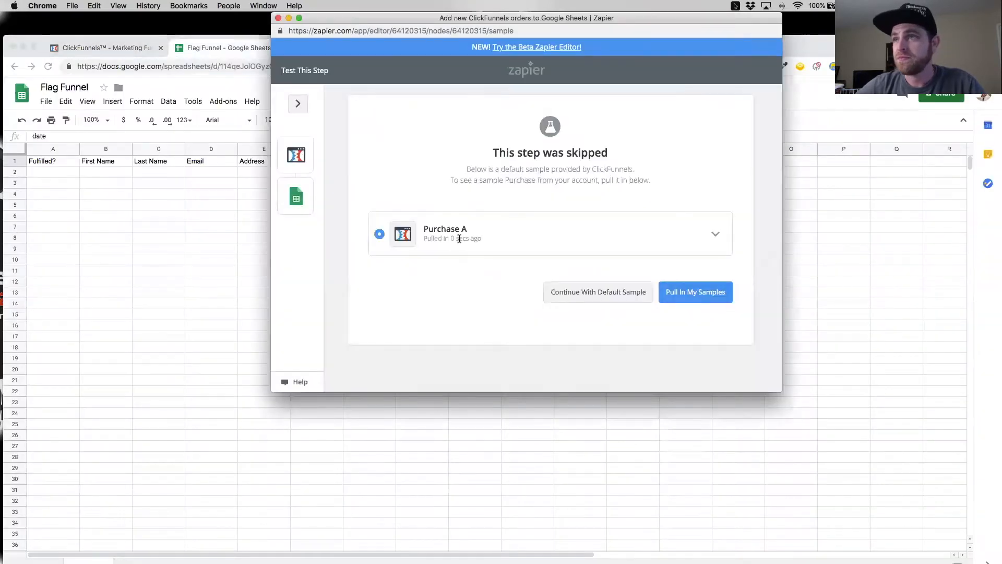
Step: Try pulling in samples from the account, cancel the search, and continue with the default sample Purchase A
click(690, 302)
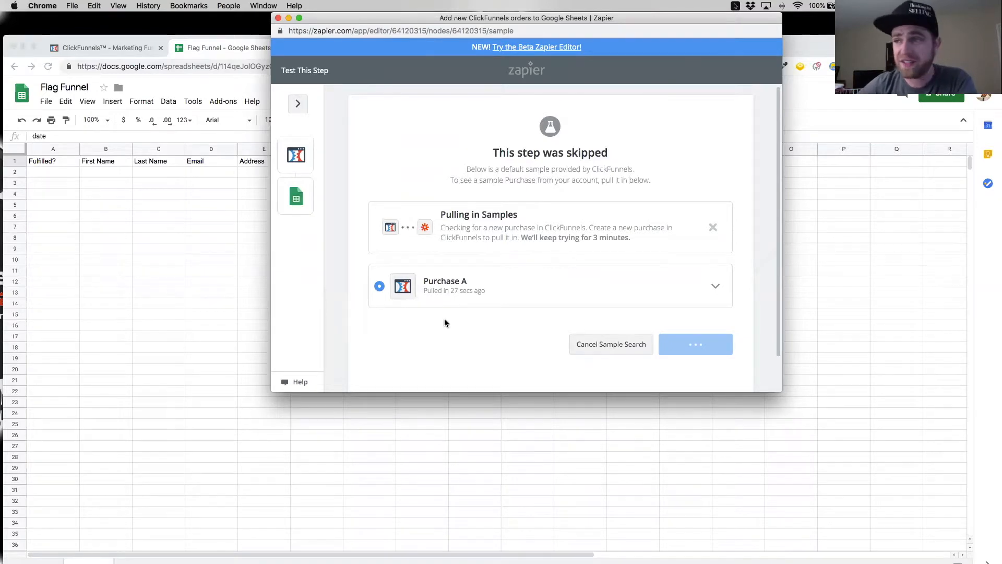
click(633, 354)
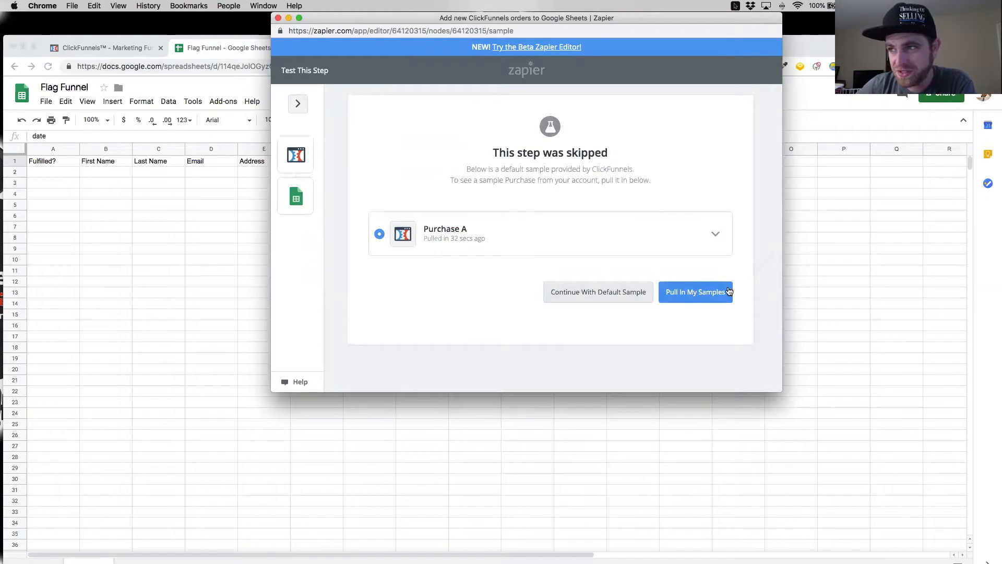
click(629, 302)
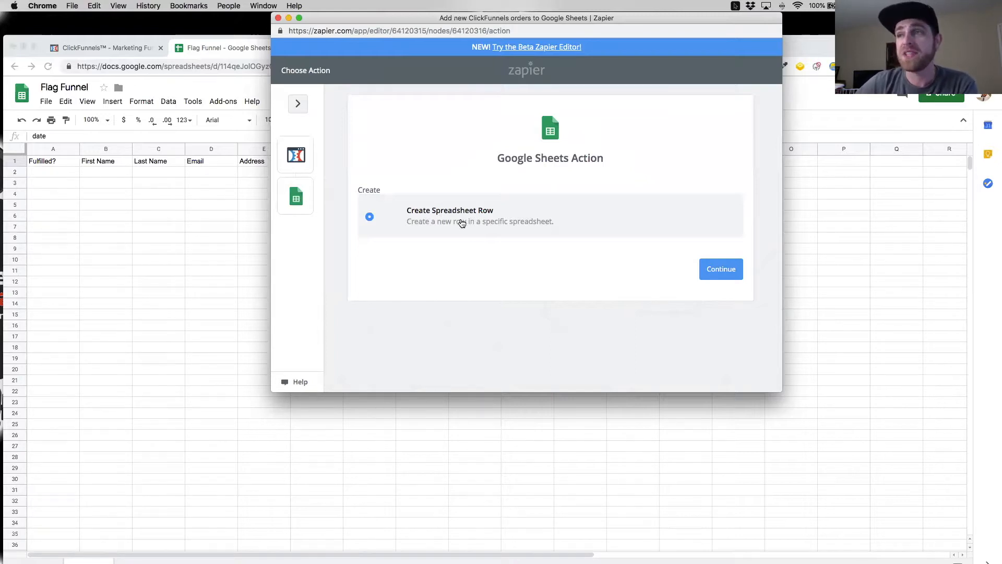
Step: Accept the Create Spreadsheet Row action and save the second listed Google Sheets account for it
click(720, 269)
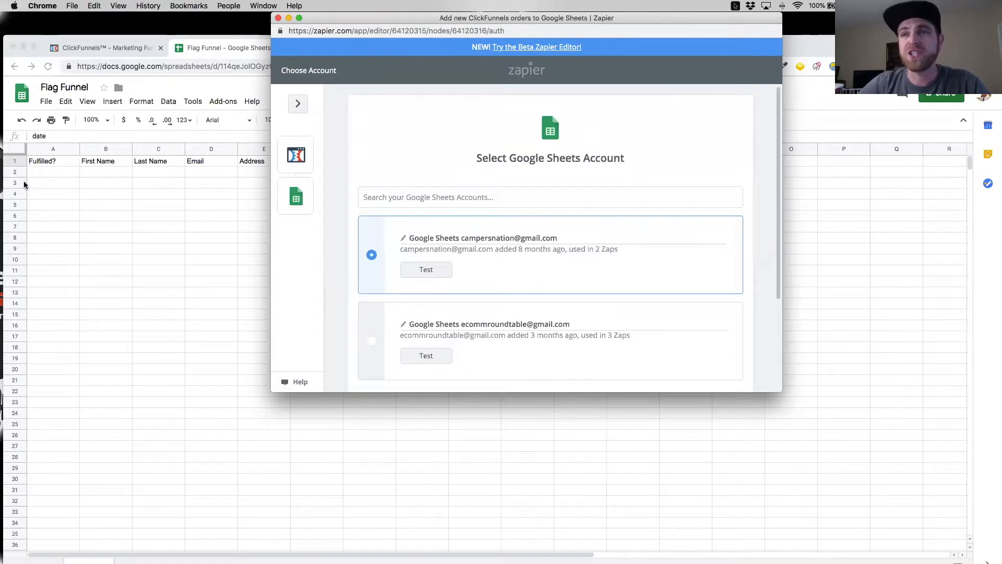
scroll(525, 282, down, 5)
scroll(522, 280, up, 1)
click(372, 243)
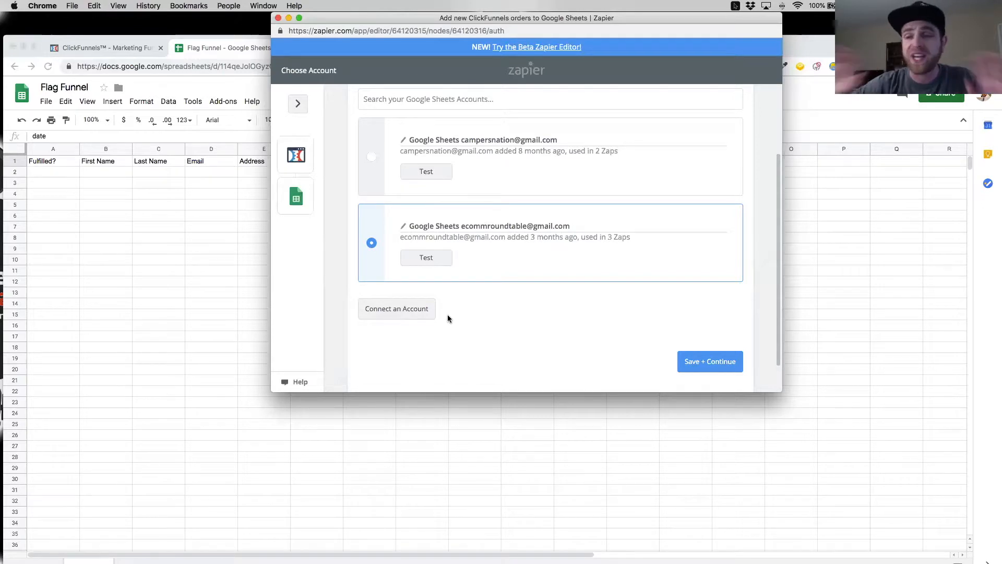
click(713, 361)
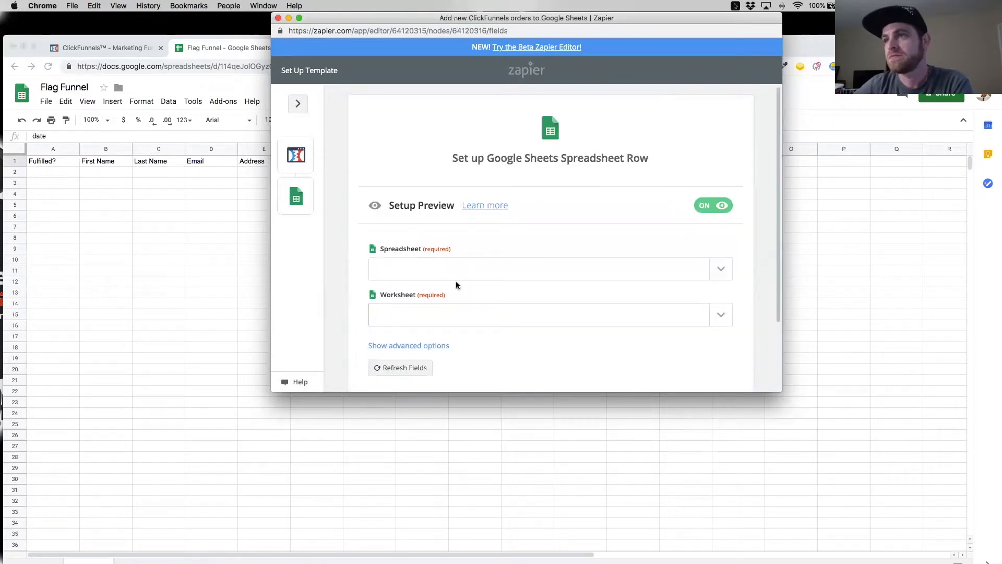
Step: Choose Flag Funnel as the spreadsheet that receives the new rows
scroll(510, 264, down, 2)
scroll(511, 265, down, 1)
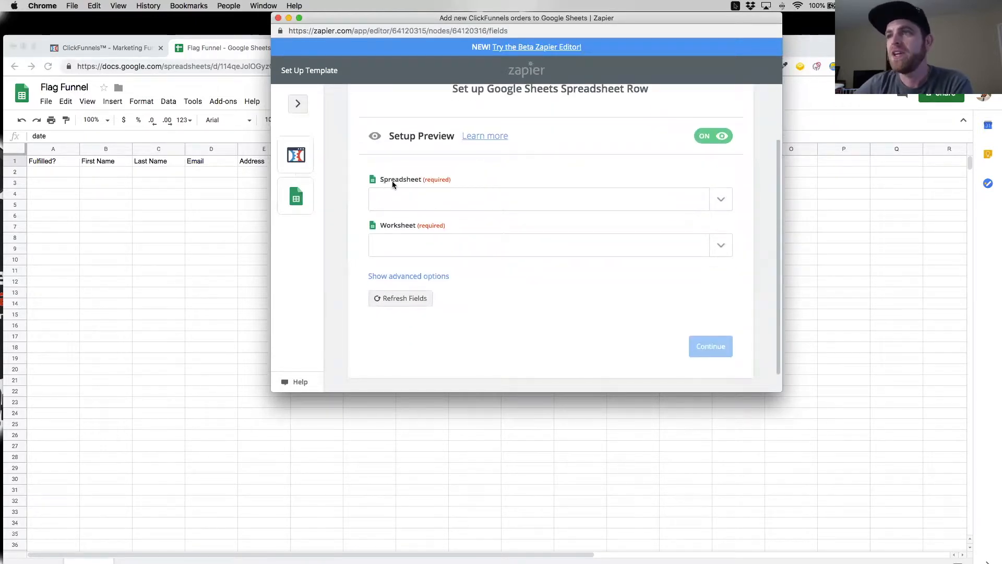
drag(581, 20, 1, 131)
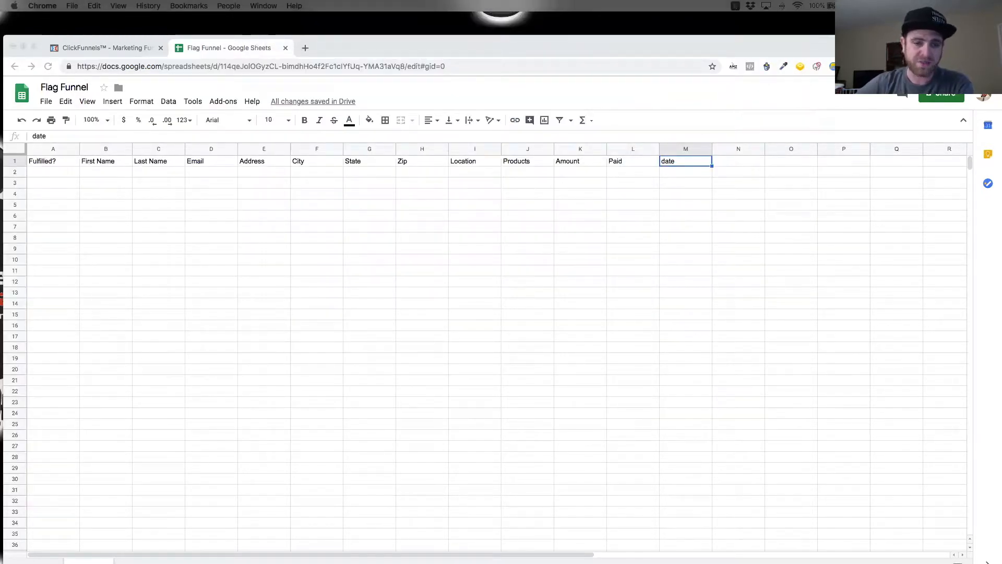
drag(1, 31, 520, 29)
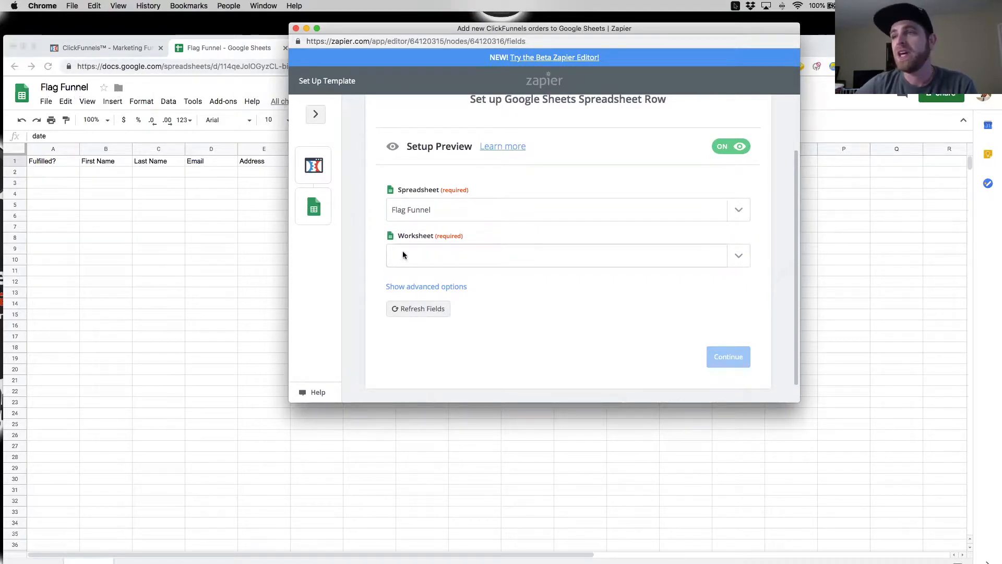
Step: Arrange the windows to check the worksheet name and header row of the Flag Funnel spreadsheet beside the Zap setup
scroll(130, 527, down, 5)
click(131, 527)
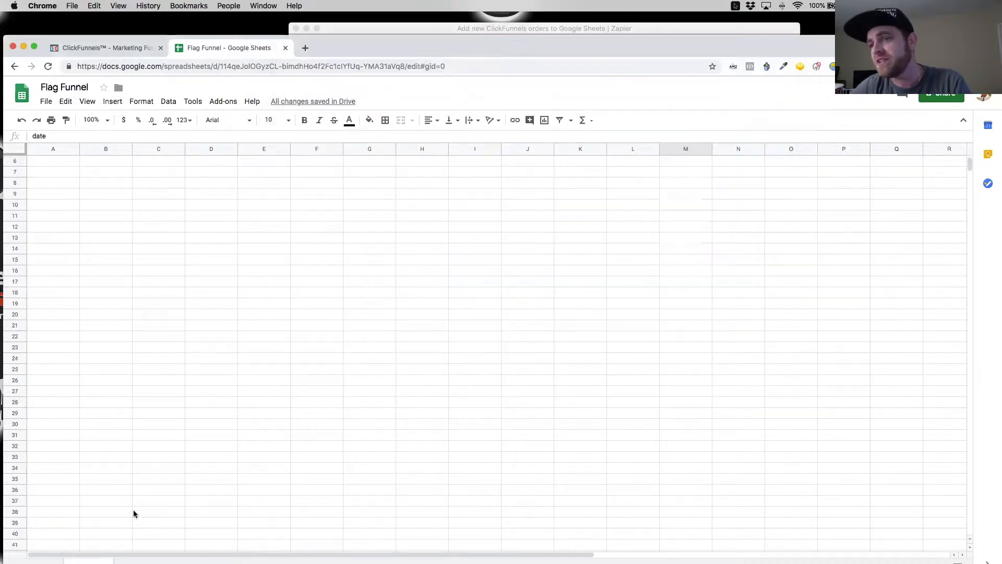
drag(406, 40, 409, 13)
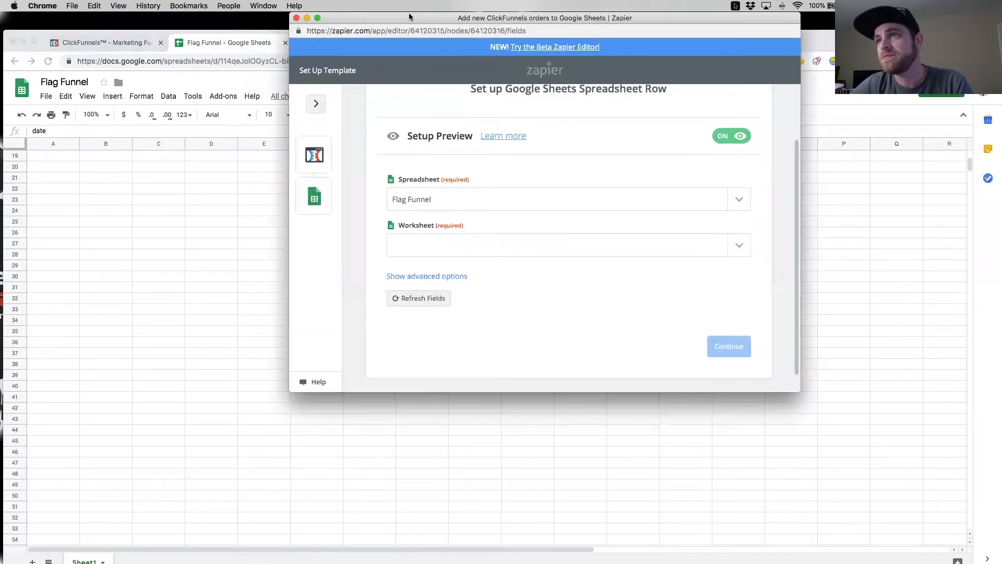
drag(825, 35, 822, 23)
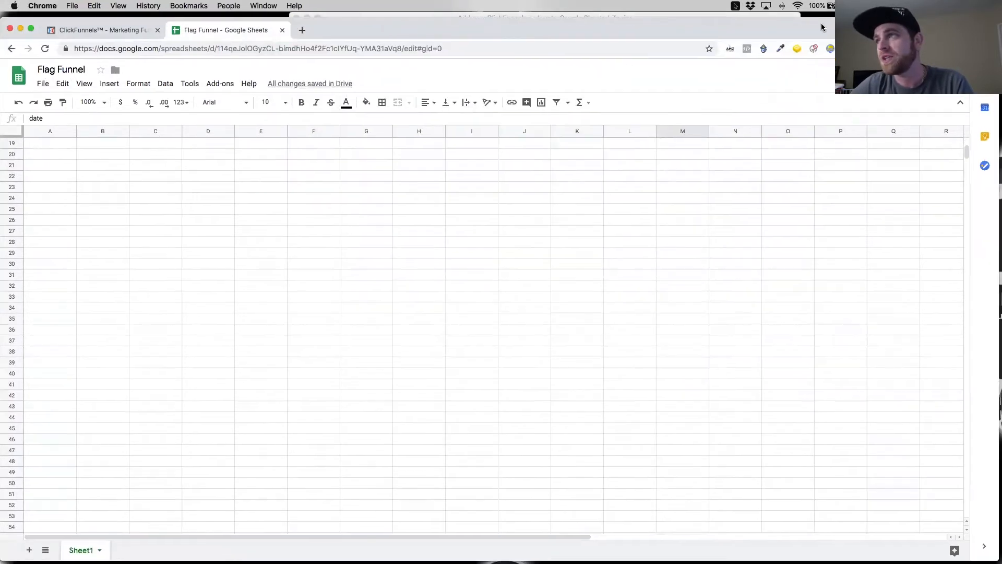
click(778, 15)
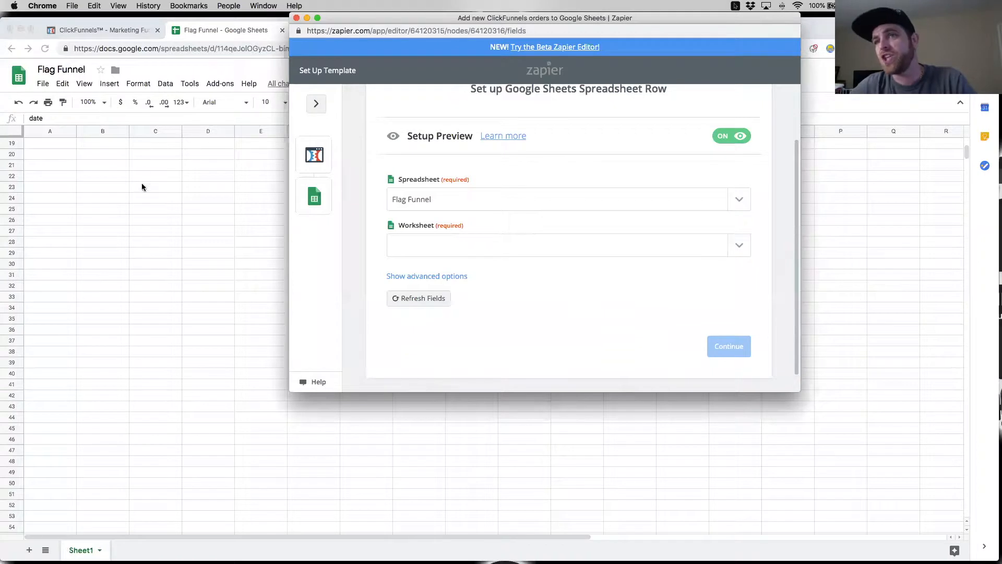
scroll(168, 293, up, 6)
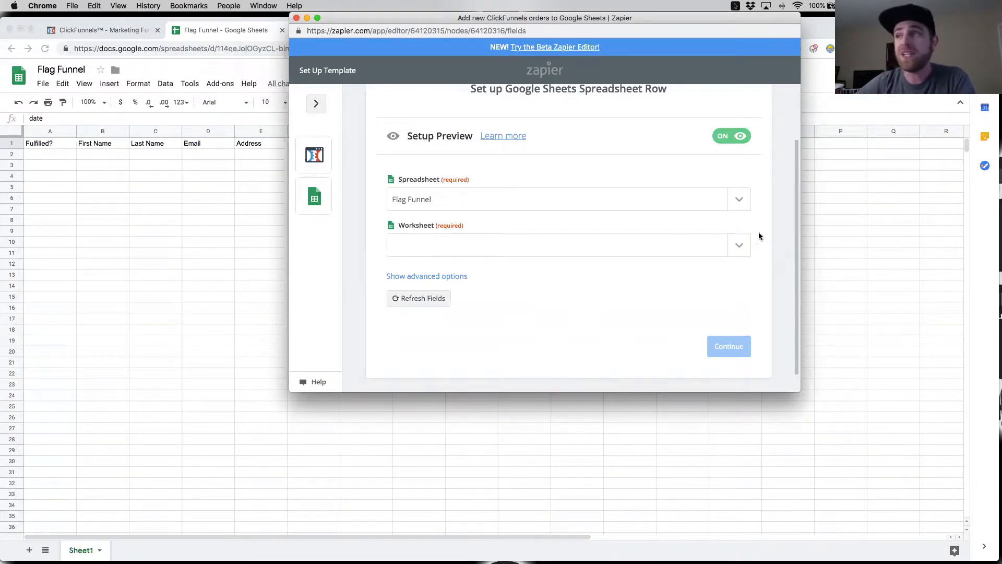
Step: Set the worksheet to Sheet1 and review the column fields available for mapping
click(745, 249)
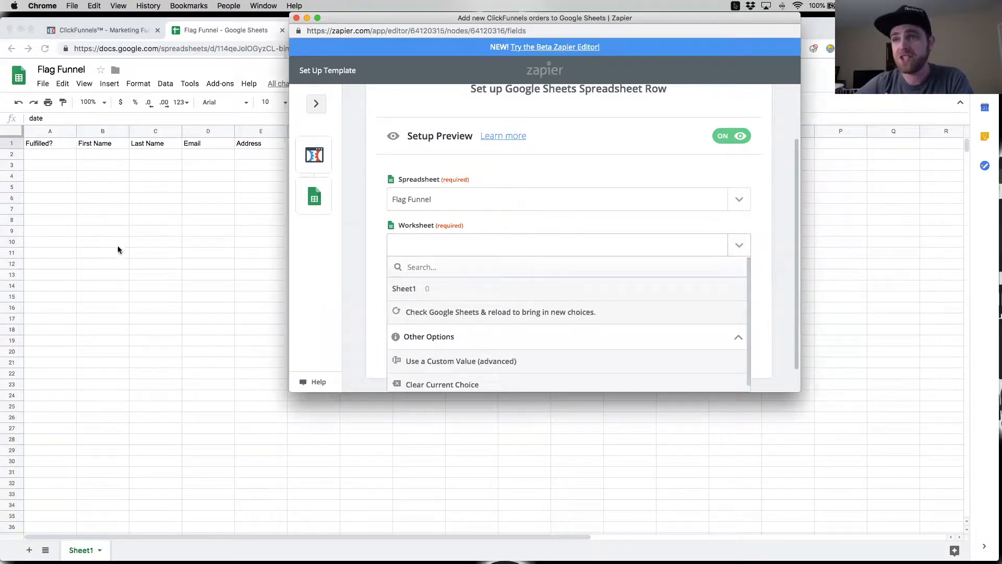
click(406, 290)
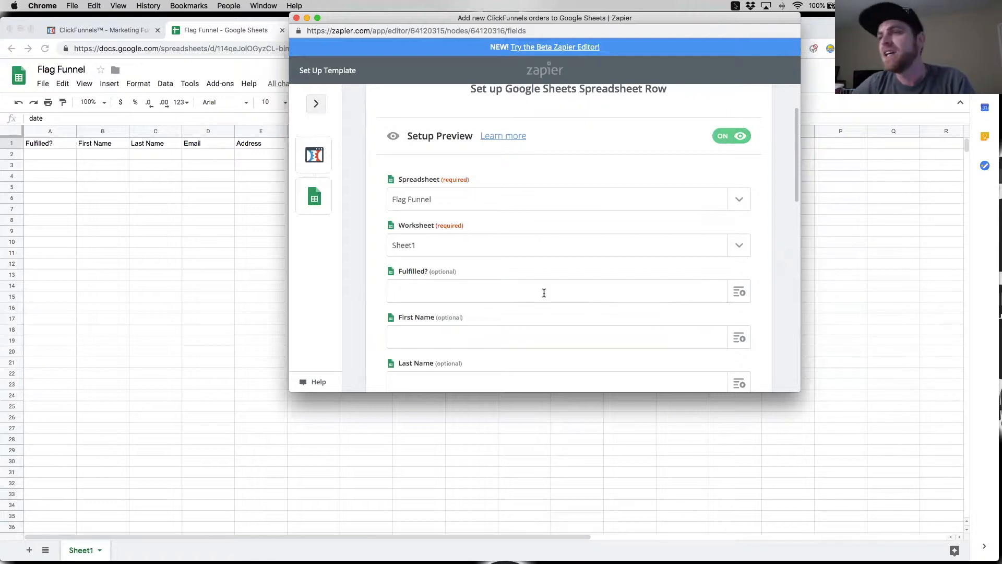
scroll(501, 292, down, 2)
scroll(501, 295, up, 1)
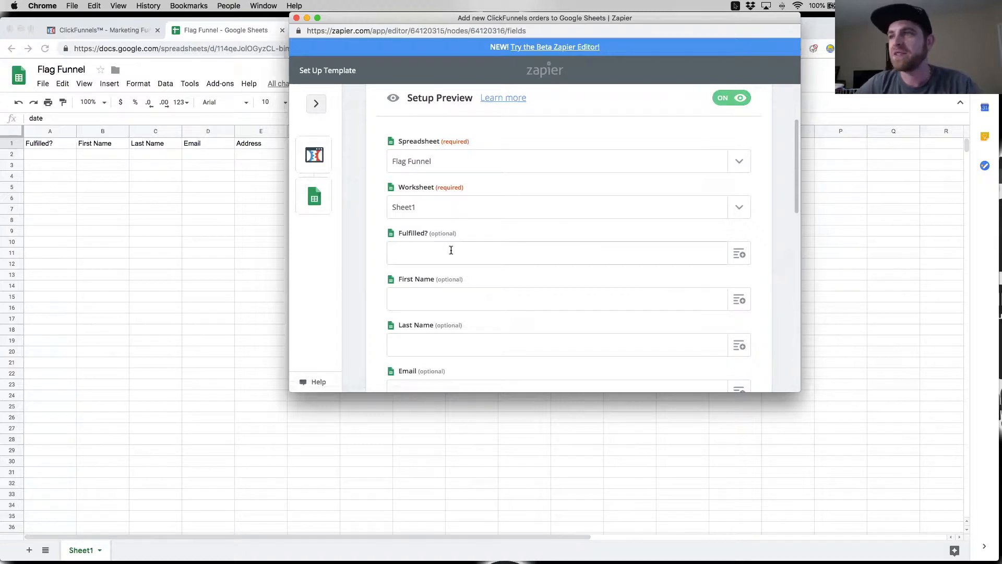
scroll(452, 248, down, 3)
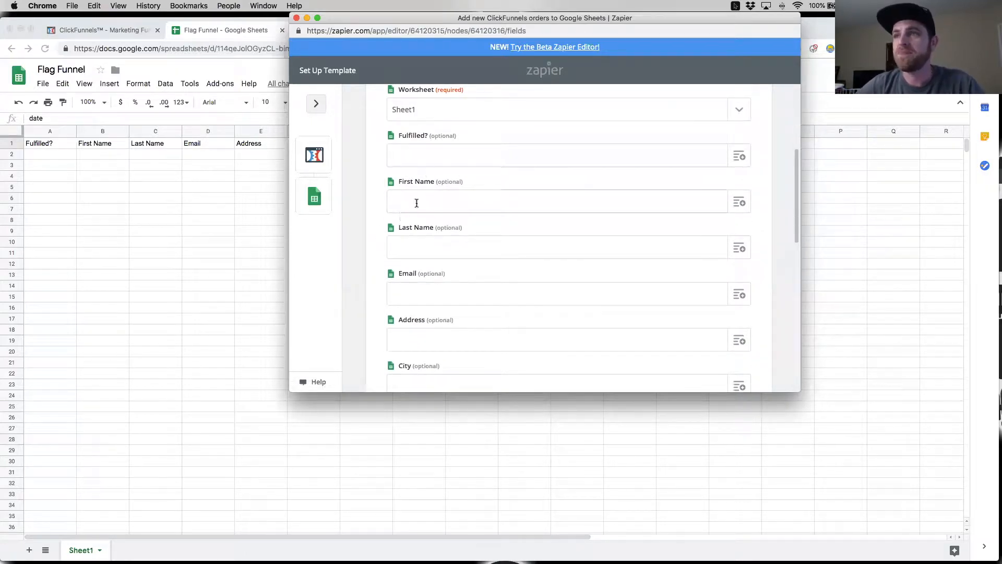
Step: Compare the action's optional column fields, from Fulfilled? to date, with the header row of the Flag Funnel sheet
drag(425, 21, 518, 21)
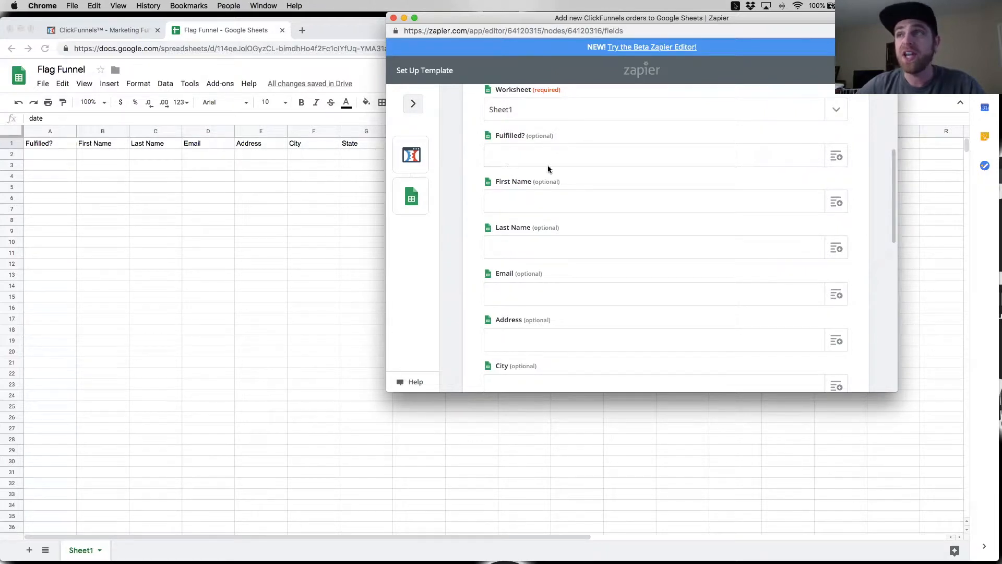
scroll(548, 177, down, 5)
scroll(554, 232, up, 5)
scroll(555, 219, down, 5)
scroll(522, 178, up, 3)
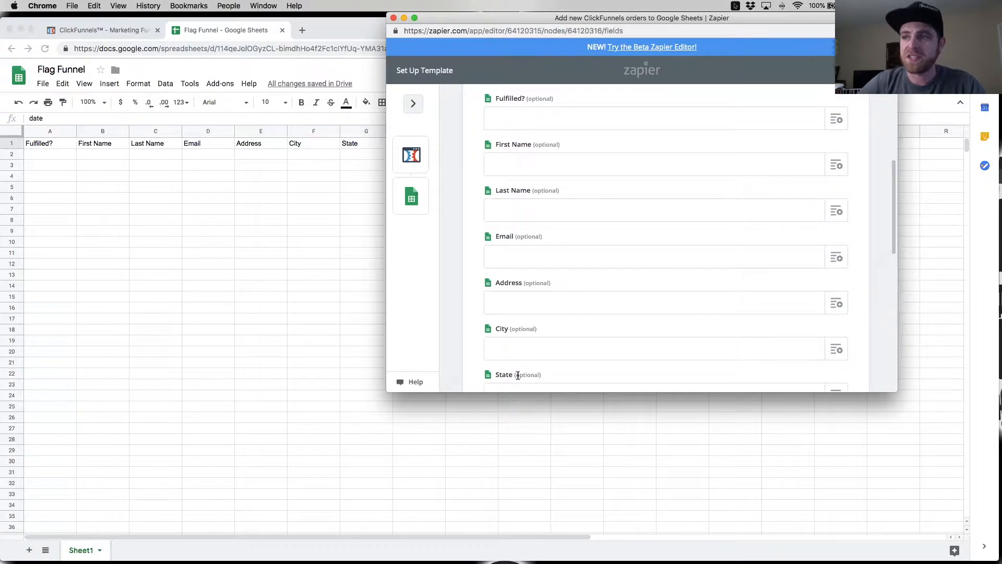
scroll(538, 271, down, 1)
scroll(524, 240, up, 1)
scroll(530, 227, down, 6)
scroll(537, 233, down, 3)
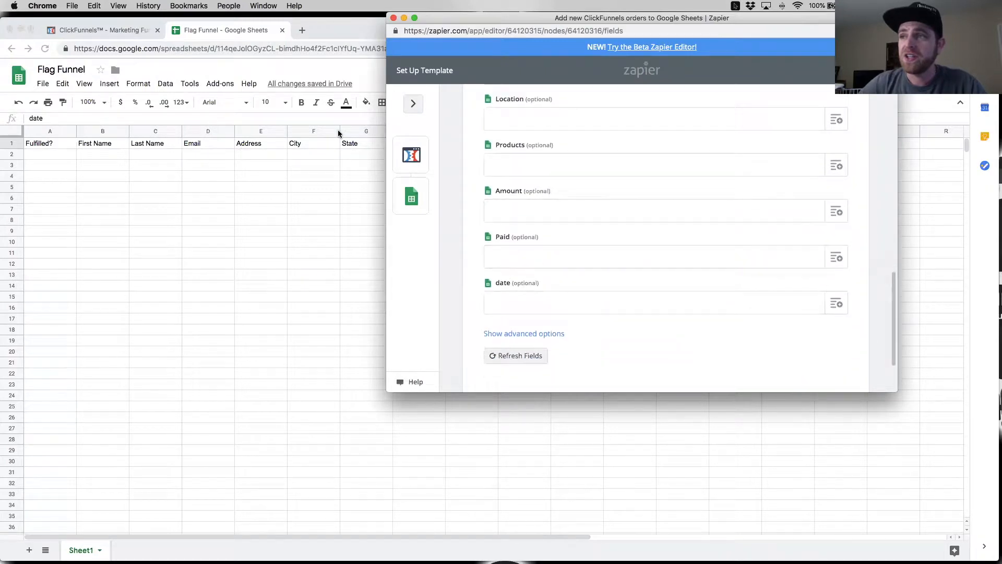
scroll(331, 190, right, 2)
drag(485, 22, 456, 156)
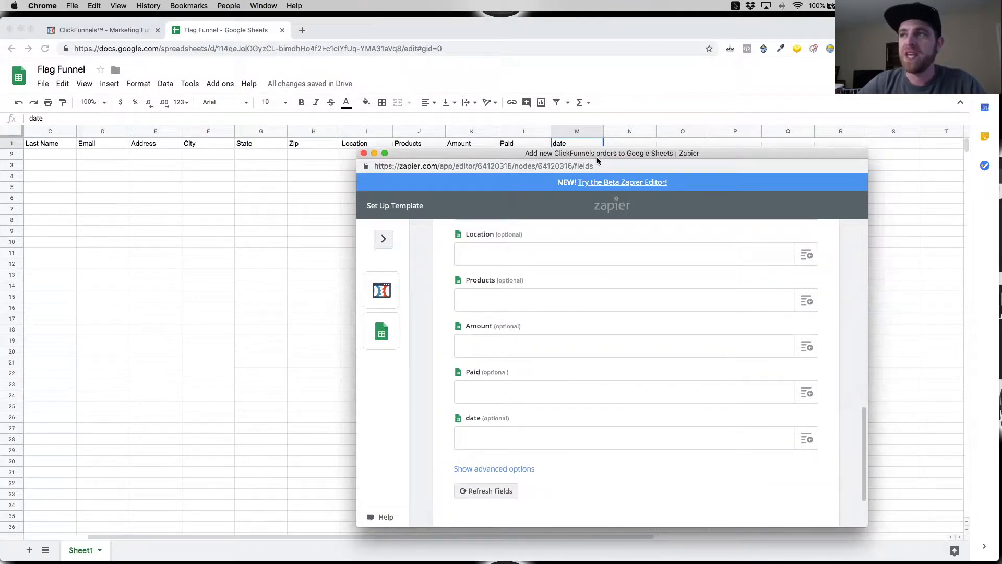
drag(597, 160, 592, 161)
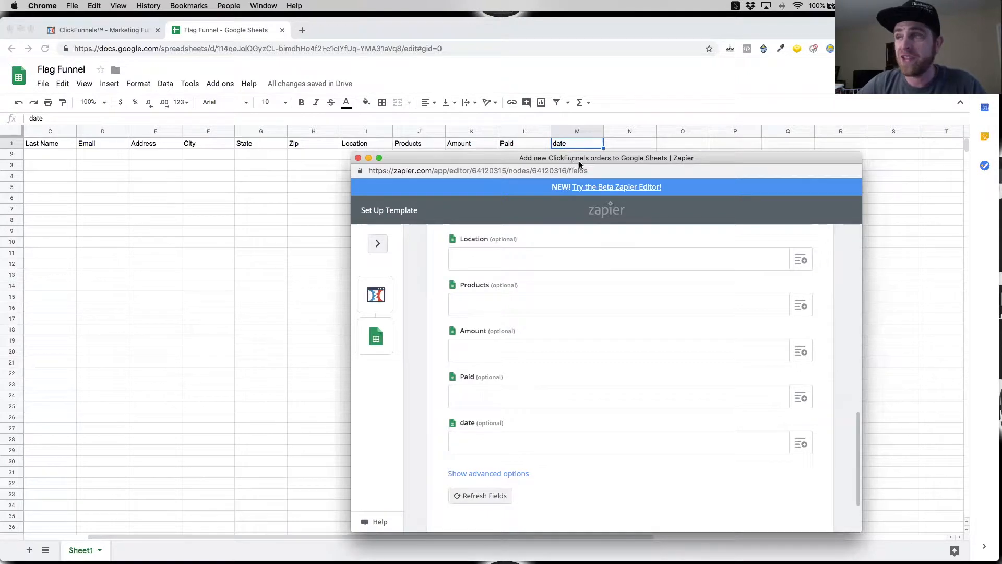
drag(579, 165, 573, 29)
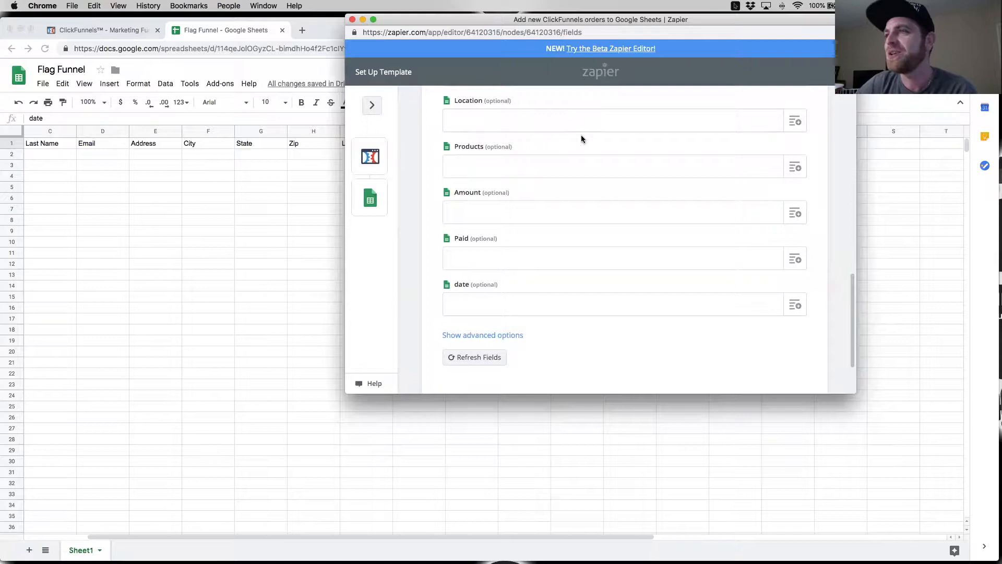
scroll(616, 185, up, 10)
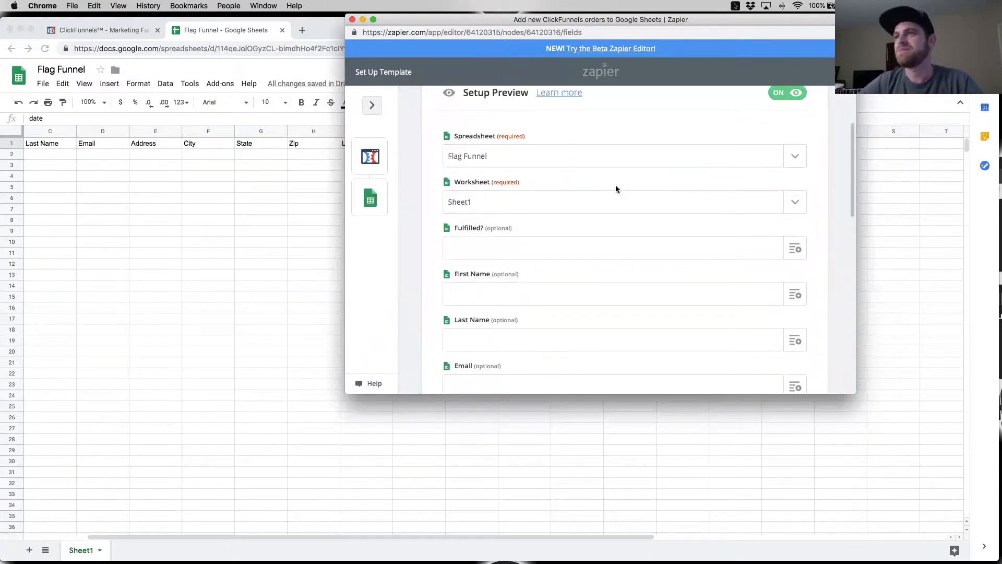
scroll(616, 185, down, 1)
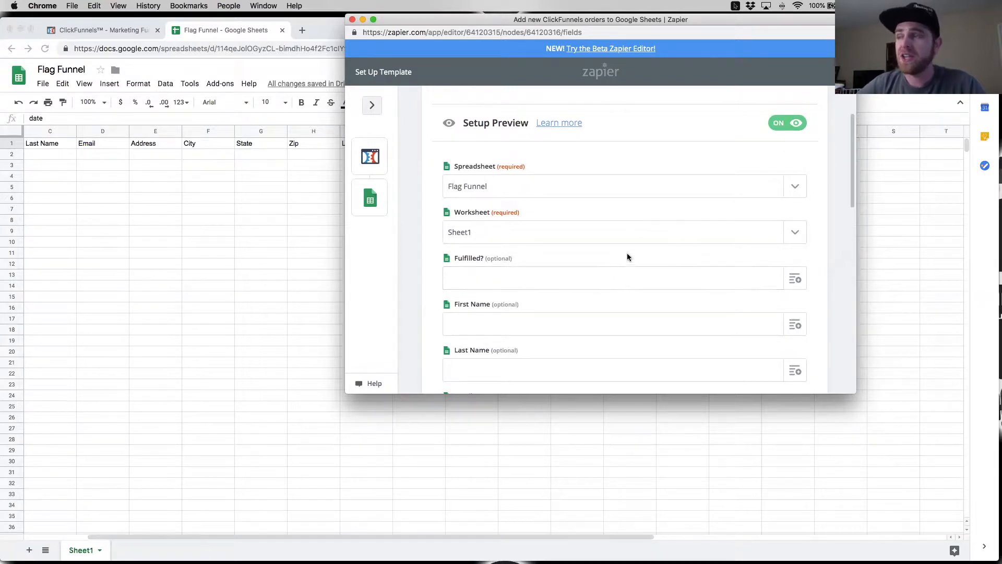
scroll(554, 292, down, 1)
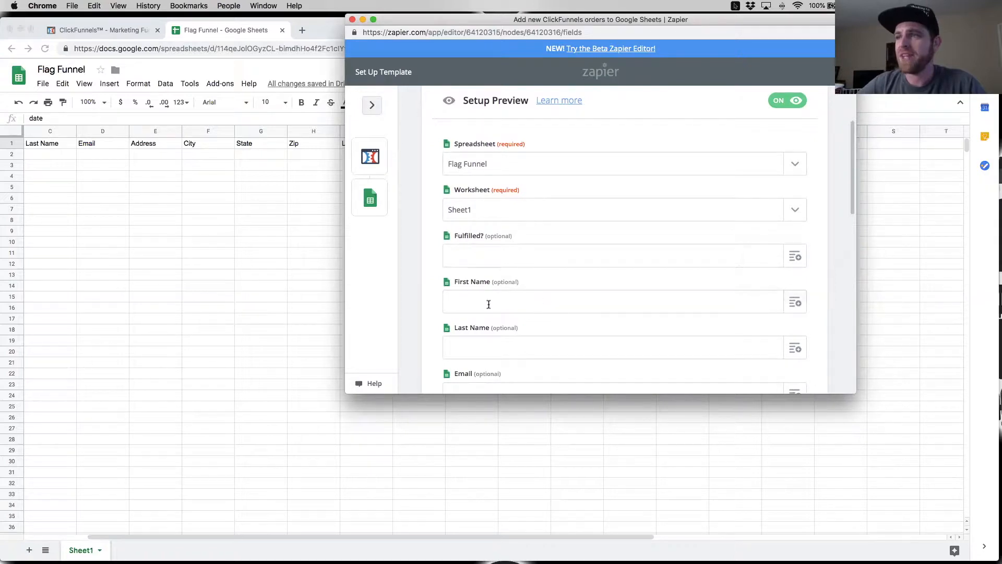
text(irs)
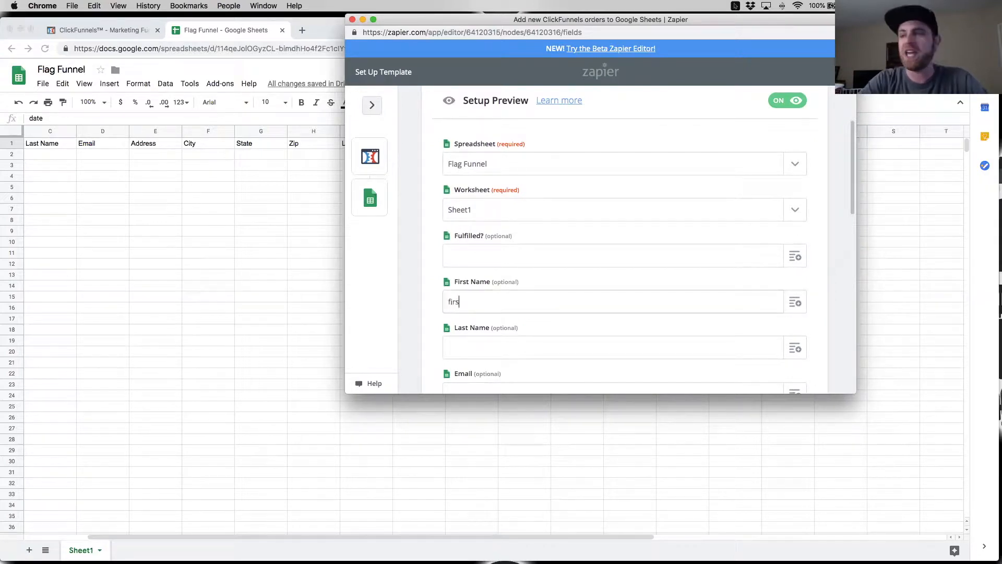
key(BackSpace)
key(BackSpace)
key(BackSpace)
key(BackSpace)
key(BackSpace)
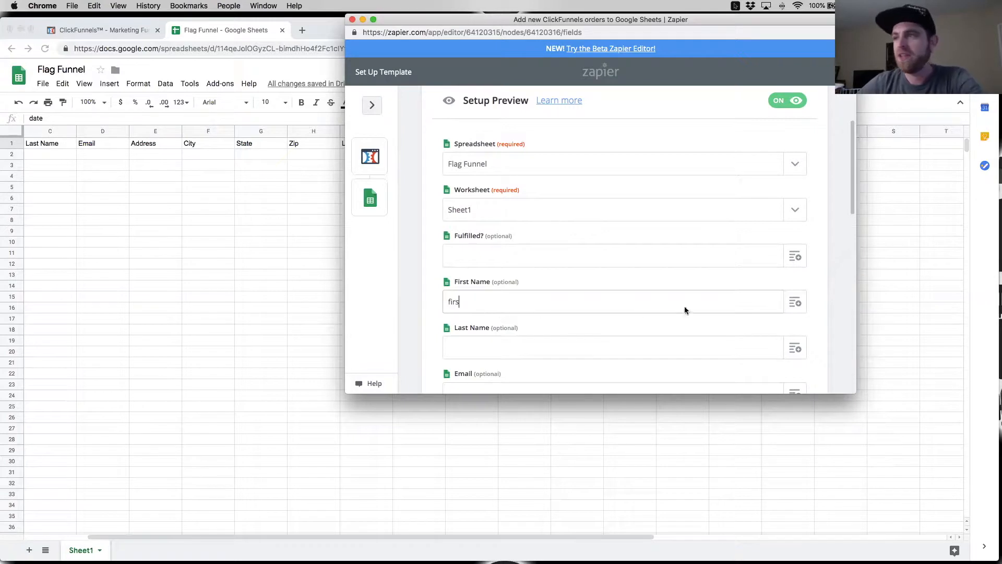
Step: Map the First Name column to Contact First Name and switch off the setup preview so field names show
click(793, 302)
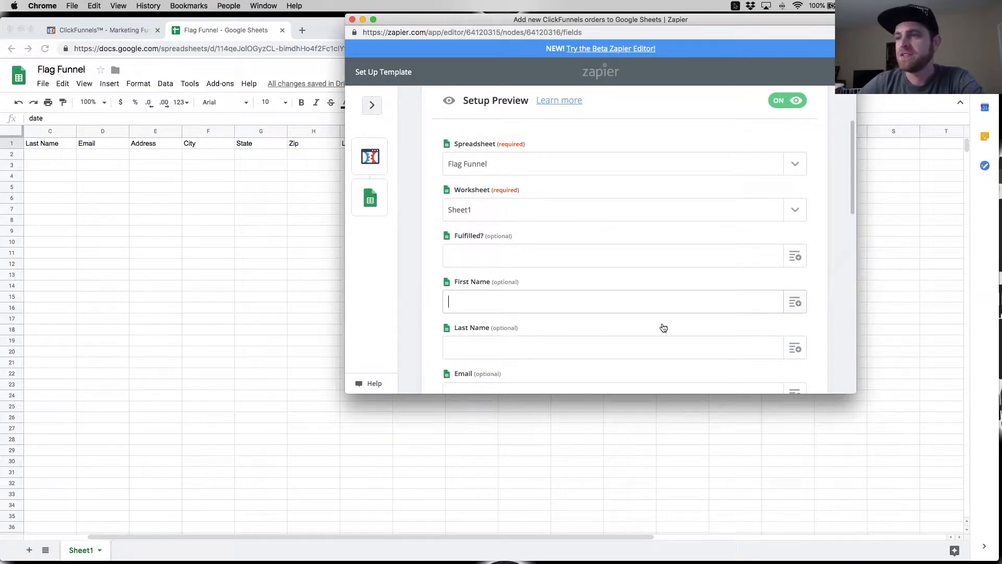
scroll(486, 329, down, 2)
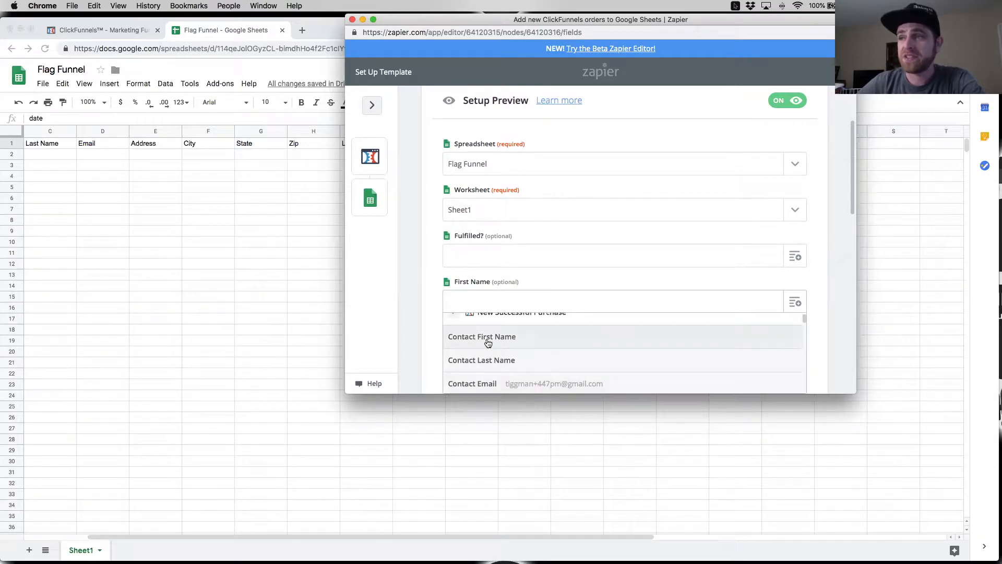
click(491, 340)
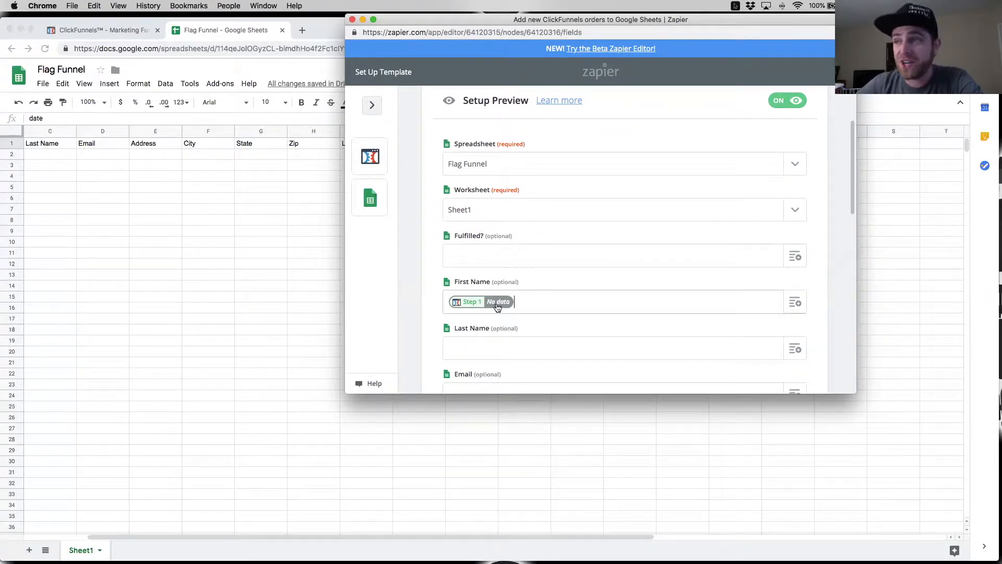
click(788, 103)
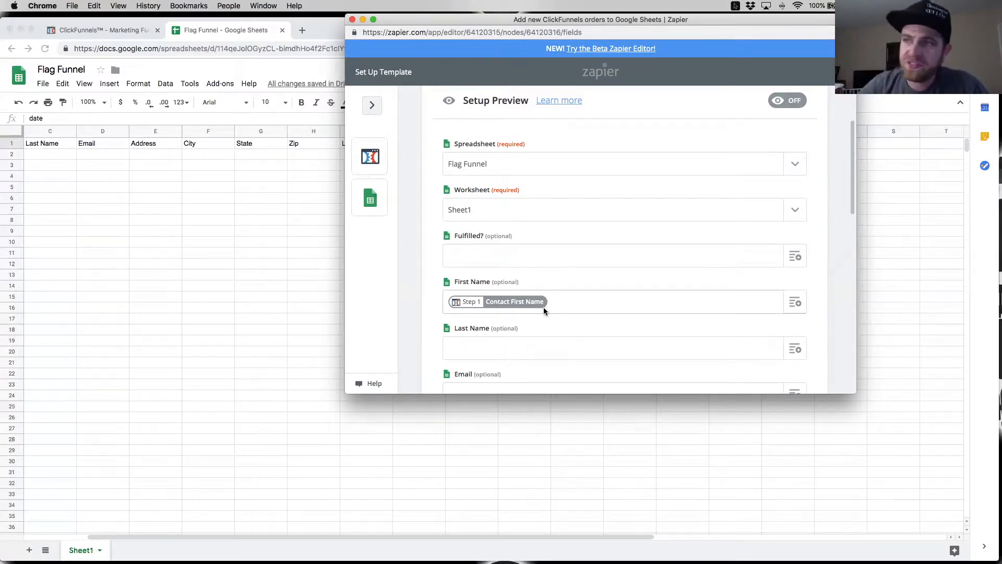
Step: Map the Last Name column to Contact Last Name from the New Successful Purchase trigger
scroll(612, 308, down, 2)
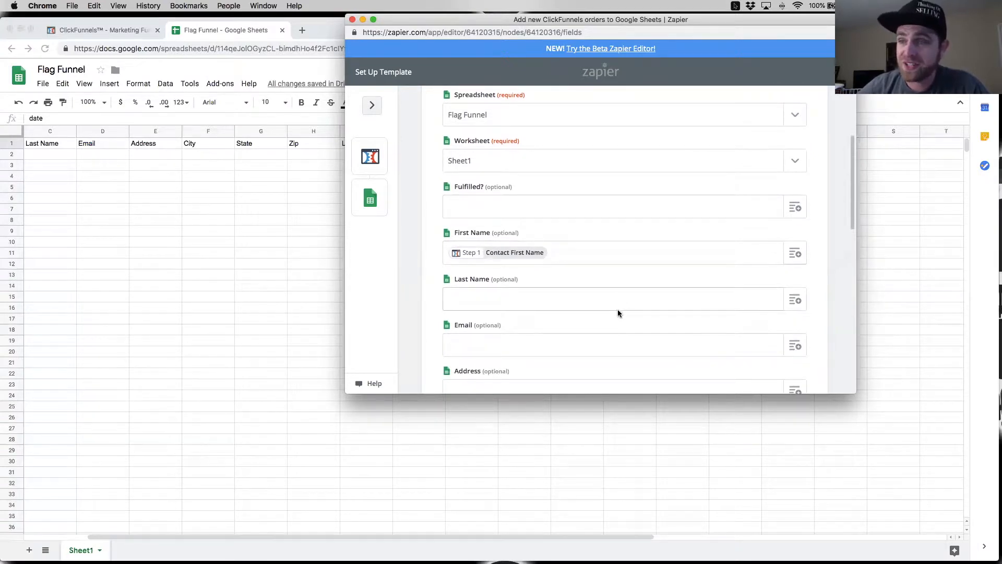
scroll(618, 310, down, 1)
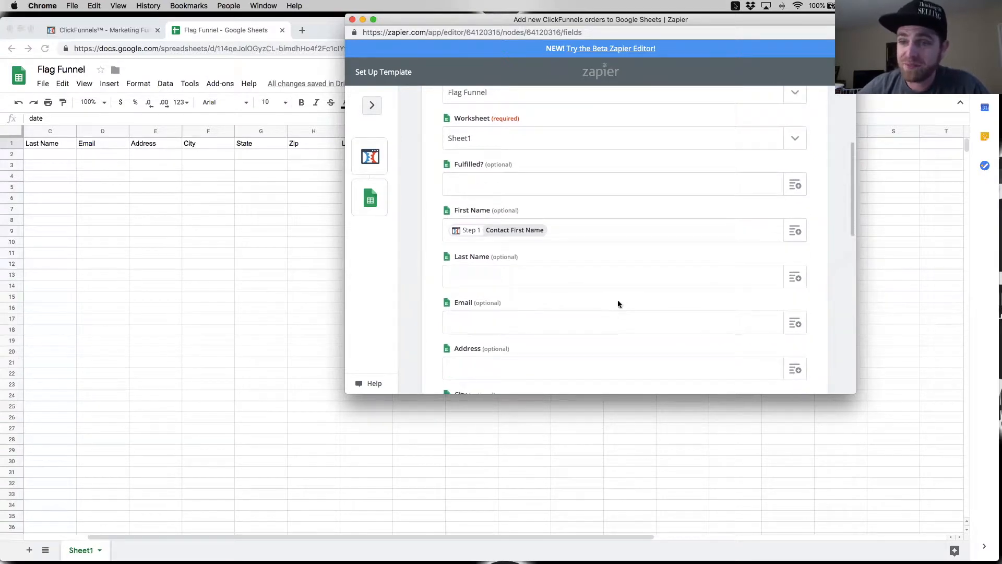
click(792, 281)
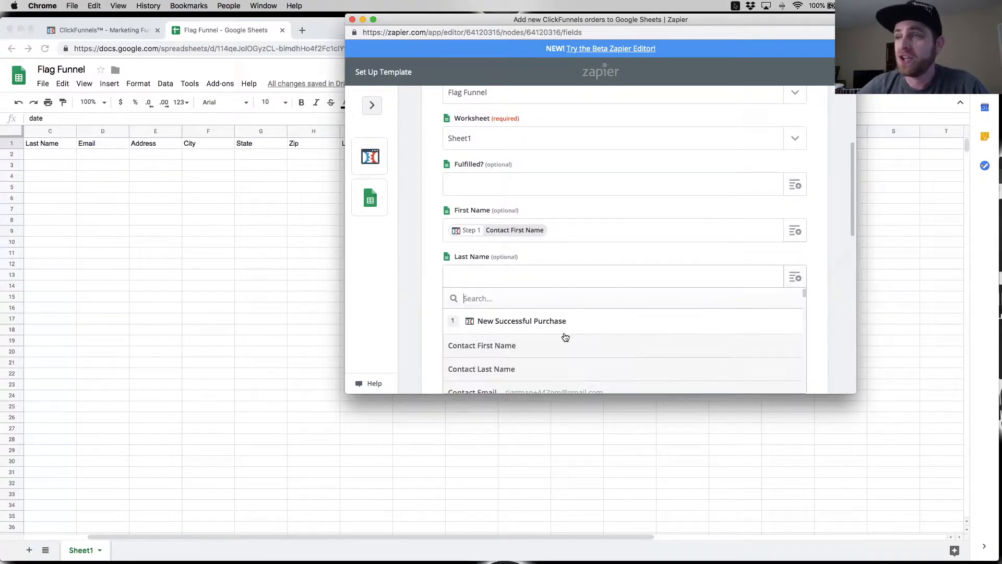
click(523, 373)
Step: Enlarge and reposition the Zap editor window, and map the Email column to Contact Email
drag(856, 392, 936, 520)
drag(568, 17, 467, 16)
click(531, 331)
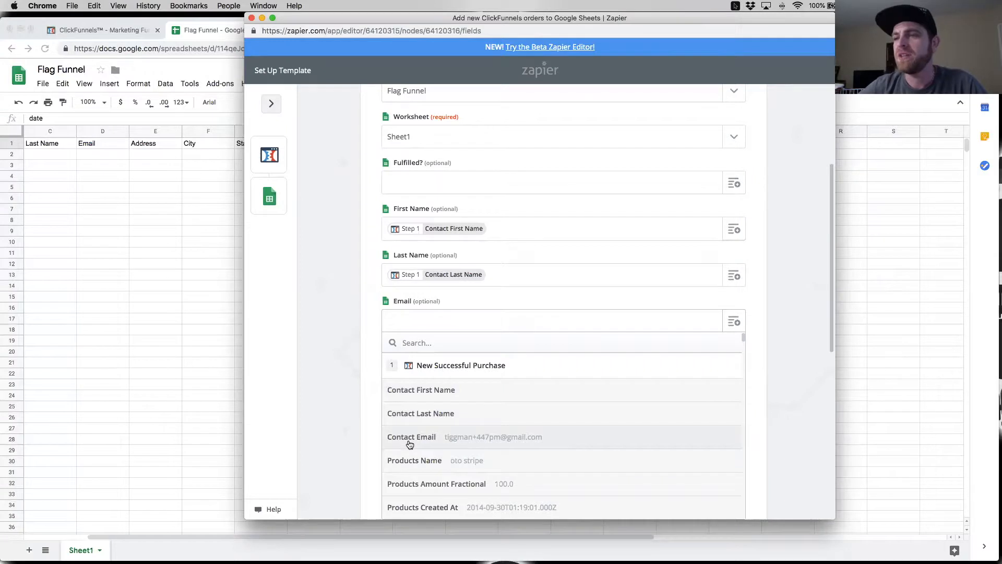
click(440, 440)
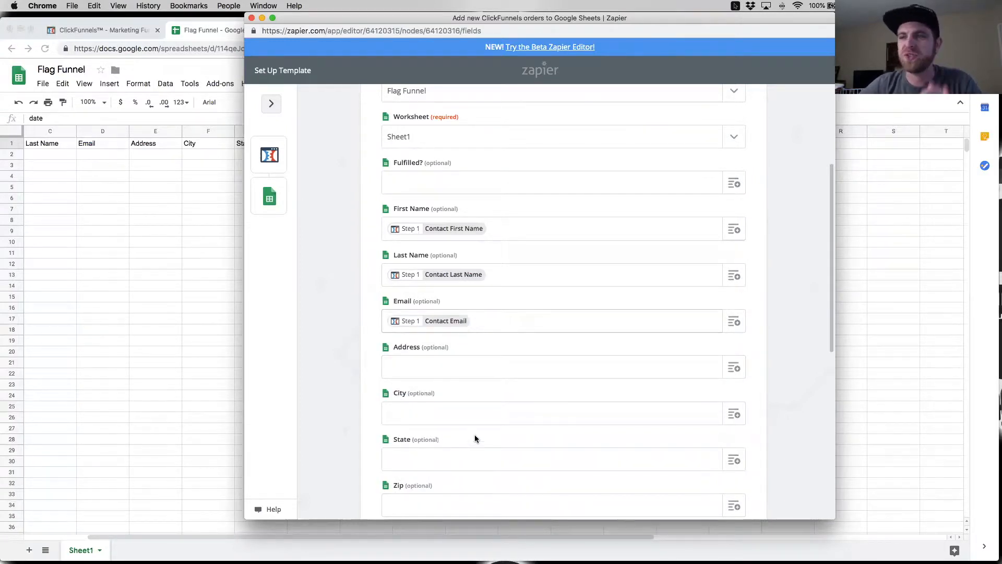
Step: Search the trigger's data for "address" and map the Address column to Contact Address
scroll(474, 434, down, 3)
click(740, 309)
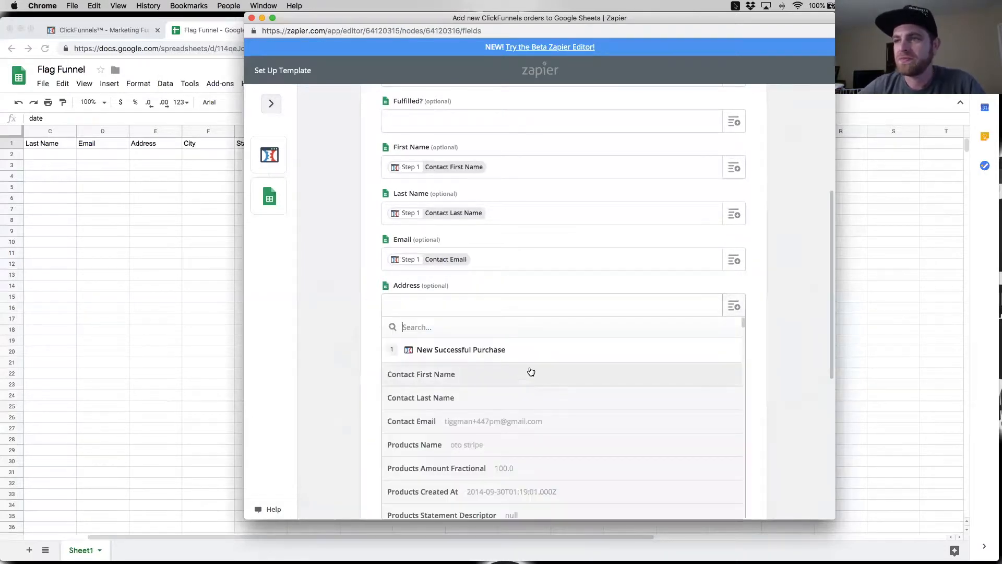
scroll(554, 436, down, 5)
scroll(554, 437, down, 7)
scroll(621, 436, down, 2)
scroll(528, 387, up, 15)
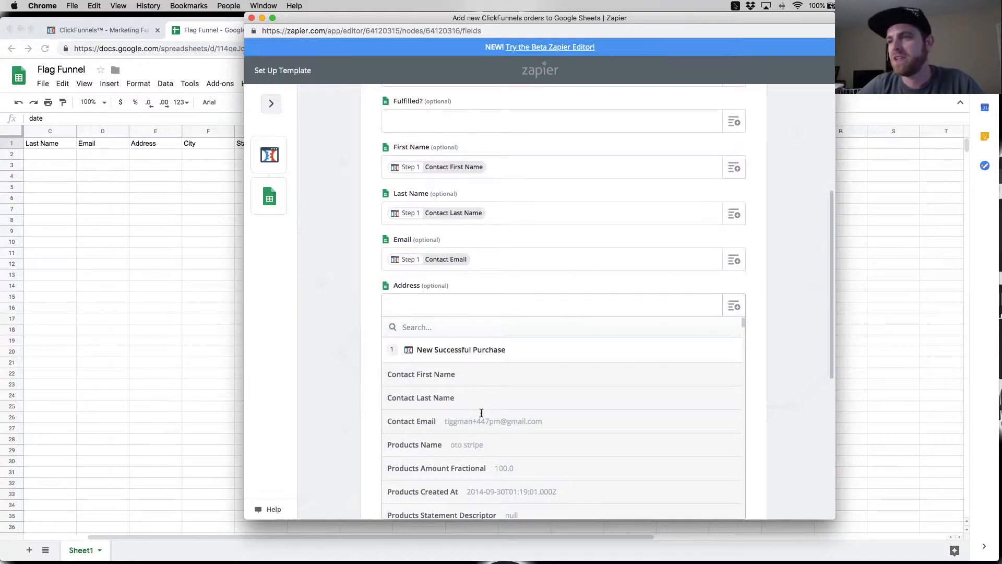
text(address)
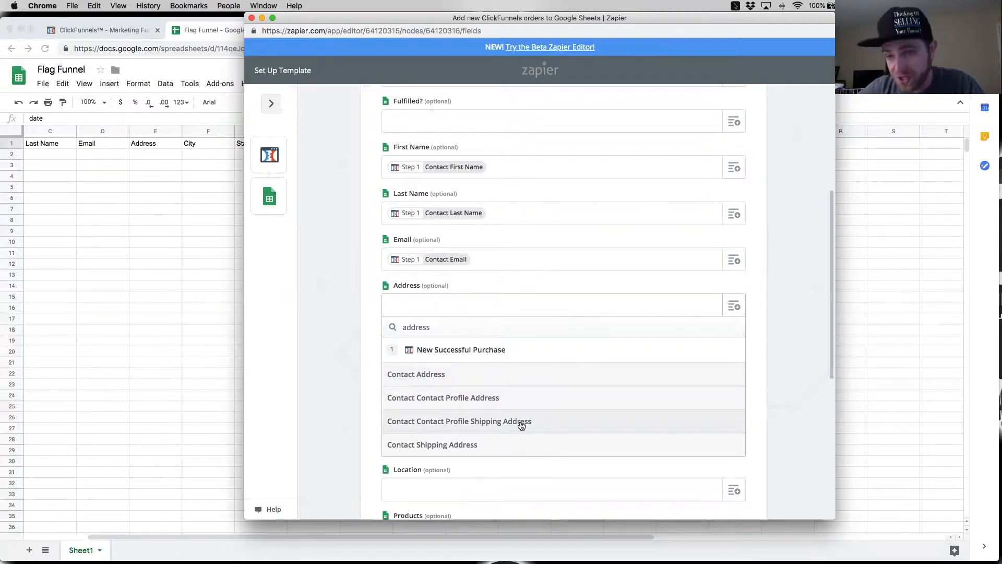
click(441, 374)
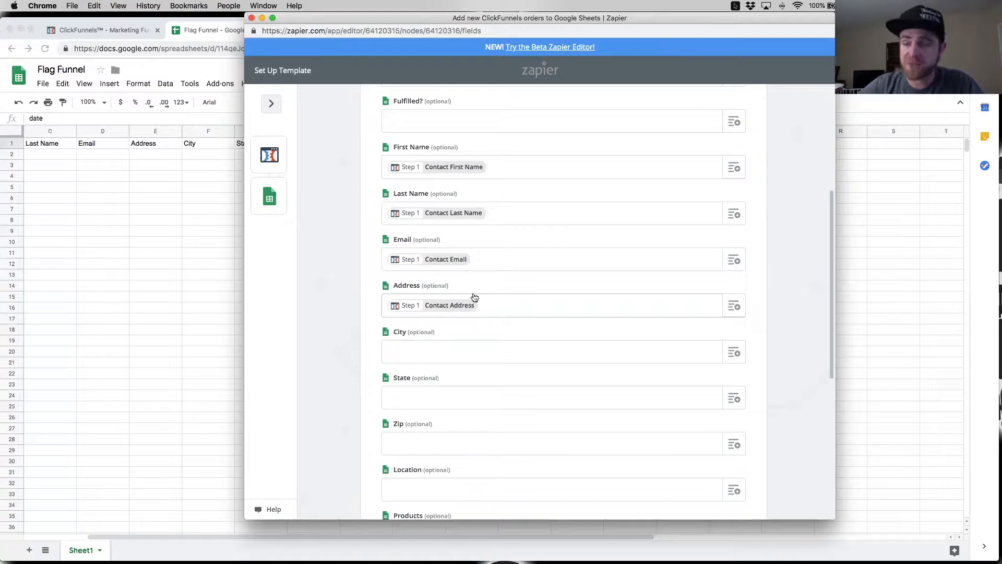
Step: Review the outline of the Zap's trigger and action steps, including the test option for the spreadsheet action
click(268, 115)
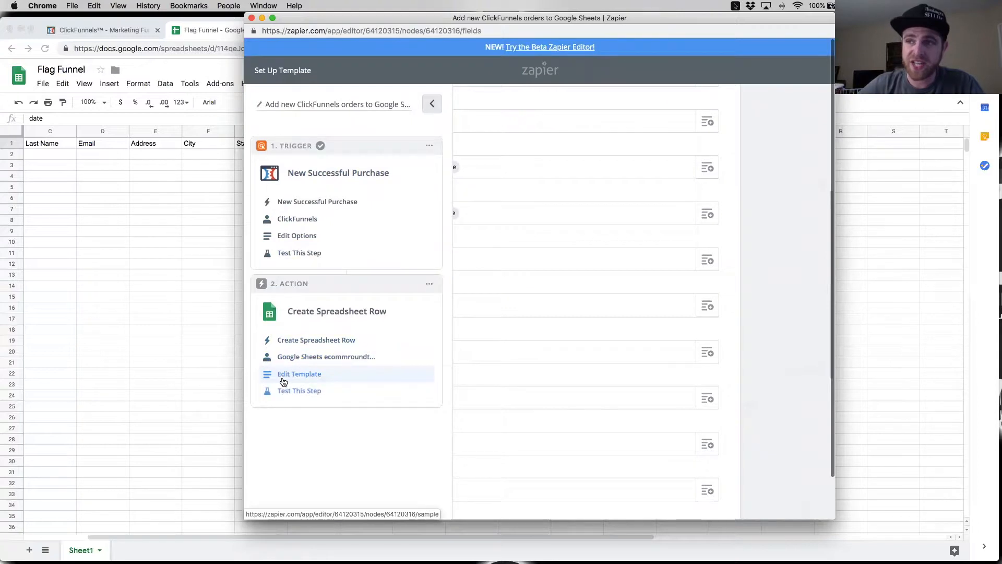
click(432, 104)
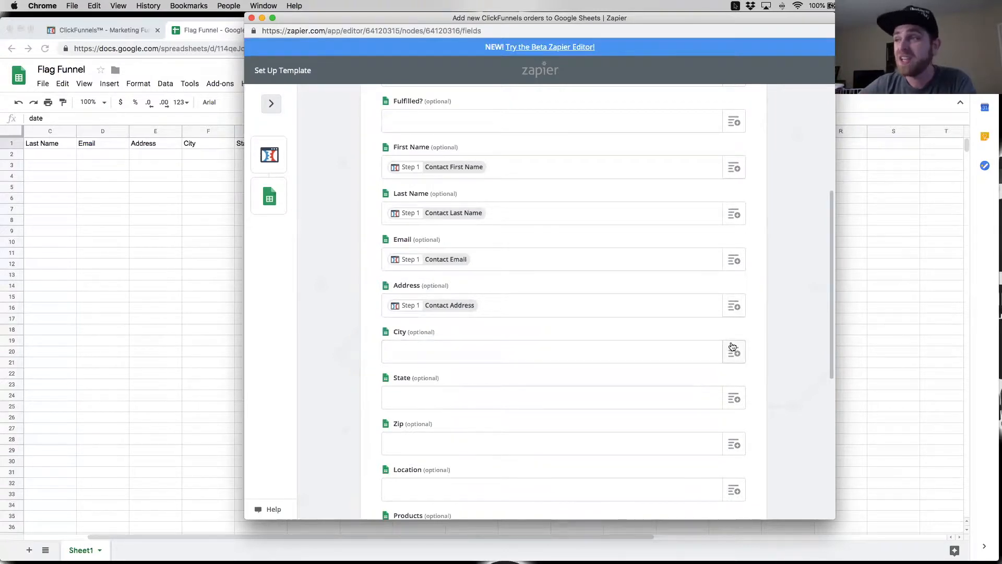
Step: Search the trigger's data for "city" and map the City column to Contact City
scroll(609, 330, down, 2)
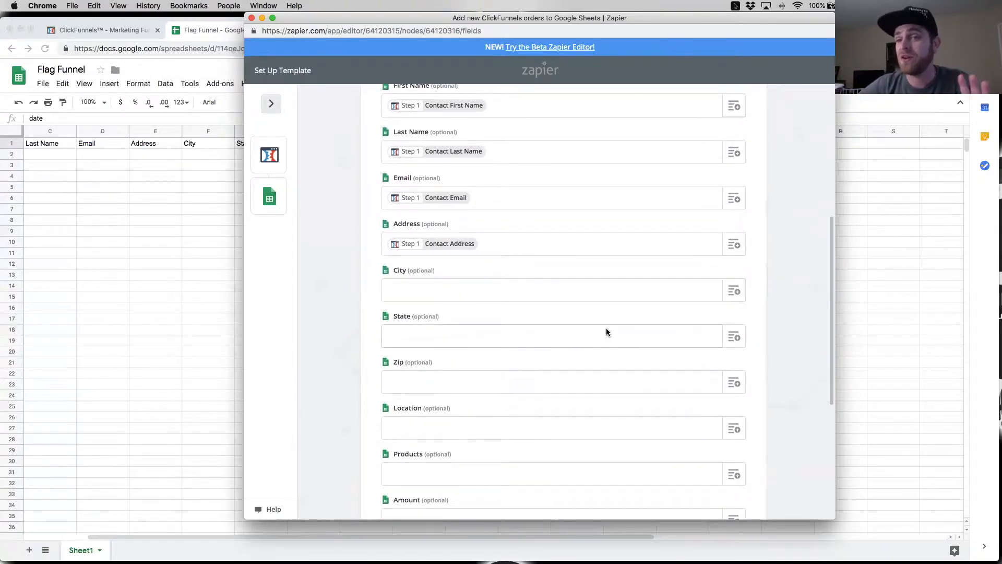
scroll(668, 291, down, 3)
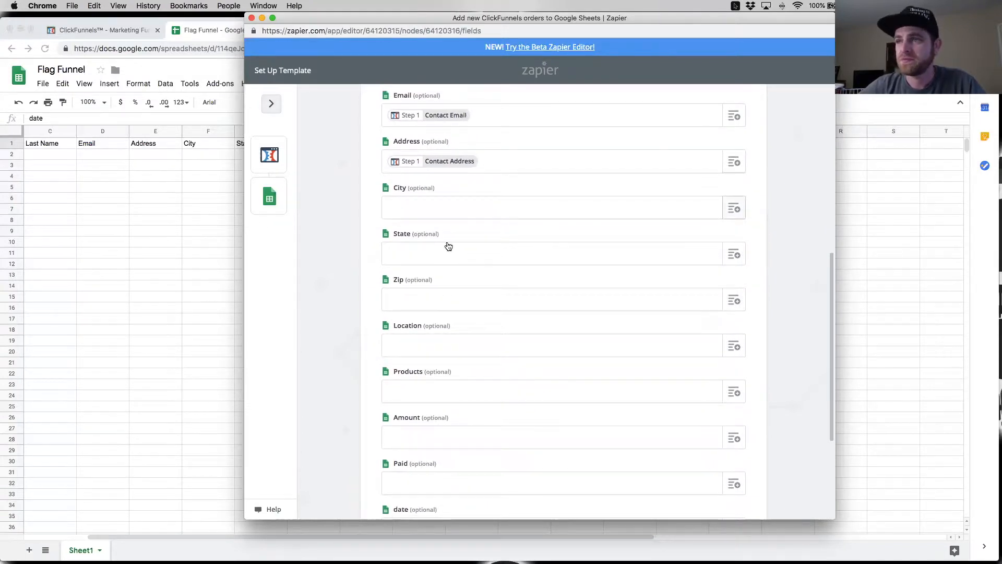
click(447, 207)
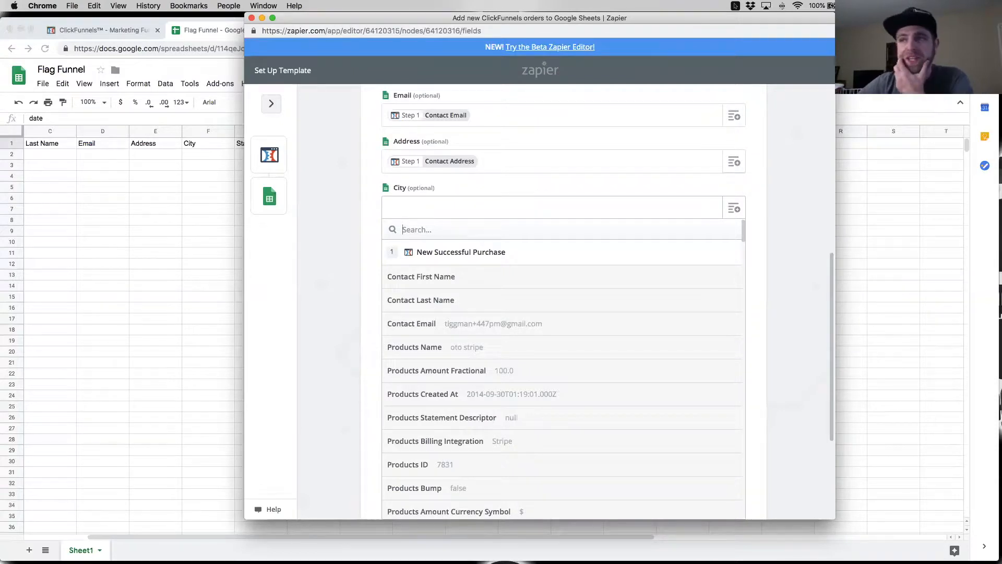
text(city)
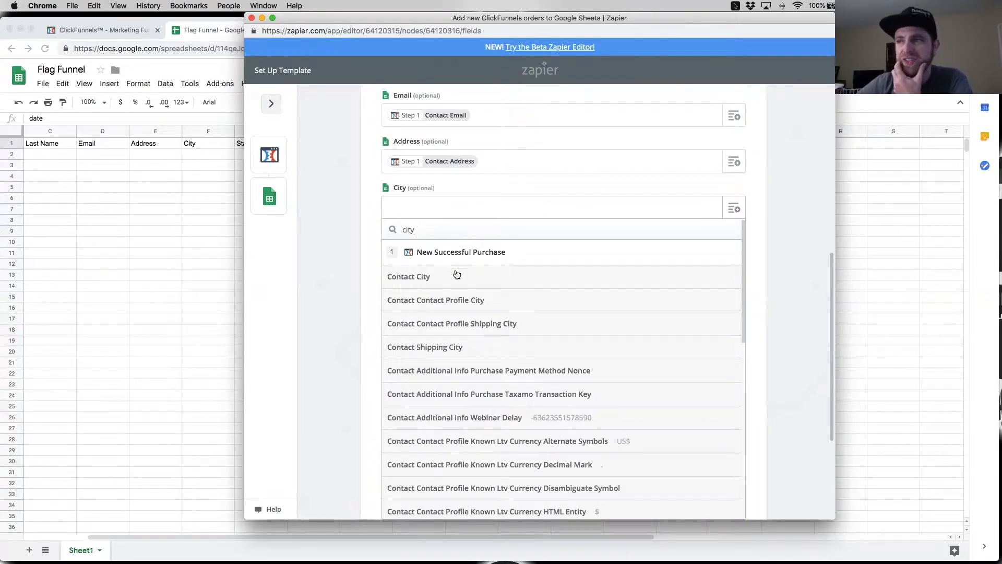
click(449, 277)
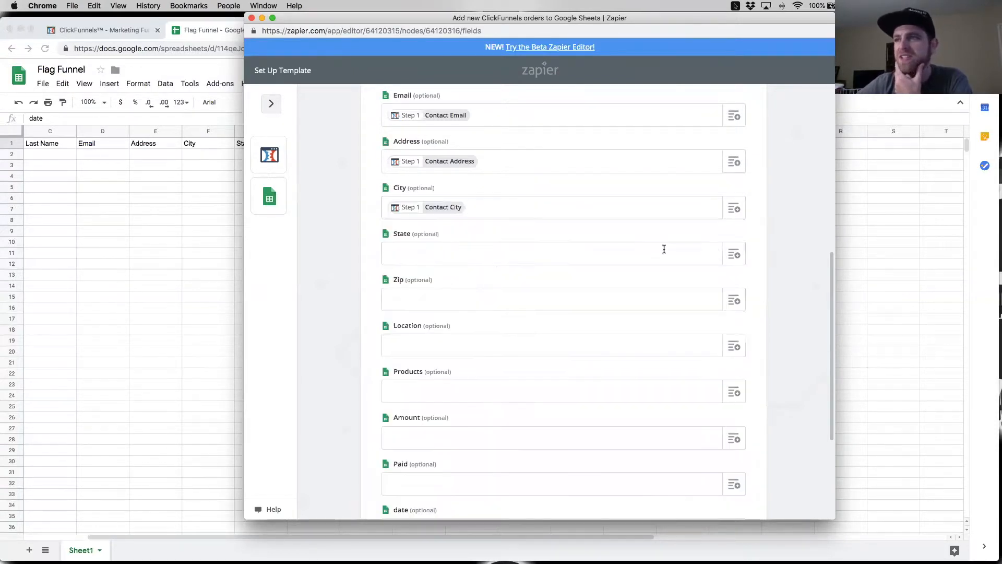
Step: Map the State column to Contact State and the Zip column to Contact Zip
click(730, 264)
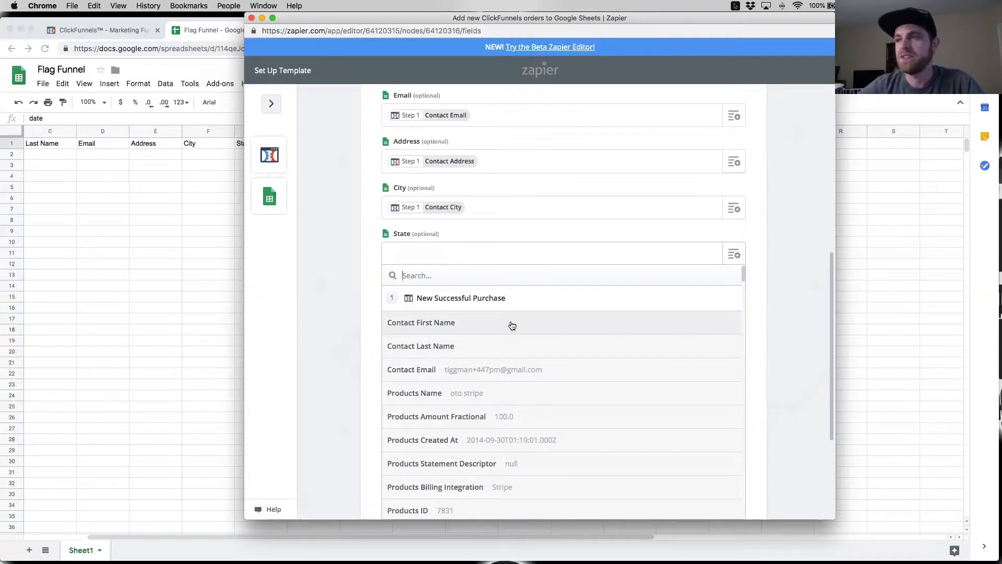
text(state)
click(472, 418)
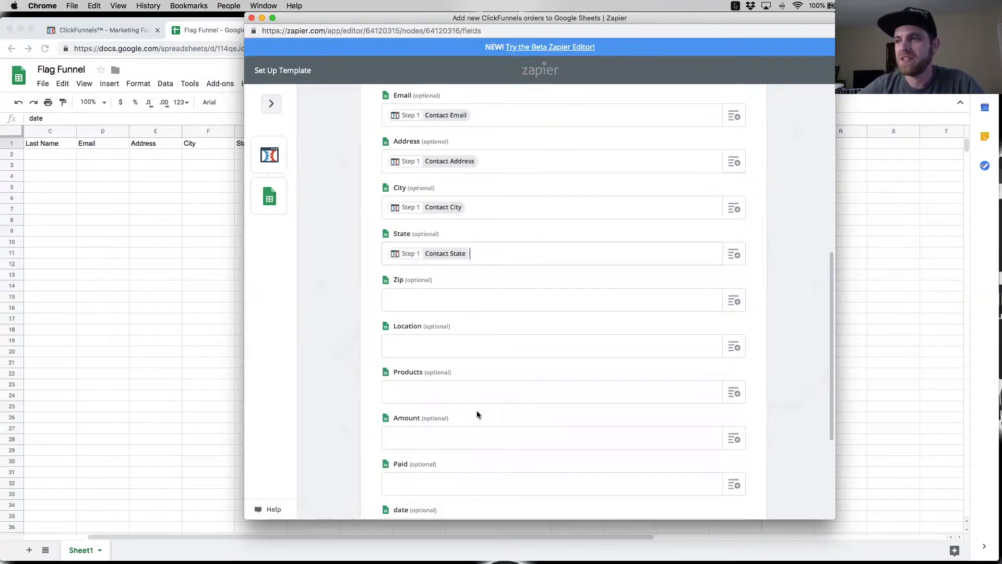
click(734, 302)
text(zip)
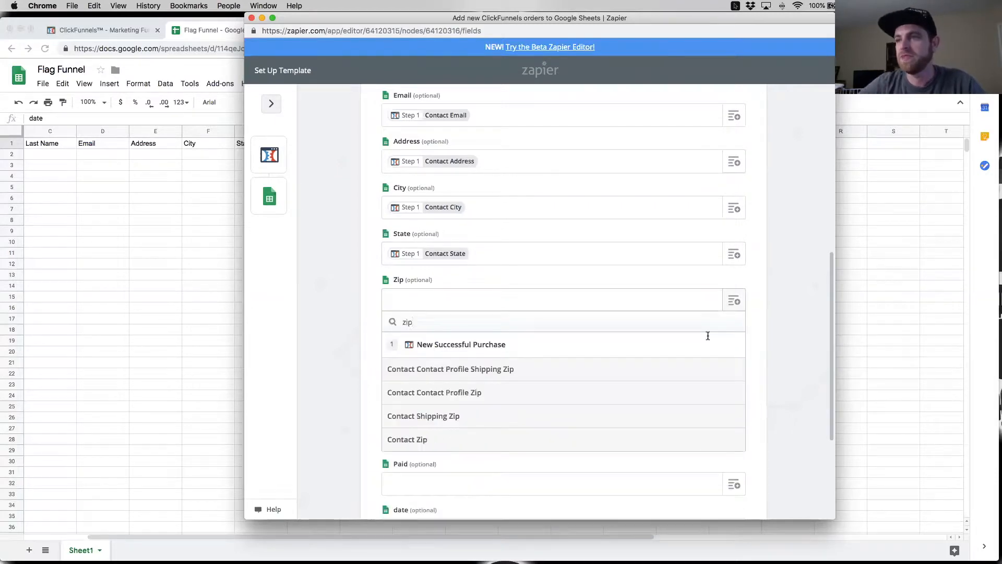
click(487, 440)
scroll(462, 369, down, 3)
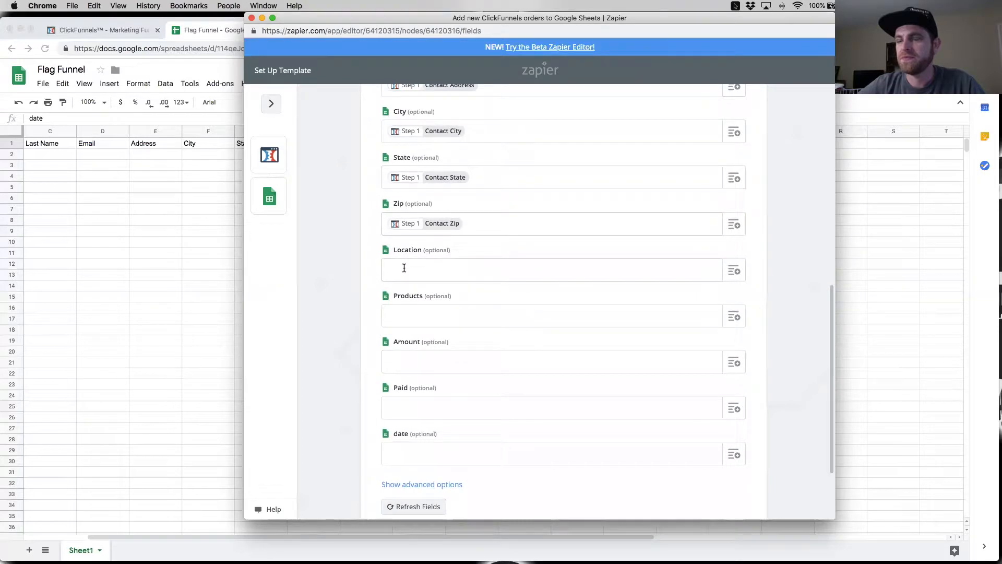
Step: Search the trigger's data for "location", map Location to Contact Contact Profile Location General, and map Products to Products Name
click(734, 271)
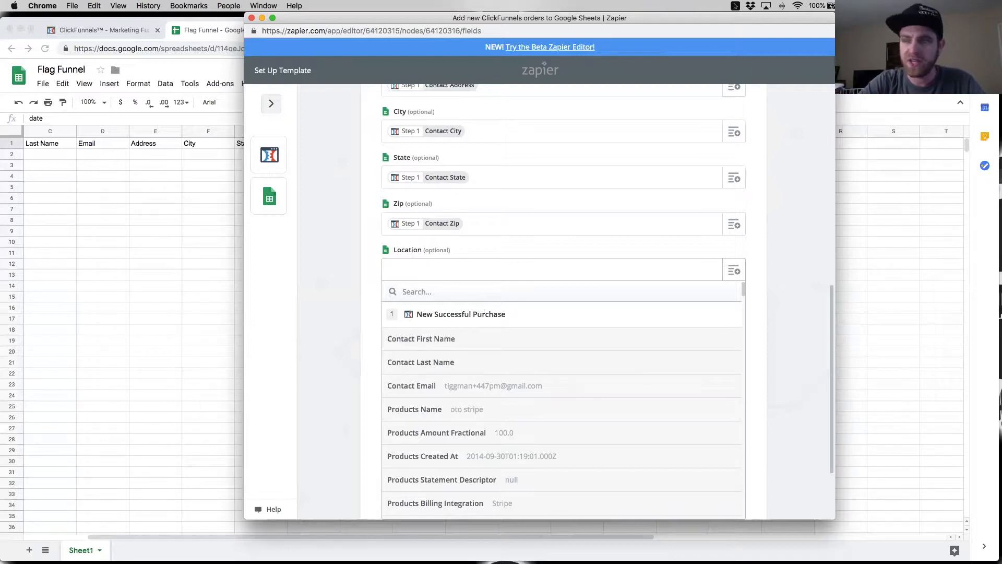
text(location)
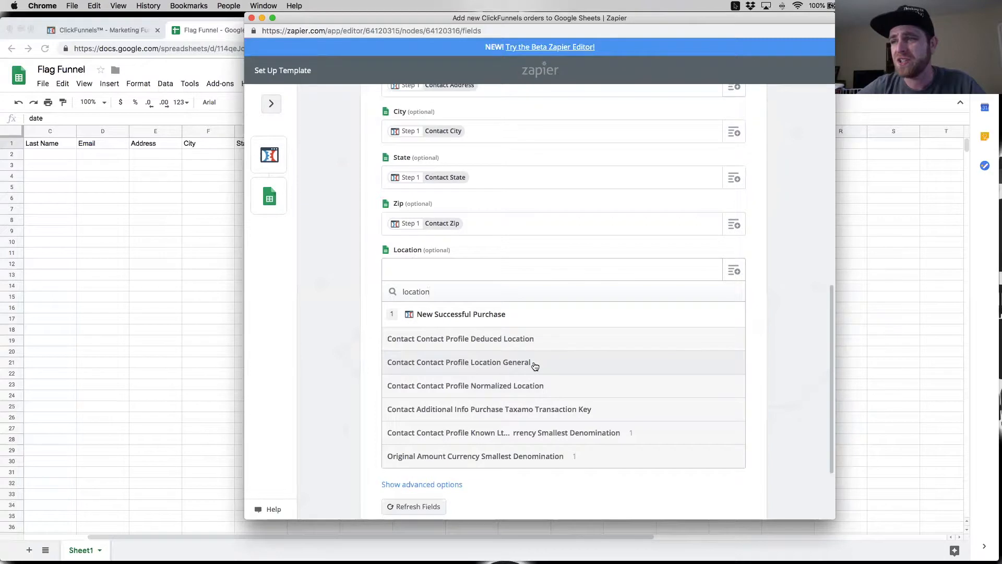
click(566, 369)
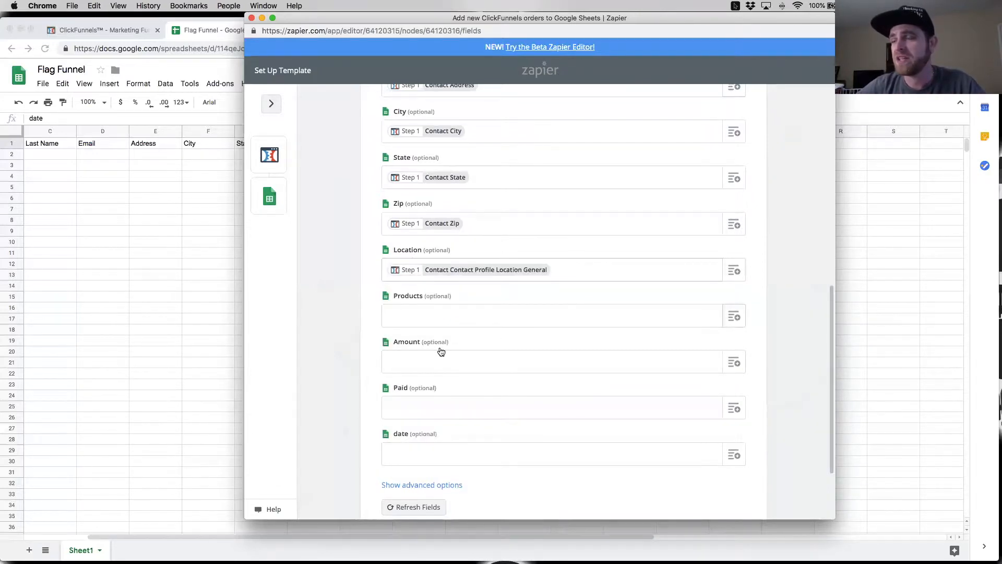
click(471, 368)
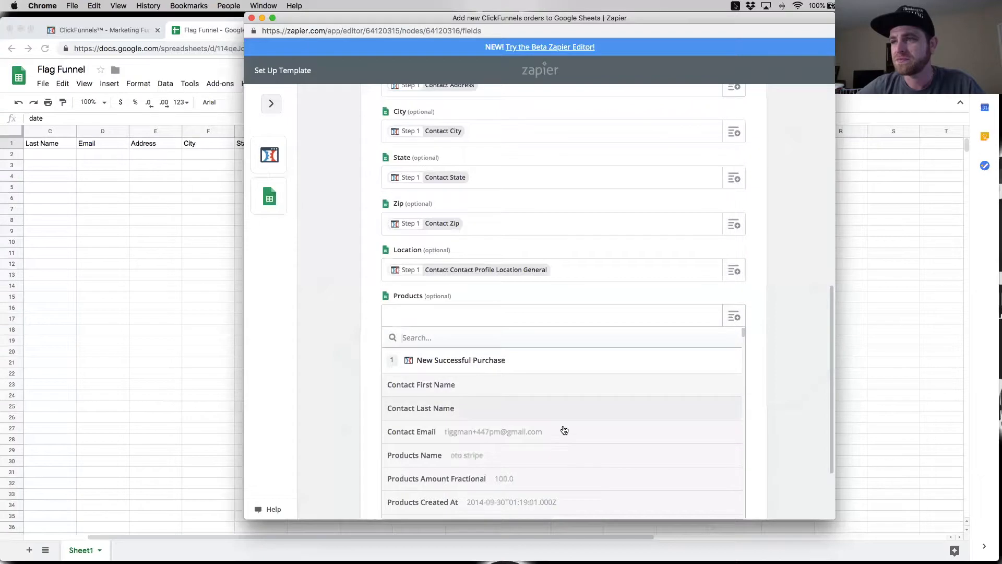
click(469, 456)
Step: Look through the trigger's purchase data fields and map the Amount column to Products Amount Fractional
scroll(489, 343, down, 1)
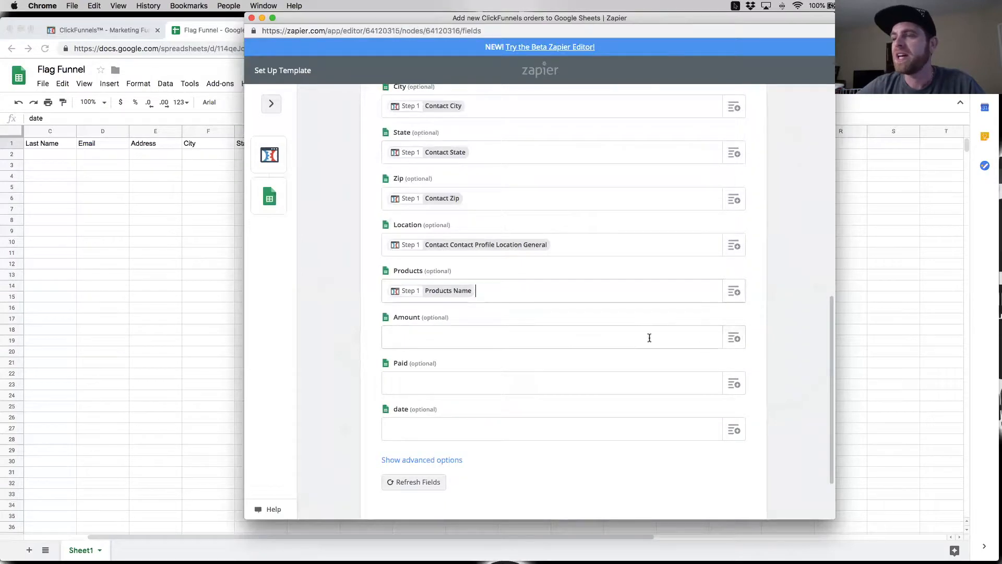
scroll(649, 337, down, 1)
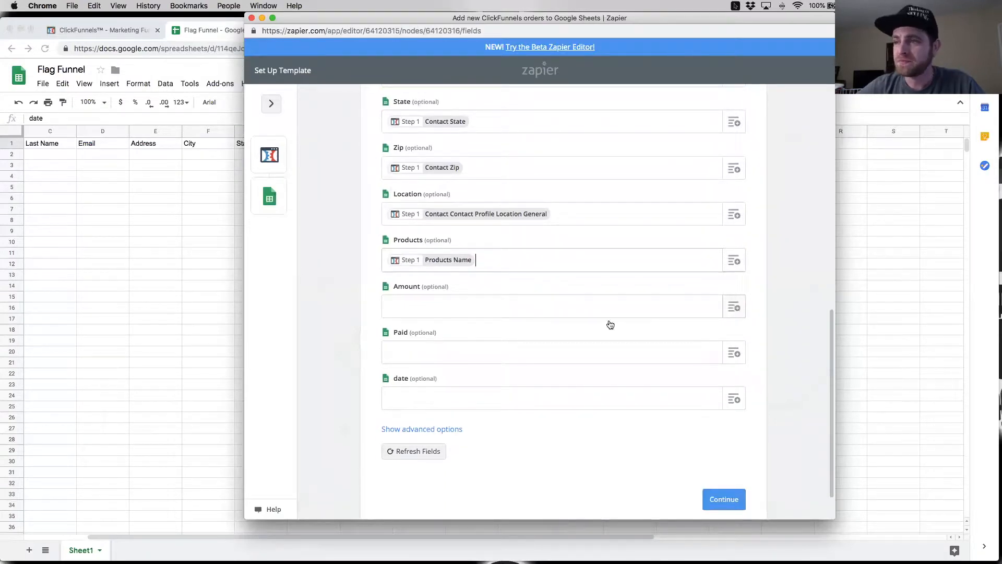
click(541, 315)
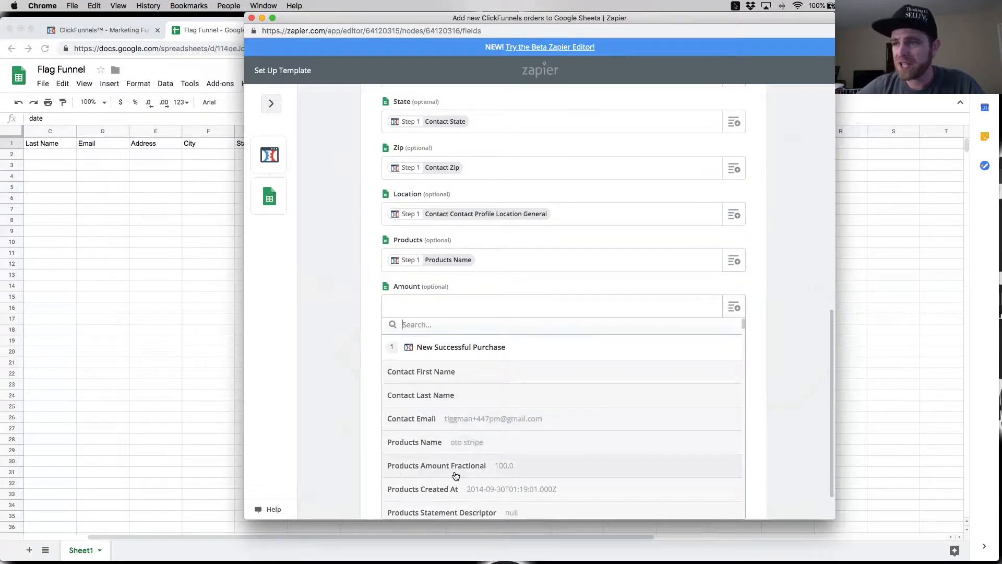
scroll(524, 470, down, 1)
scroll(524, 467, down, 4)
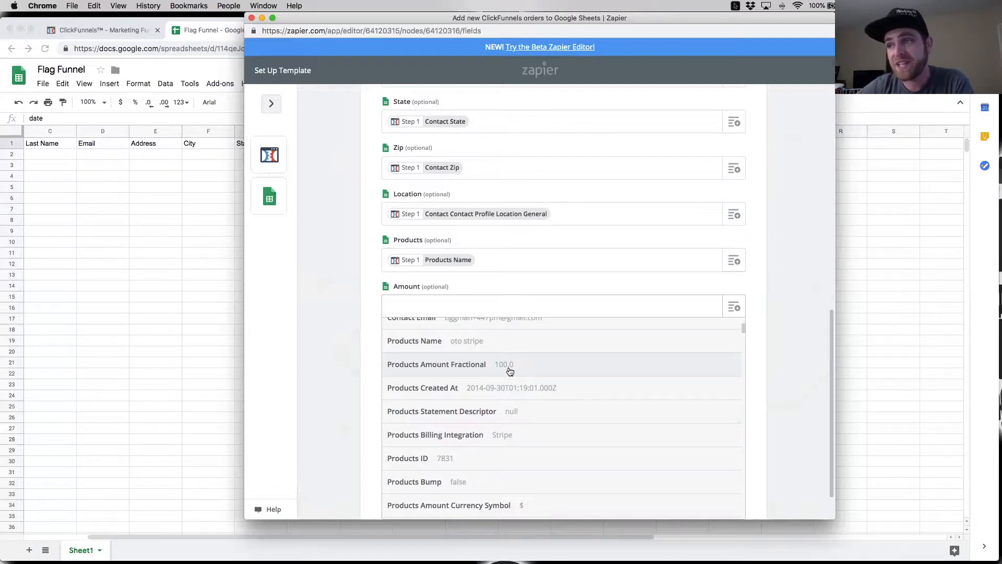
scroll(522, 386, down, 4)
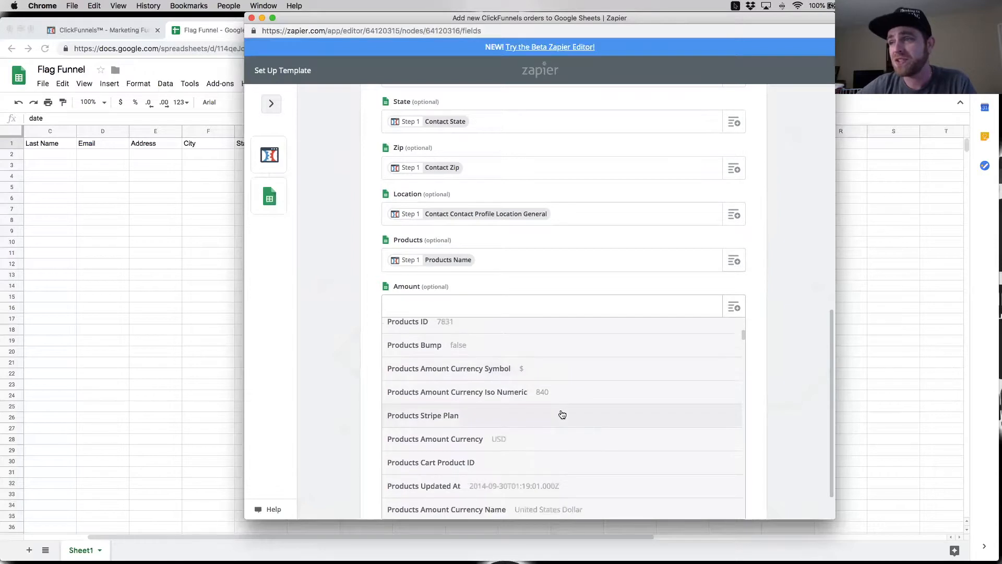
scroll(562, 414, down, 5)
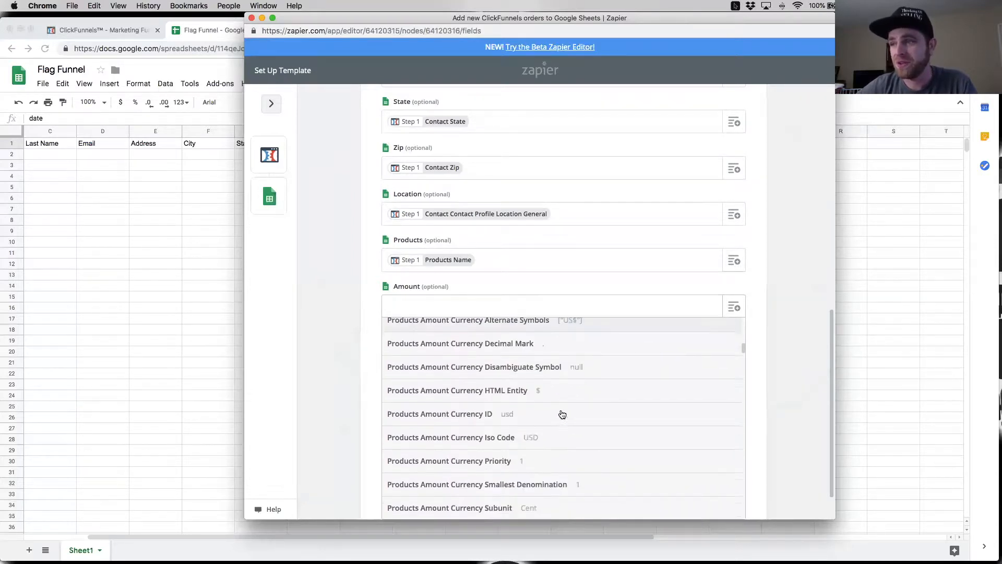
scroll(563, 414, down, 2)
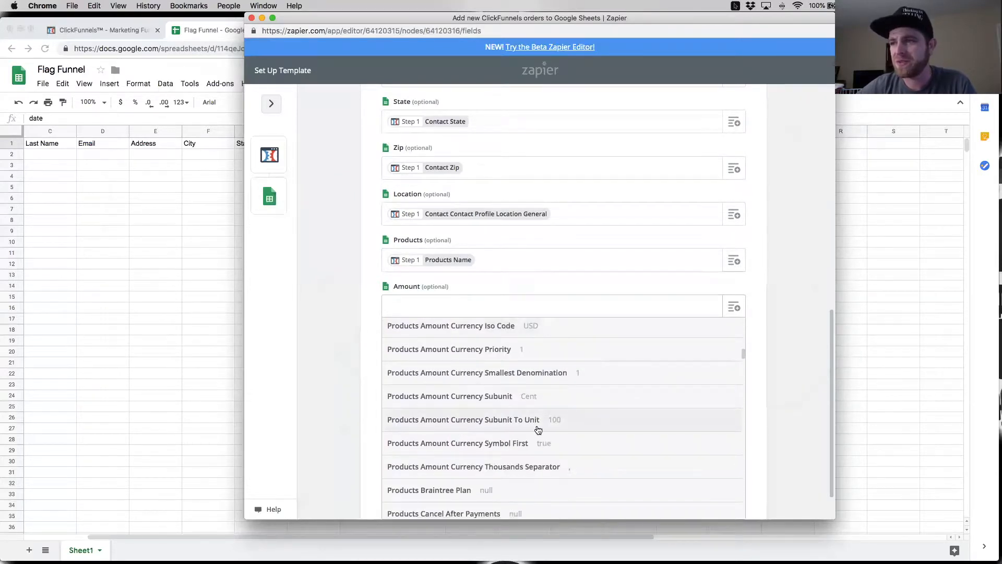
scroll(567, 431, down, 5)
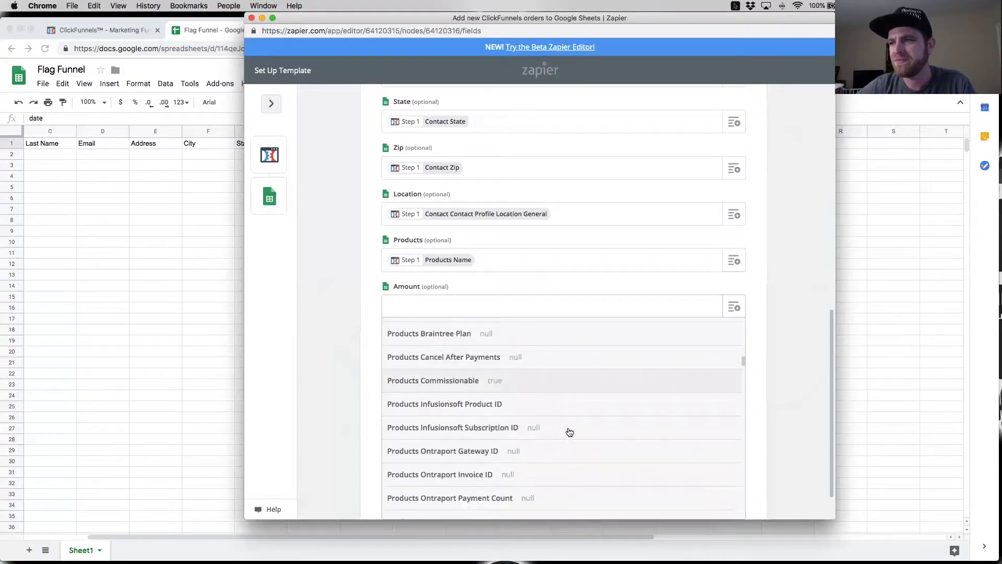
scroll(568, 431, down, 8)
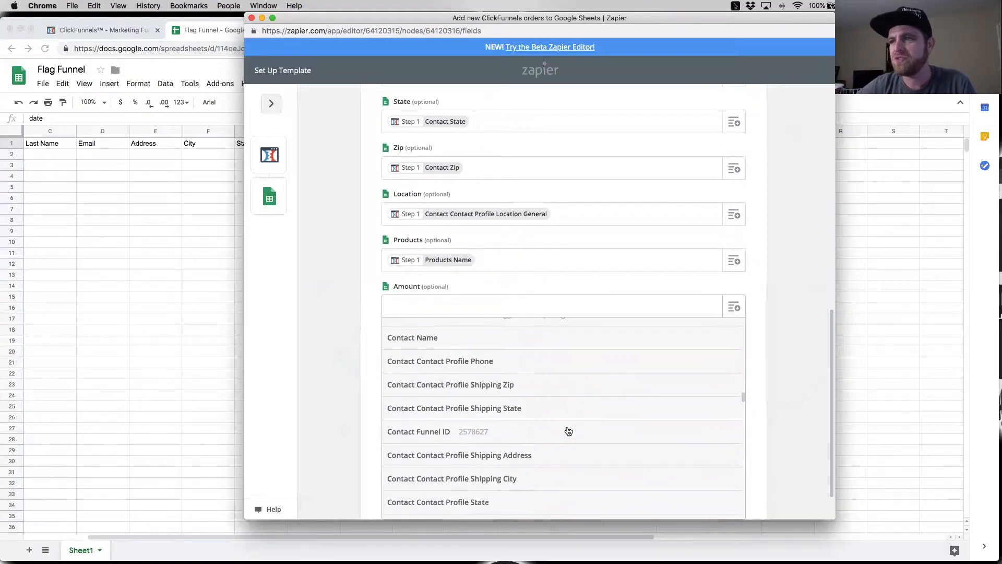
scroll(568, 431, down, 6)
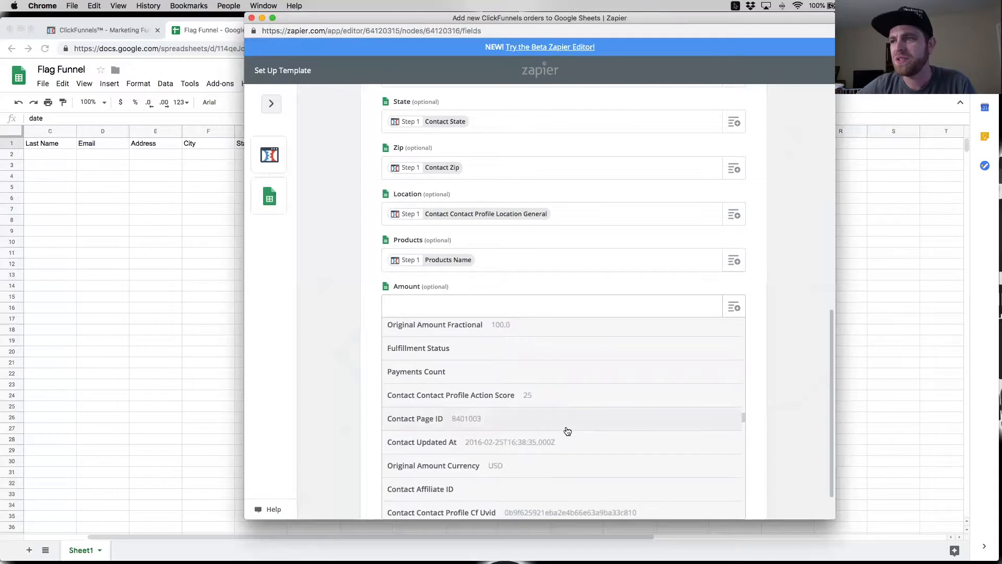
scroll(546, 409, down, 4)
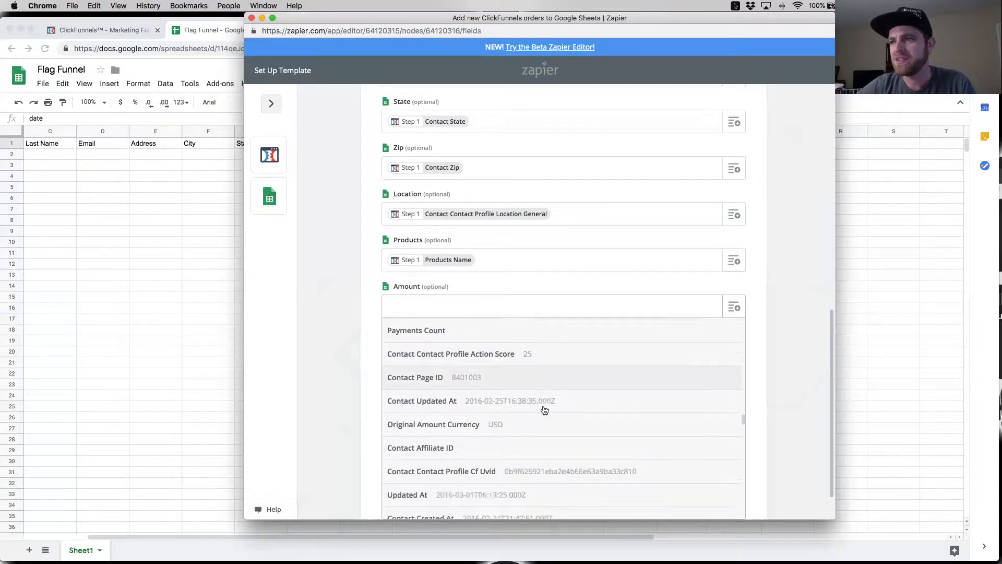
scroll(545, 412, down, 8)
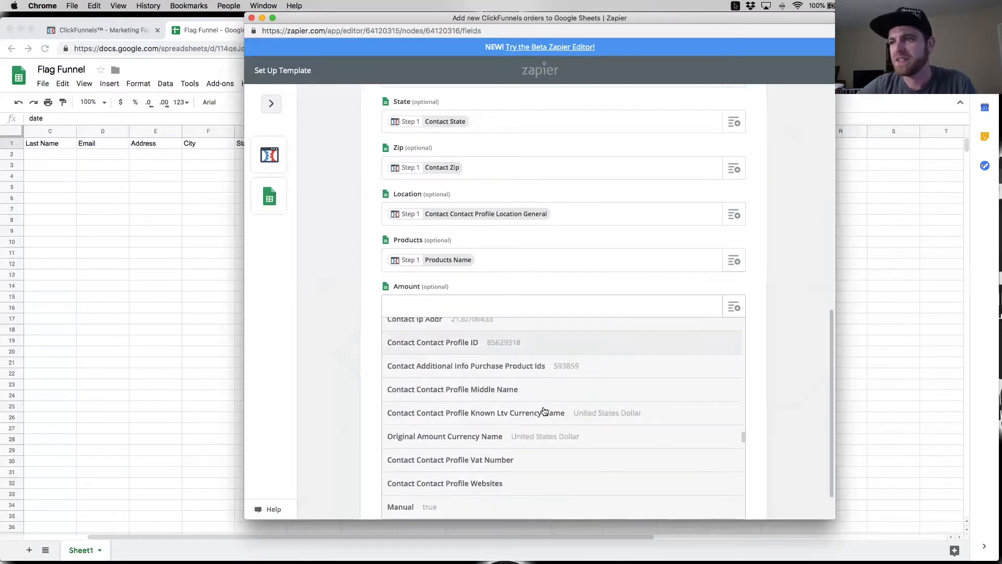
scroll(544, 411, down, 8)
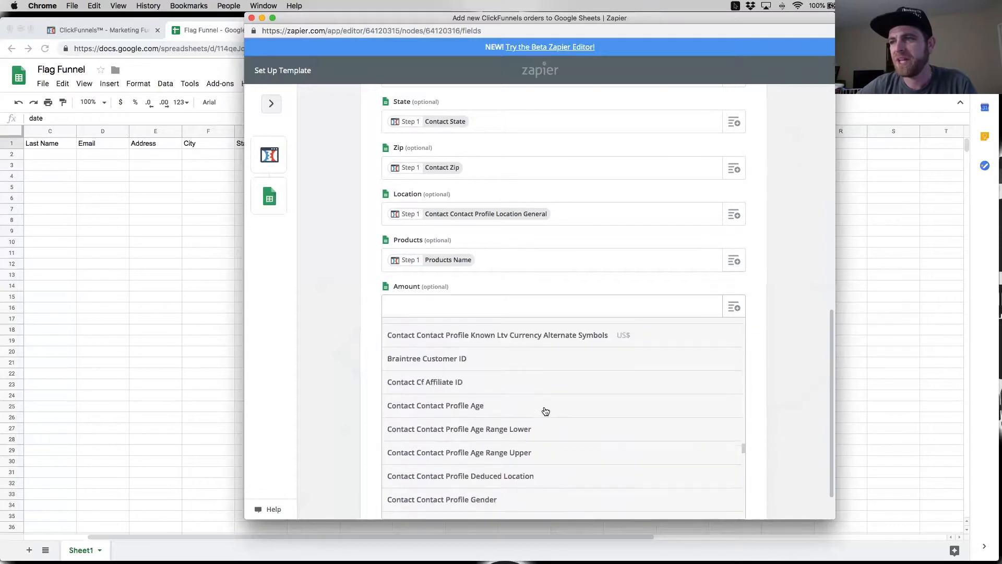
scroll(545, 411, up, 15)
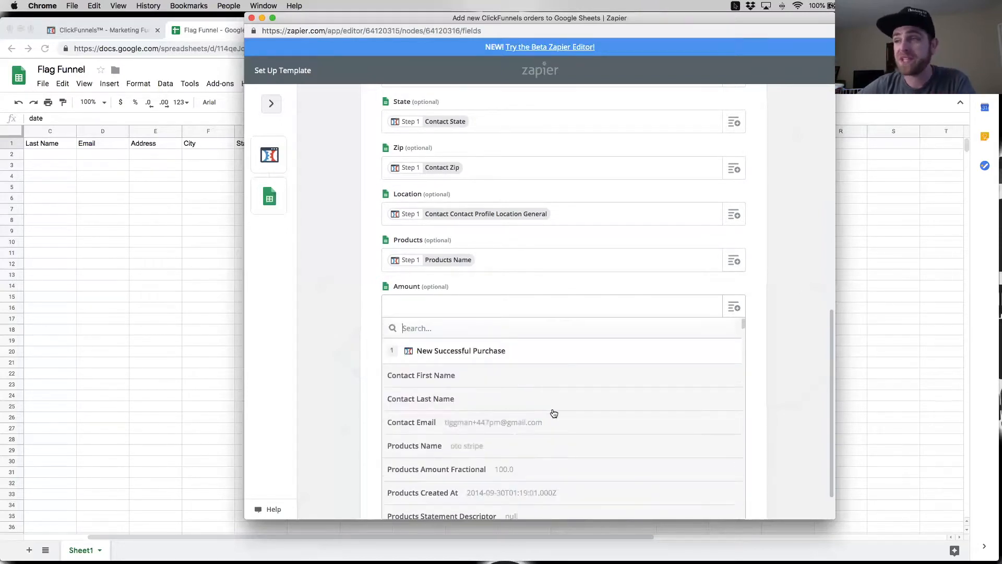
scroll(538, 427, down, 1)
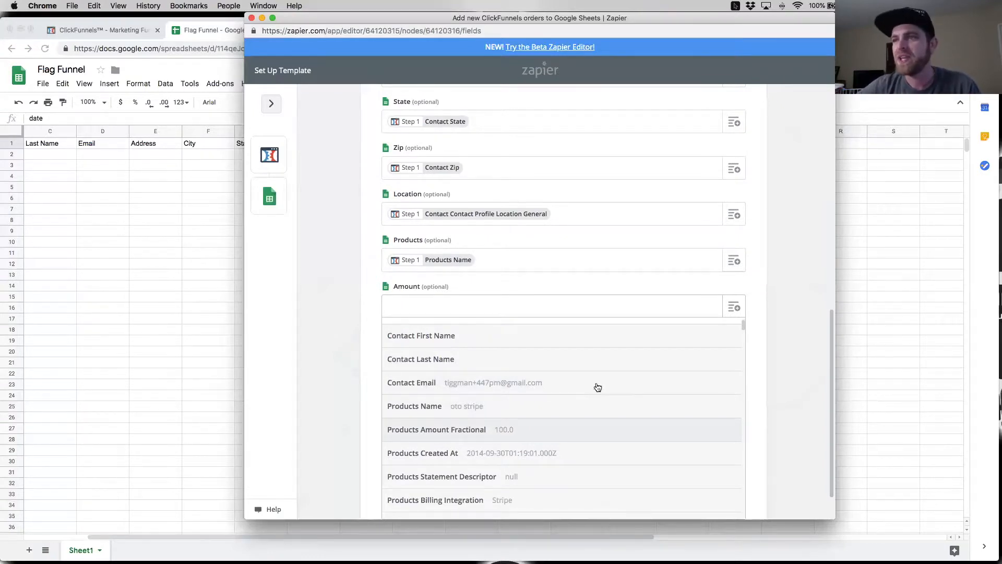
click(474, 429)
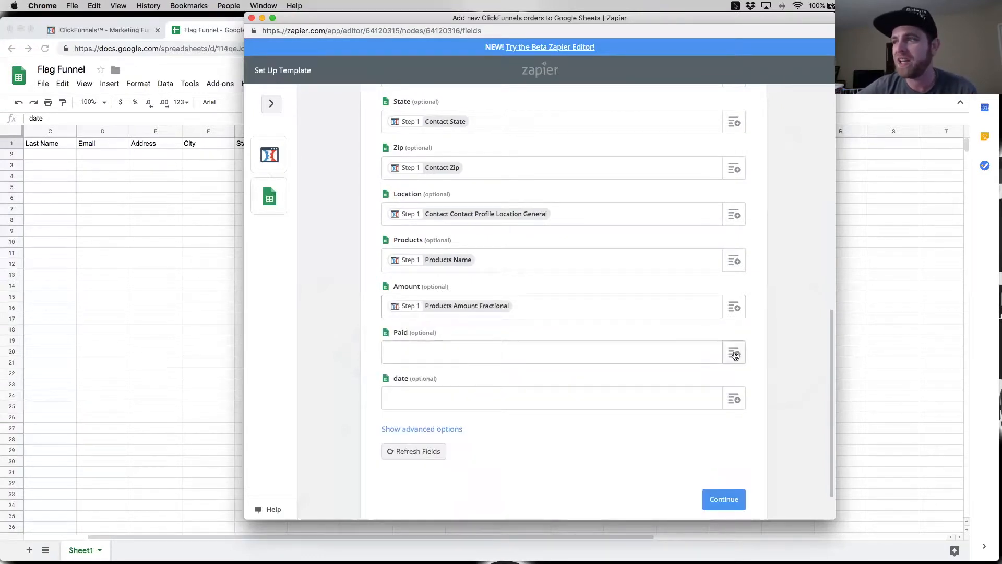
Step: Search the trigger's data for "paid" and map the Paid column to Status
click(538, 357)
scroll(555, 376, down, 5)
scroll(519, 425, up, 5)
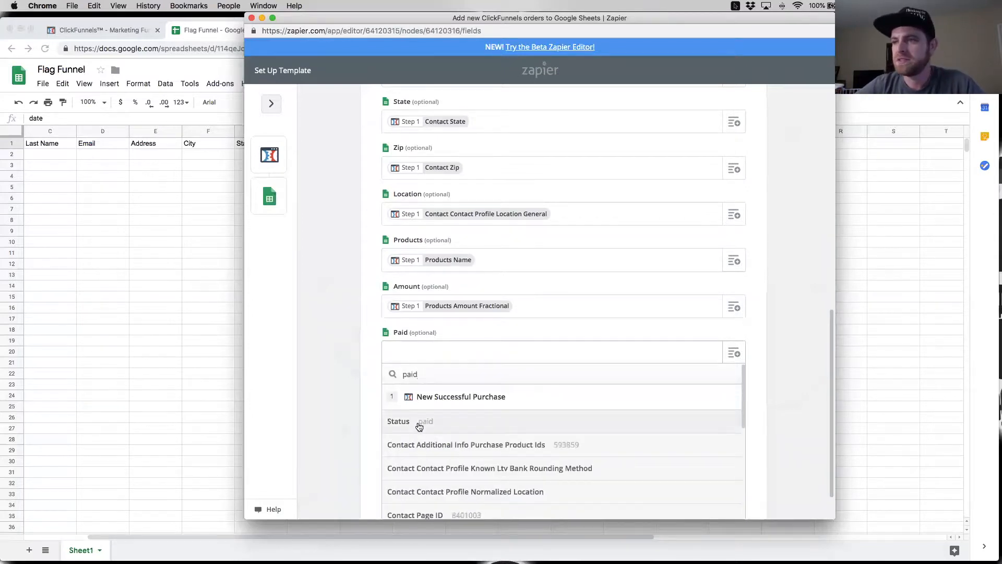
click(488, 423)
Step: Compare the timestamp fields in the trigger's data and map the date column to Products Created At
click(738, 402)
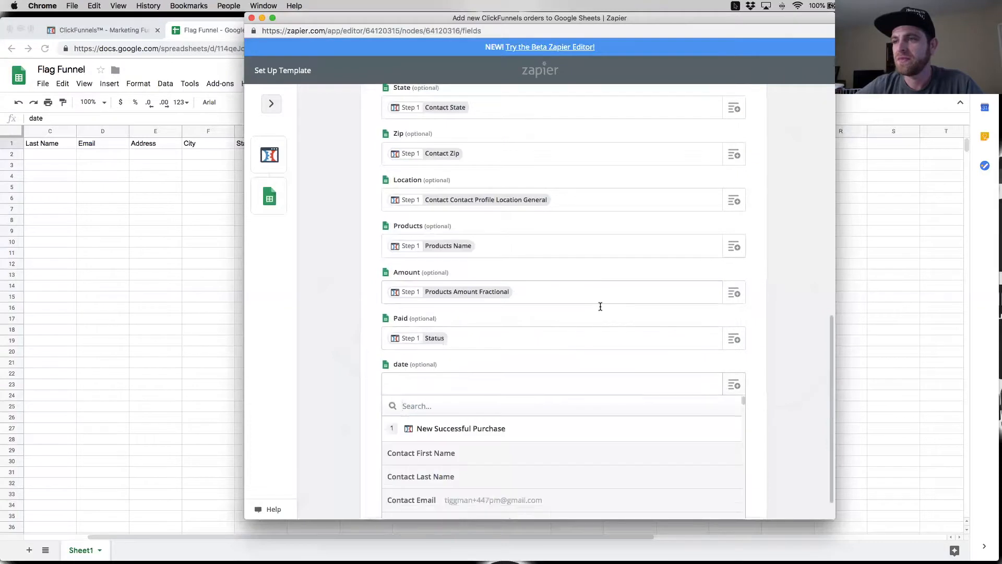
scroll(627, 287, down, 3)
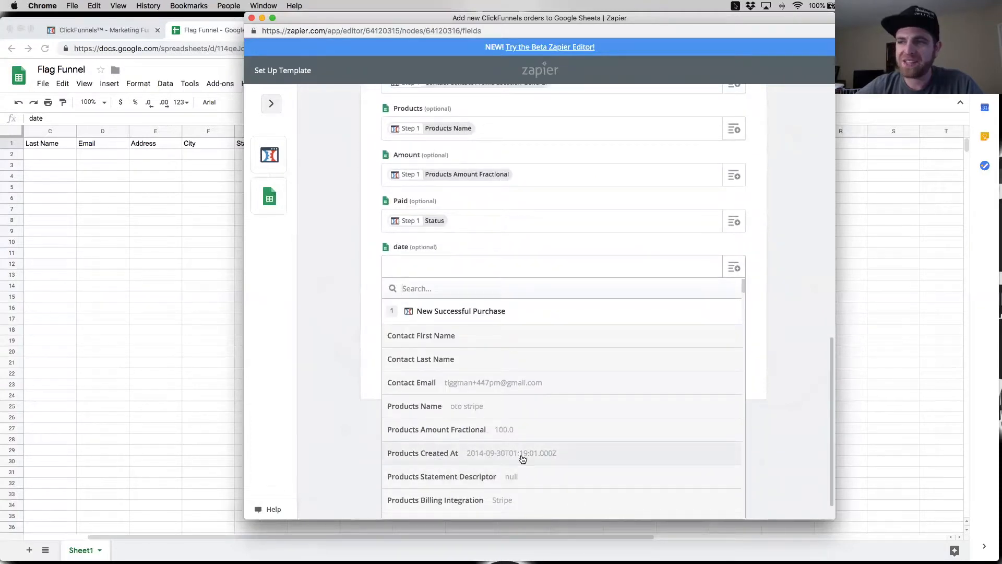
scroll(568, 454, down, 5)
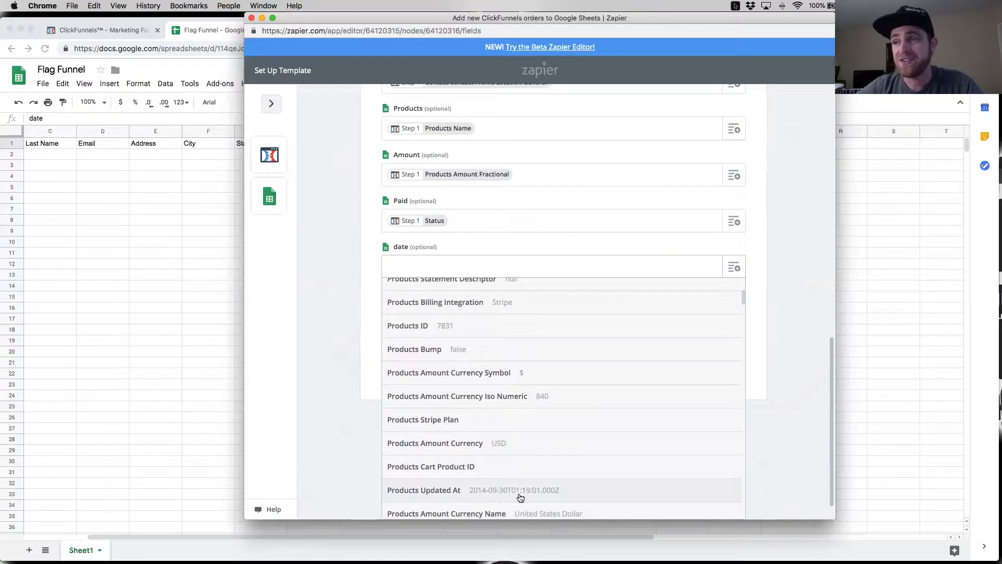
scroll(548, 491, down, 5)
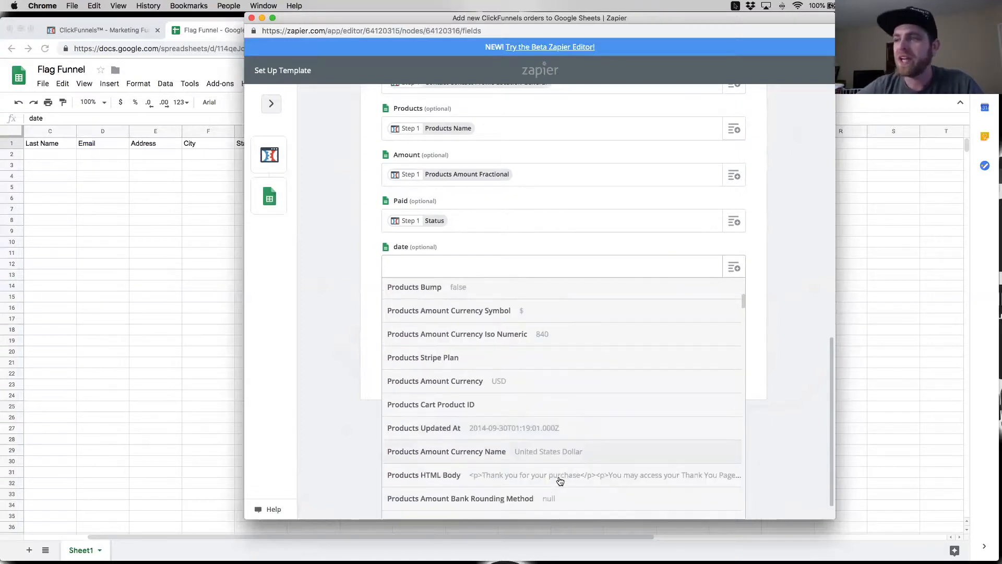
scroll(562, 478, down, 10)
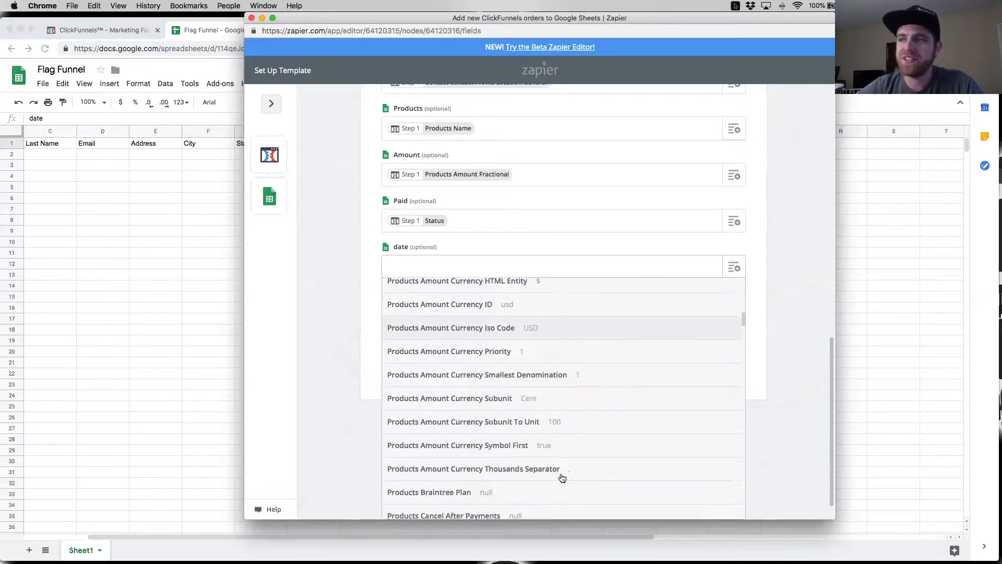
scroll(562, 478, down, 12)
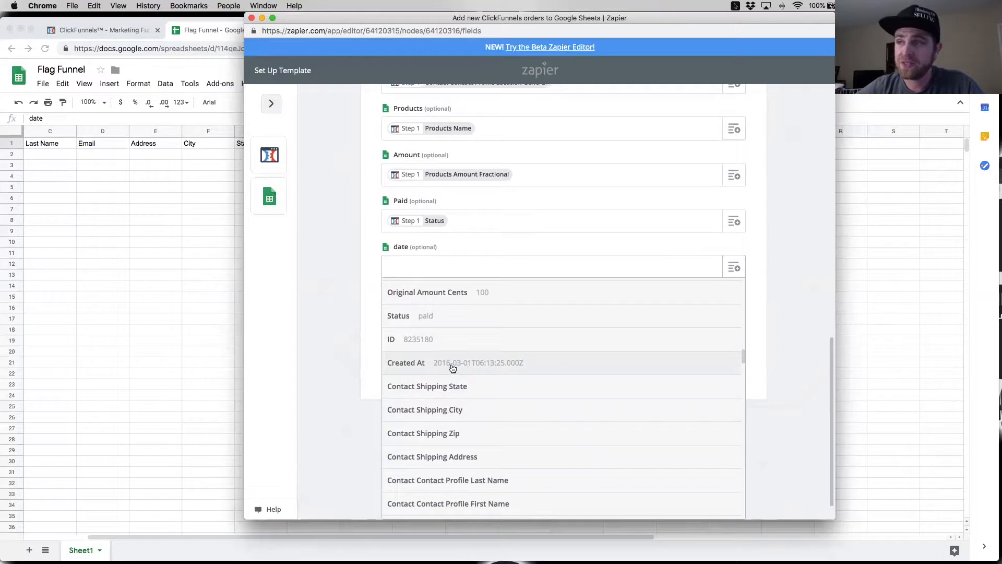
scroll(463, 371, up, 5)
scroll(463, 372, up, 10)
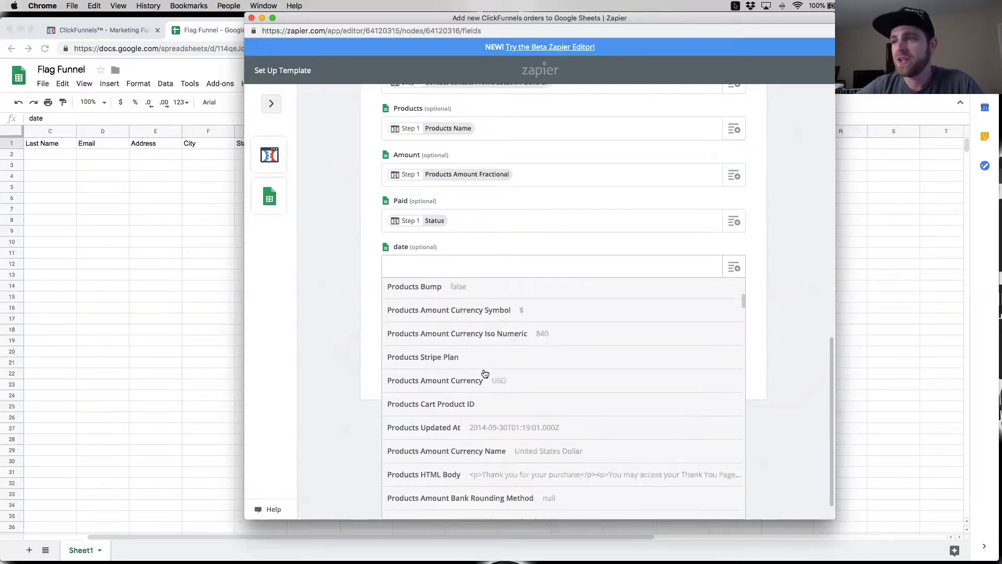
scroll(502, 394, down, 2)
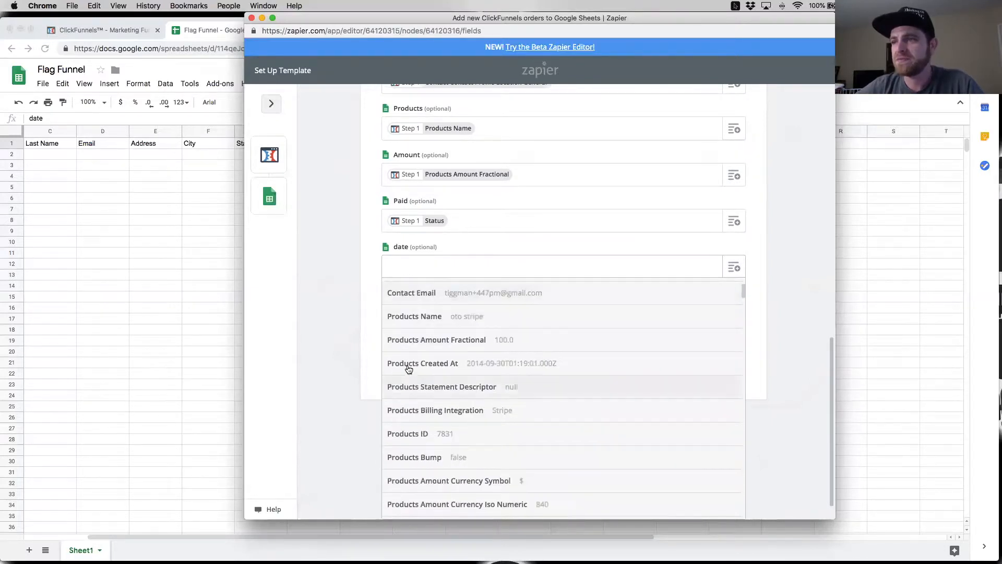
click(476, 368)
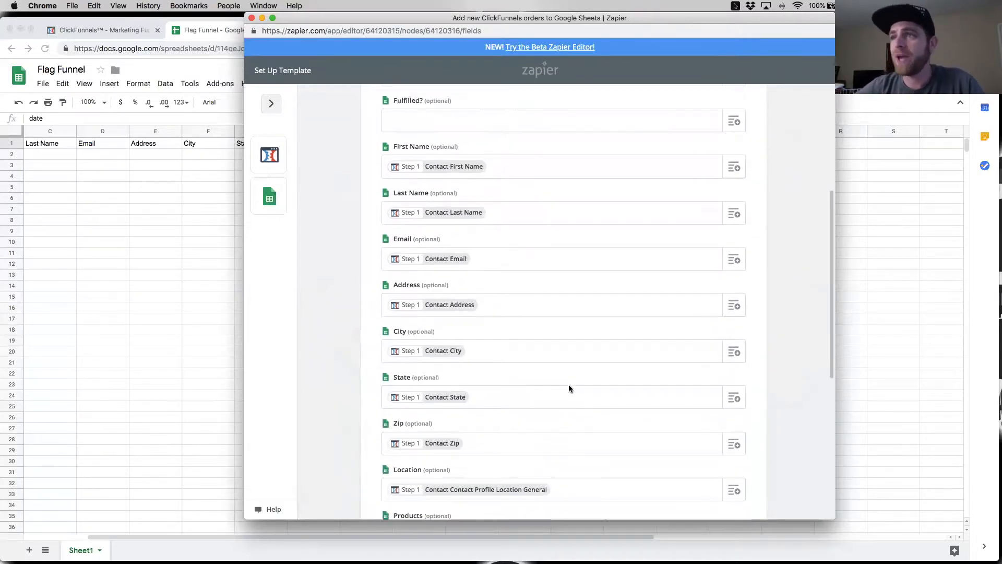
Step: Continue to the action's test, review the sample spreadsheet row and its empty fields, and send the test to Google Sheets
click(725, 461)
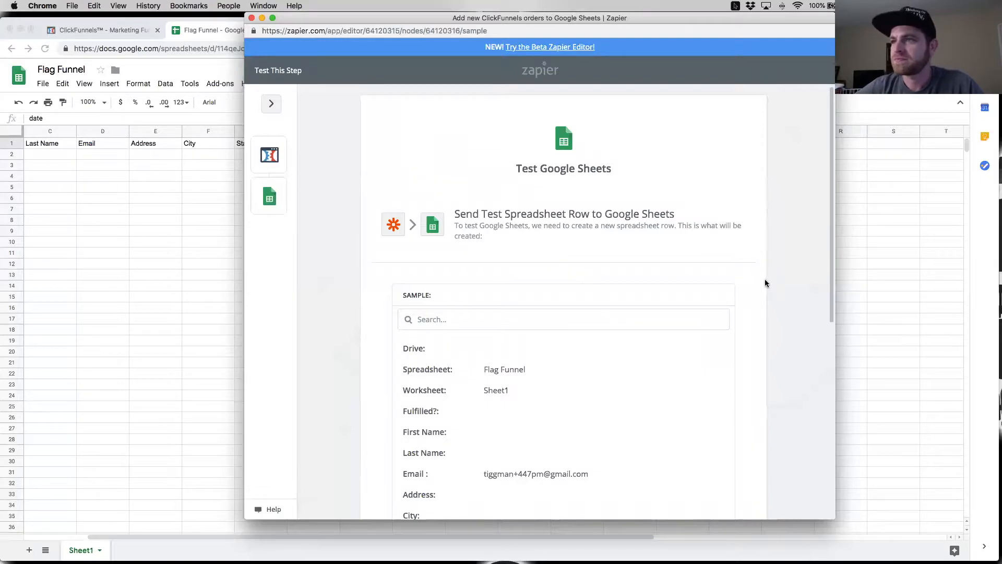
scroll(765, 283, down, 3)
scroll(764, 284, down, 4)
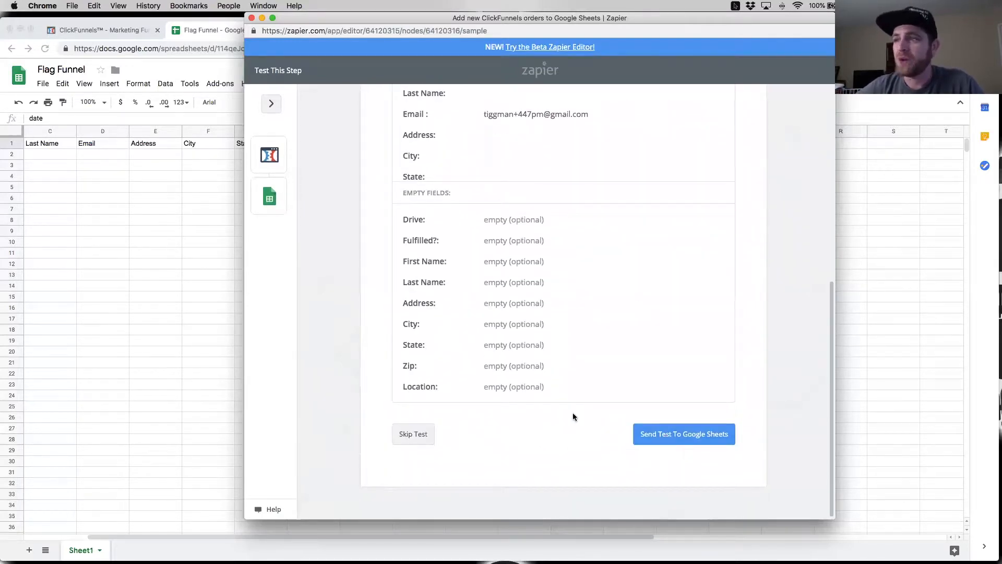
scroll(524, 296, up, 7)
scroll(523, 312, down, 5)
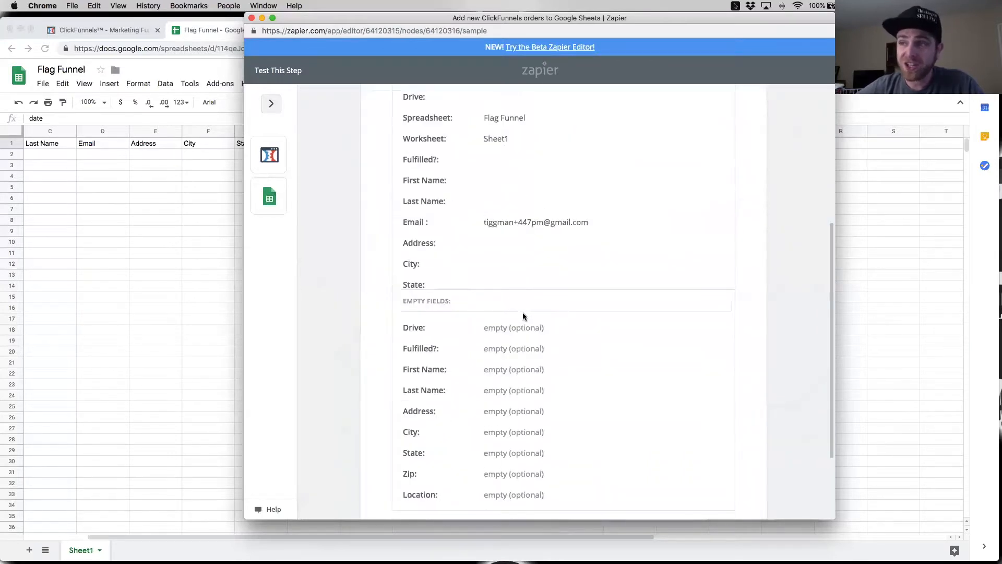
scroll(523, 316, down, 2)
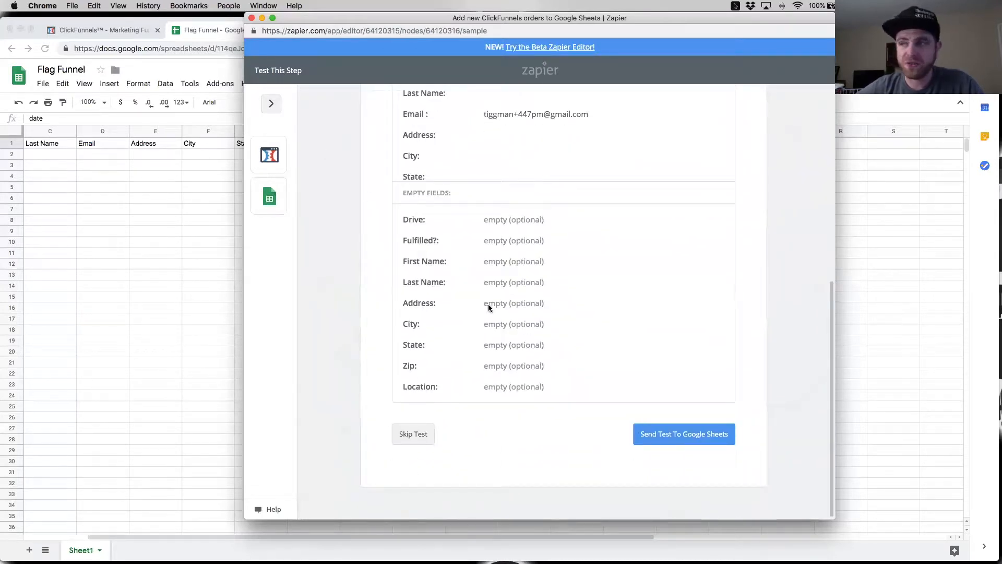
click(692, 437)
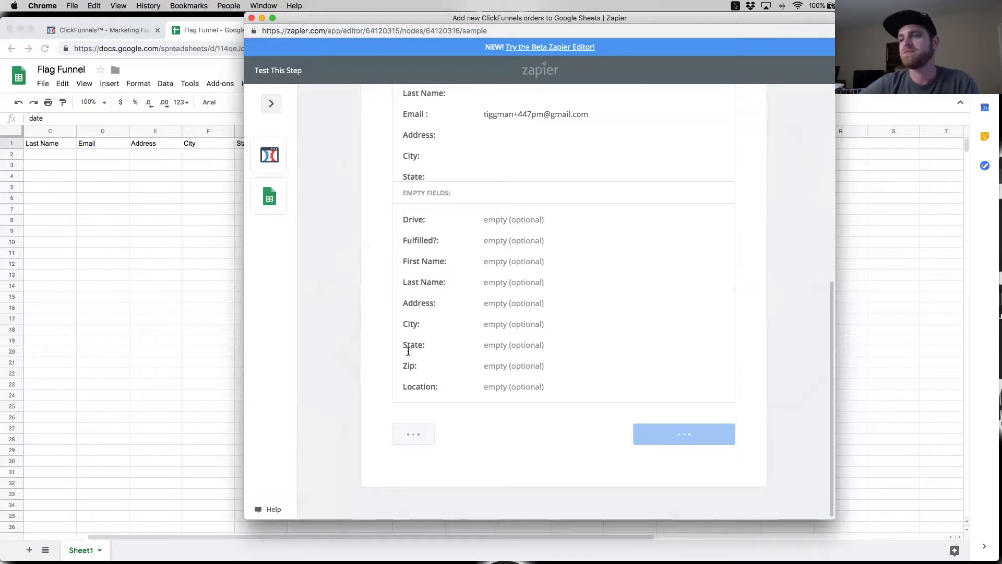
Step: Switch to the Flag Funnel sheet and widen the Email and date columns to check the full values of the test row
click(199, 221)
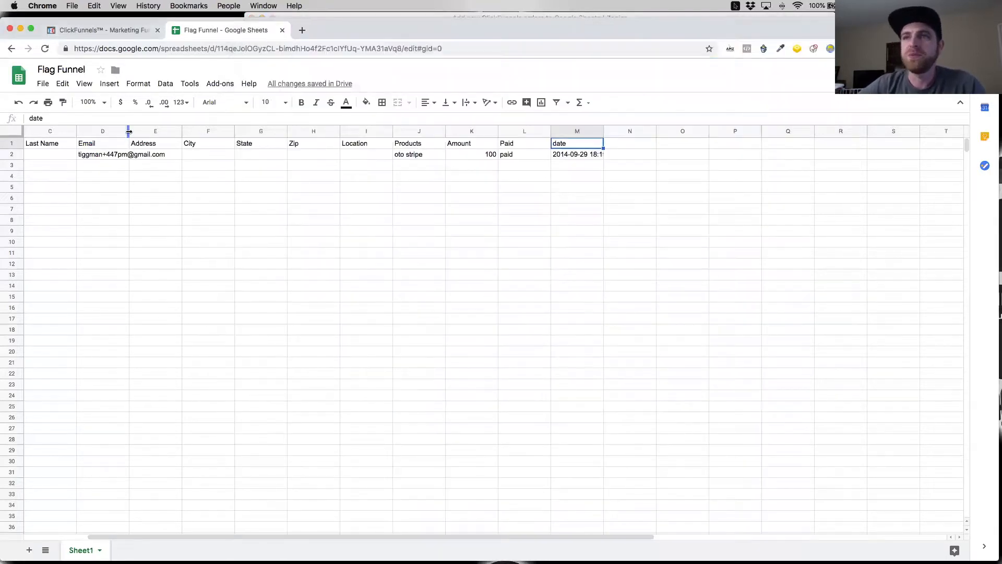
drag(152, 131, 187, 131)
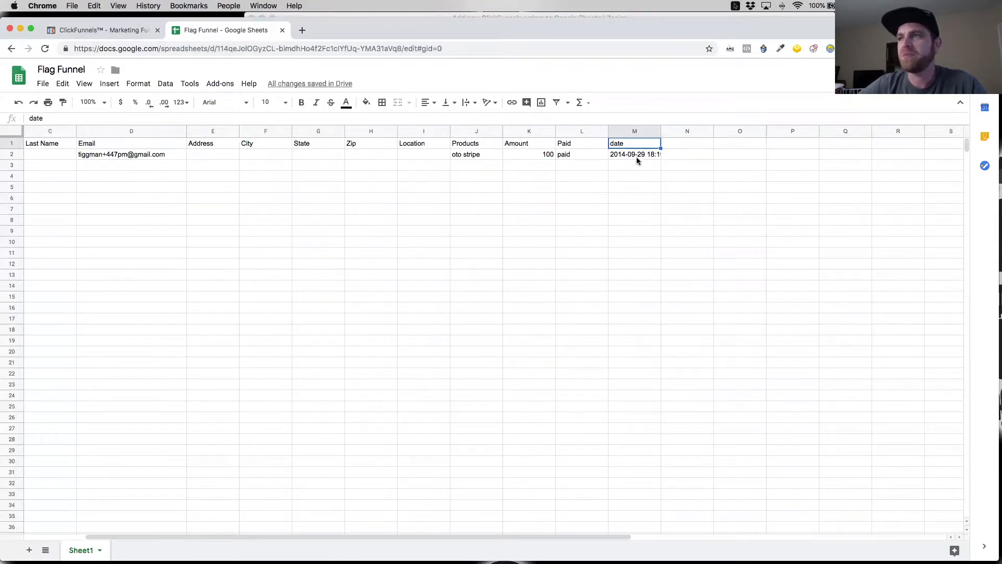
drag(658, 131, 741, 131)
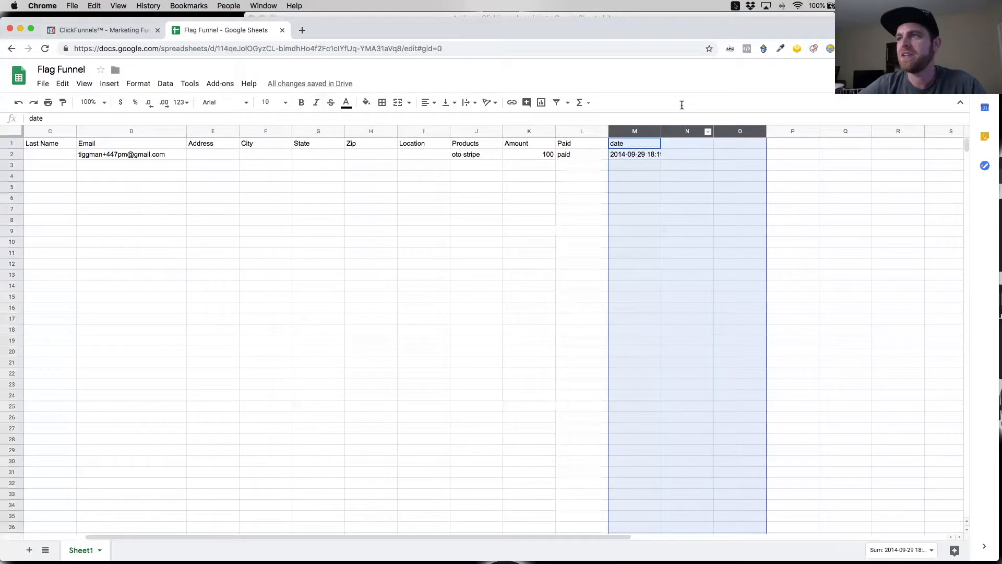
drag(661, 131, 724, 131)
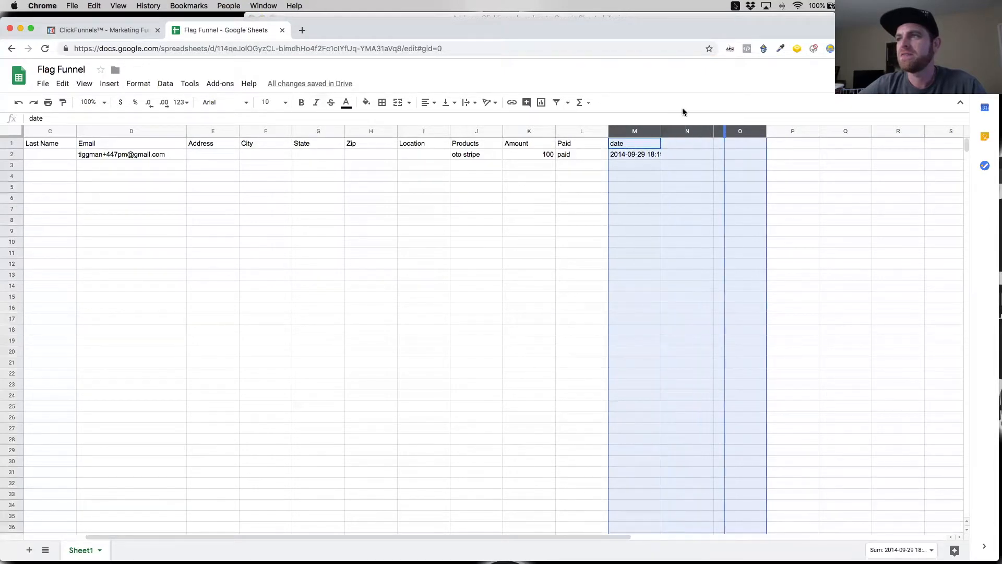
click(668, 165)
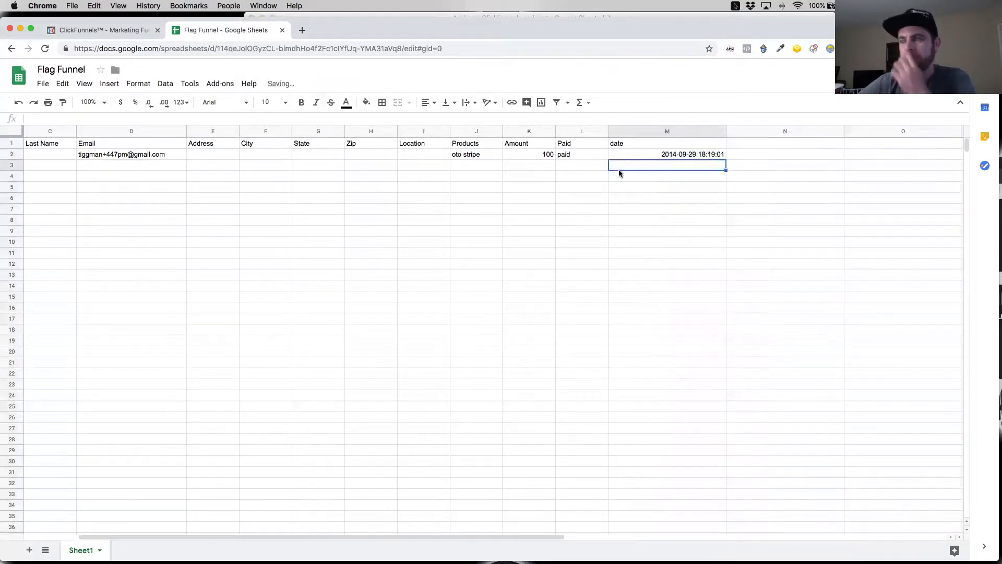
scroll(102, 166, left, 3)
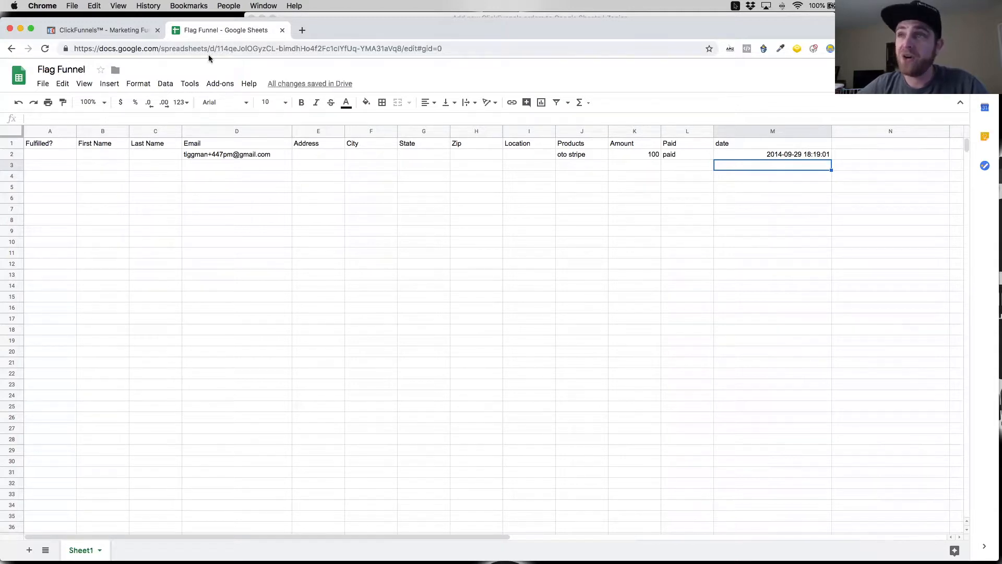
Step: Return to the Zapier editor, finish the Google Sheets step, turn the Zap on and close the editor window
click(351, 18)
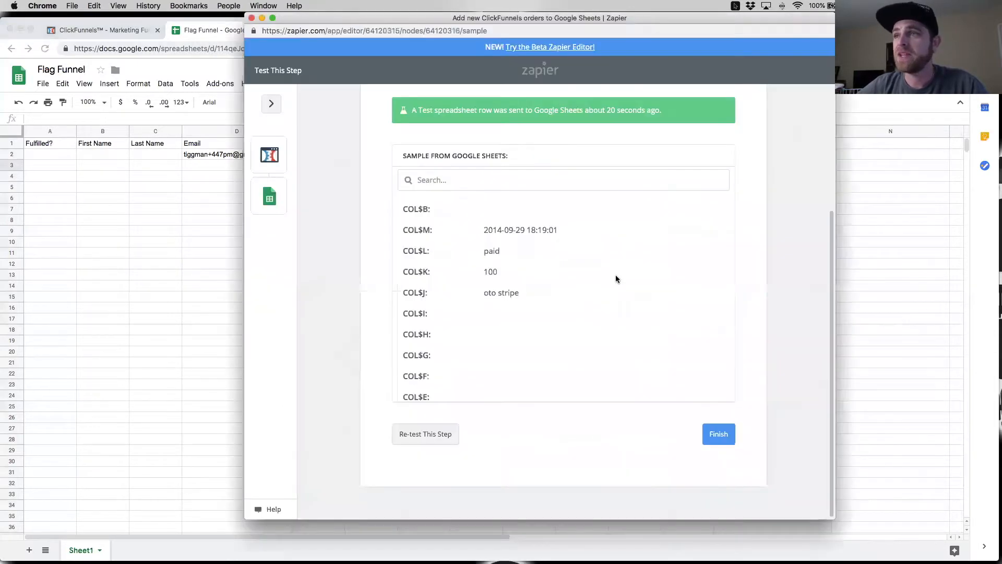
click(715, 440)
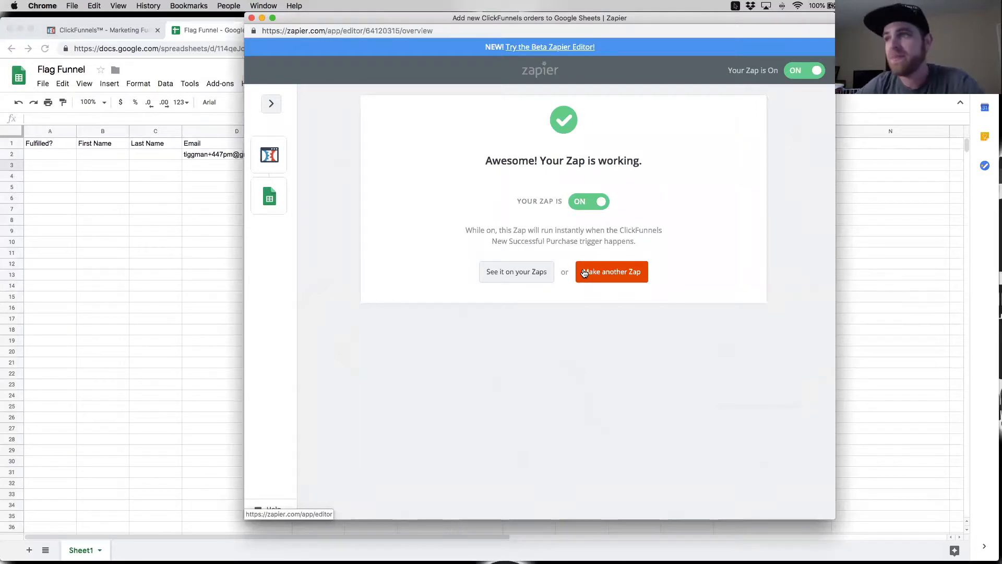
click(252, 18)
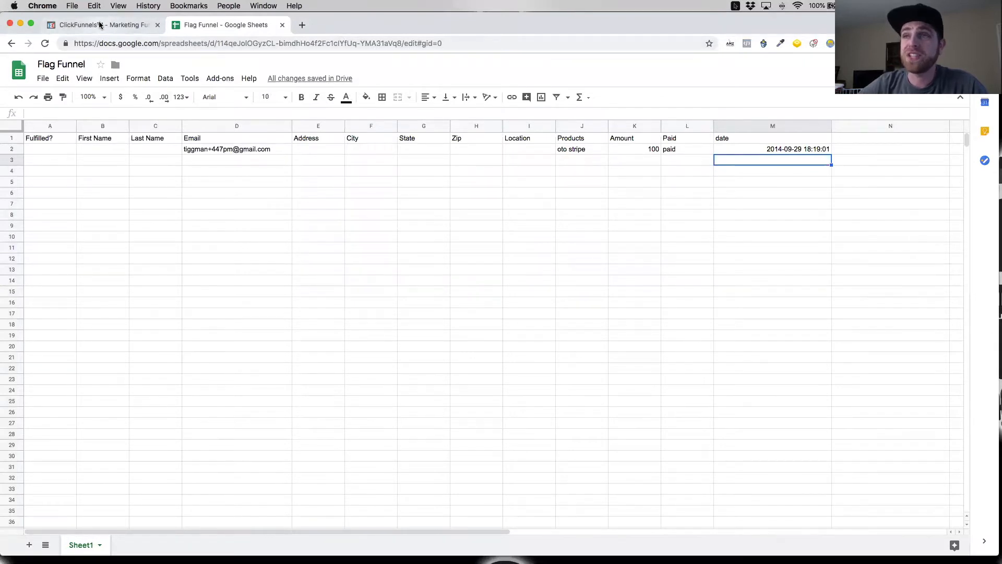
Step: Check that Stripe test mode is on in the ClickFunnels funnel settings, and save the settings
click(99, 24)
scroll(479, 228, down, 10)
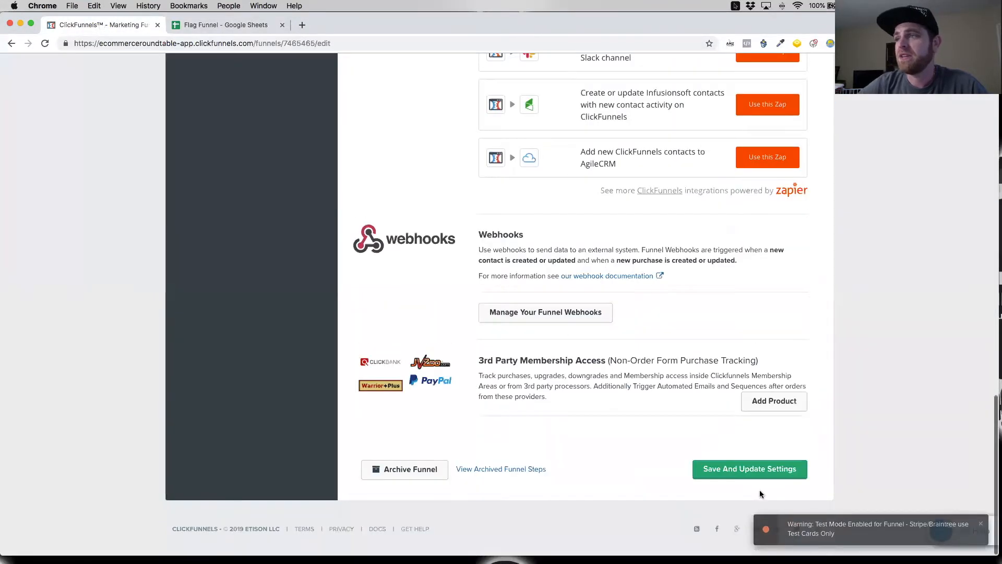
scroll(647, 463, up, 15)
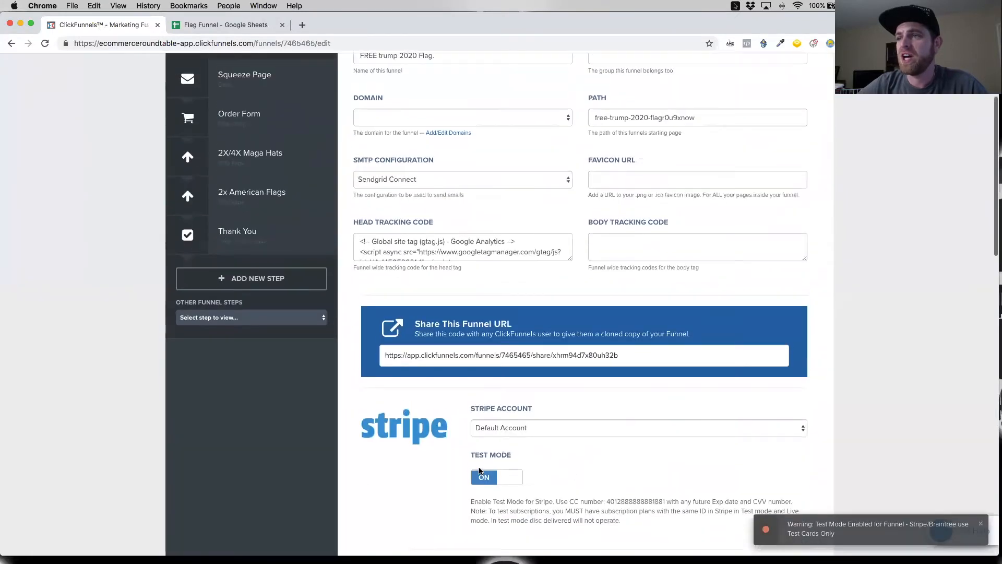
scroll(480, 471, up, 1)
scroll(656, 461, down, 20)
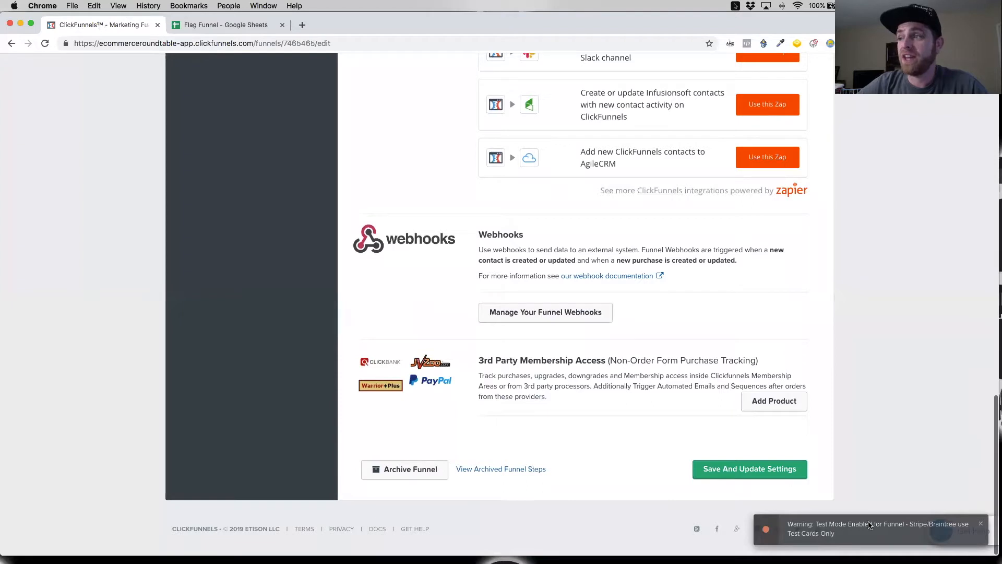
click(723, 473)
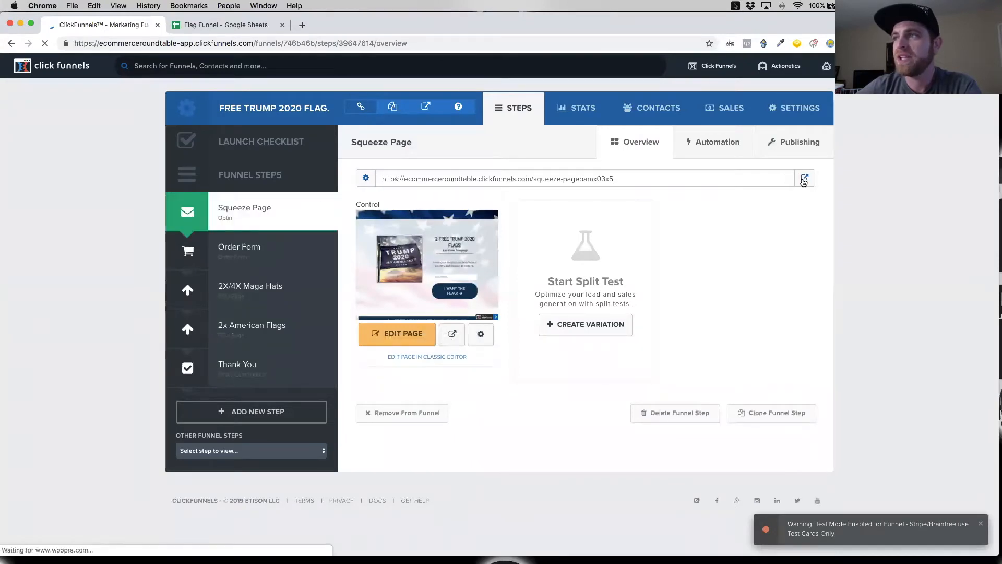
Step: Open the live squeeze page of the free flag funnel and opt in with an e-mail address
click(804, 178)
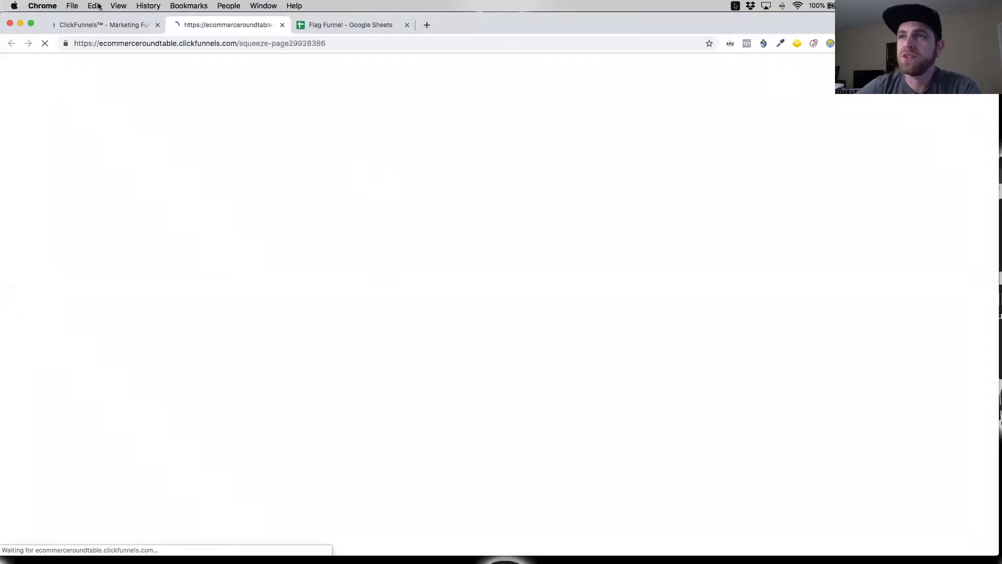
click(102, 22)
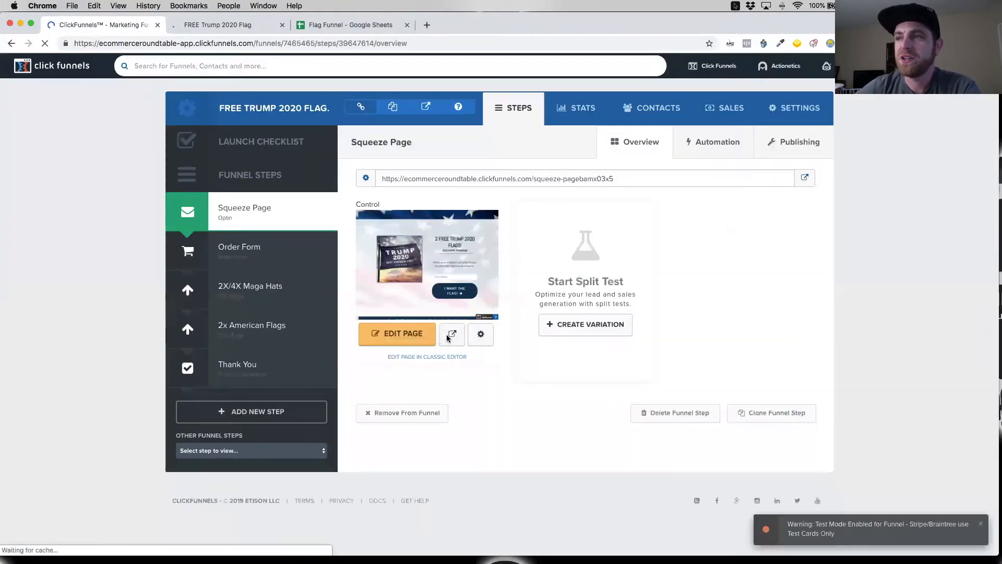
click(452, 335)
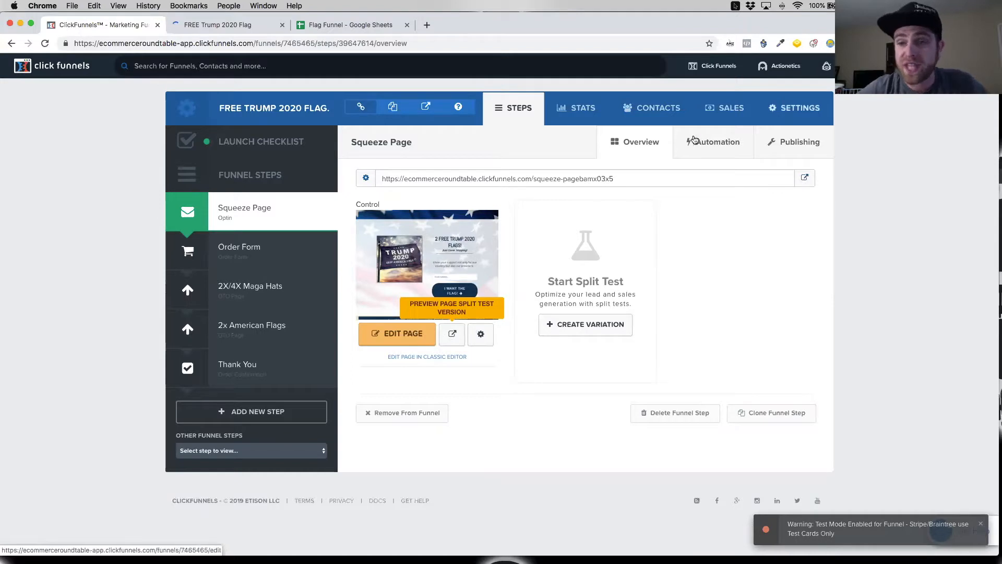
click(240, 29)
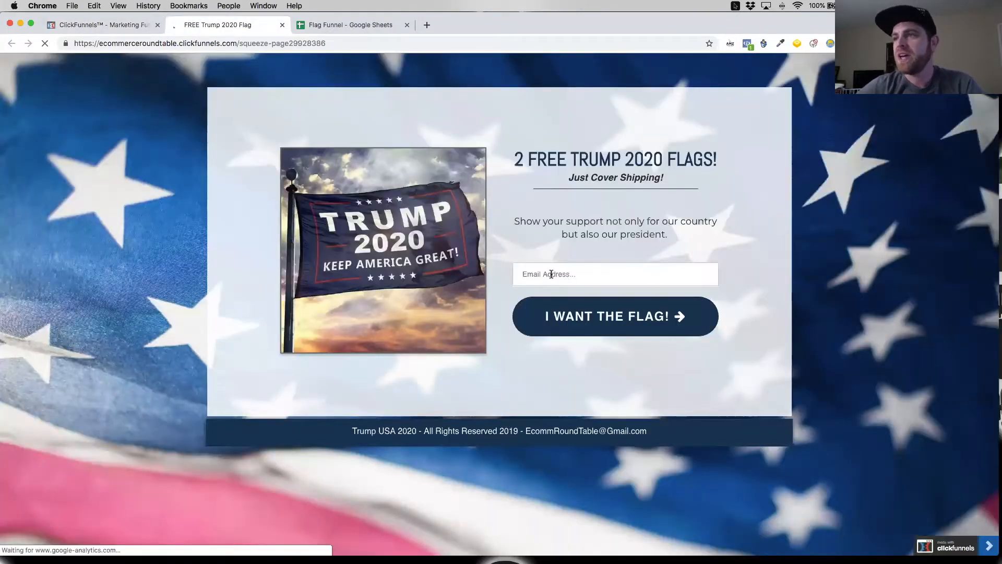
click(551, 274)
click(545, 340)
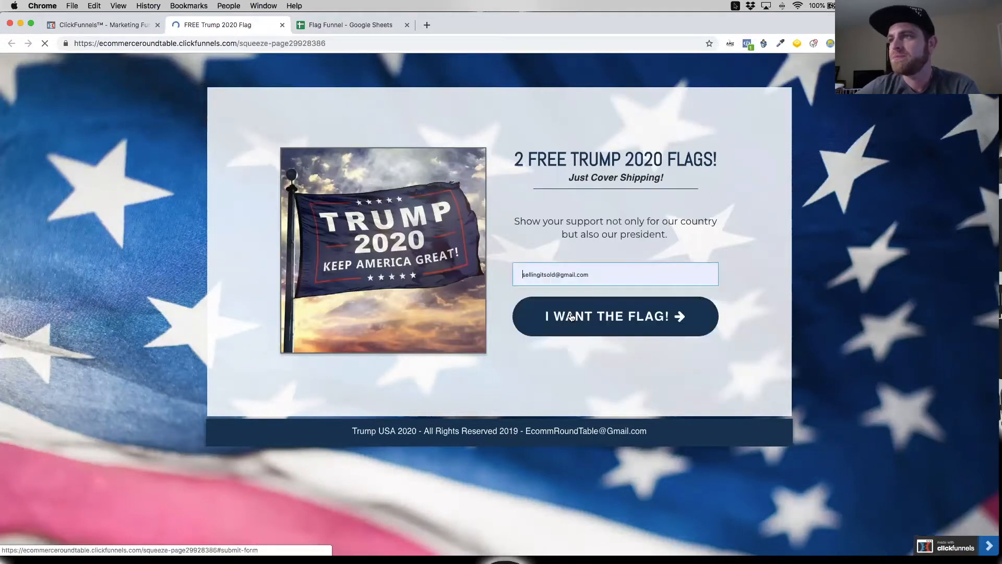
click(572, 317)
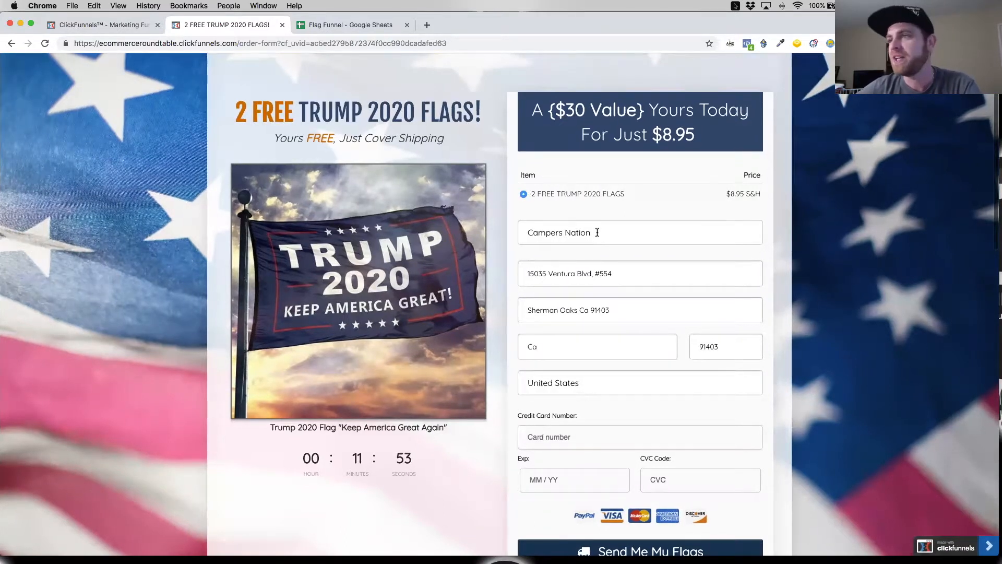
Step: Copy the Stripe test card number from the order page's test mode notice into the order form's credit card number field
scroll(597, 232, down, 5)
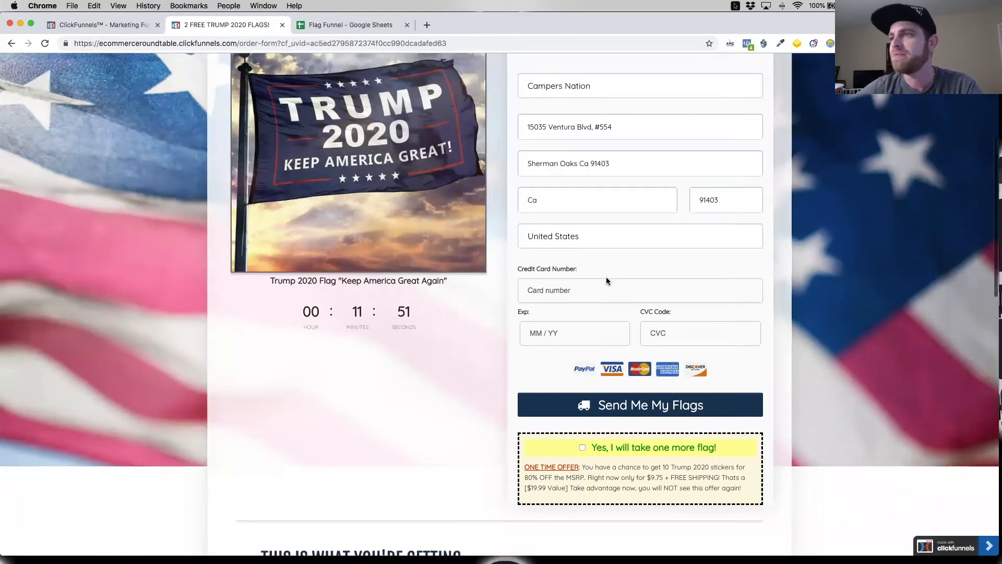
scroll(320, 214, up, 10)
drag(305, 65, 239, 66)
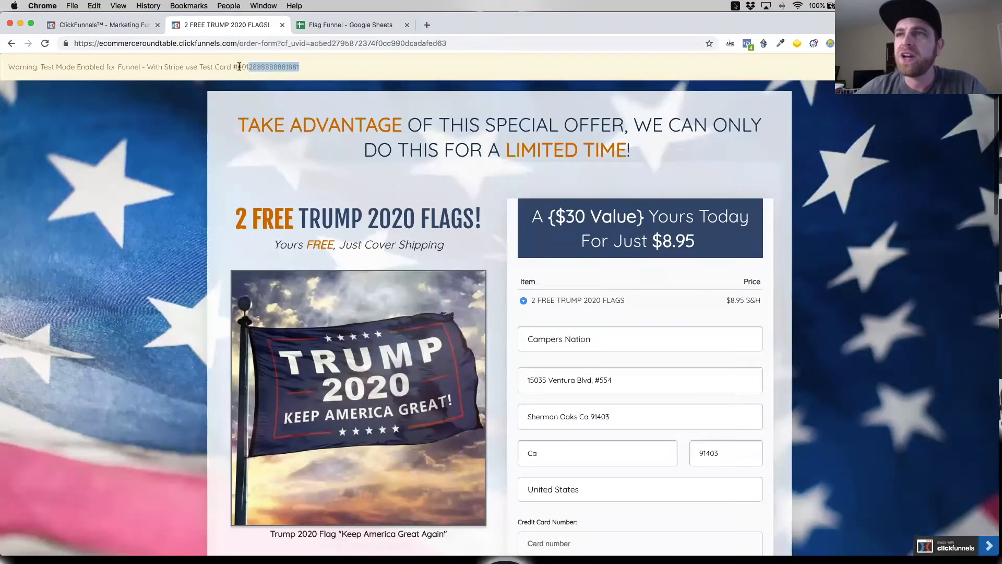
scroll(578, 248, down, 3)
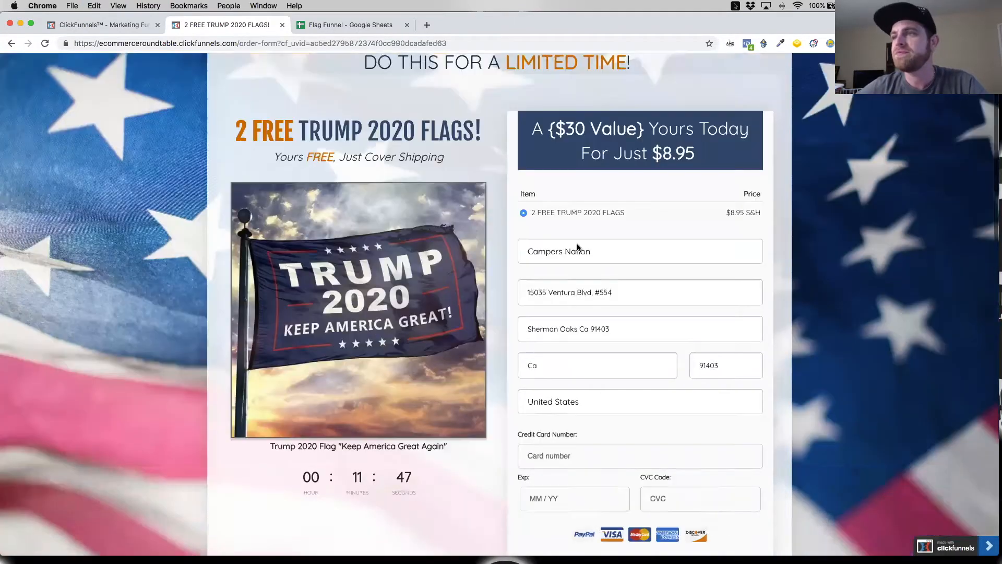
scroll(574, 256, down, 5)
scroll(587, 339, down, 3)
scroll(580, 284, up, 1)
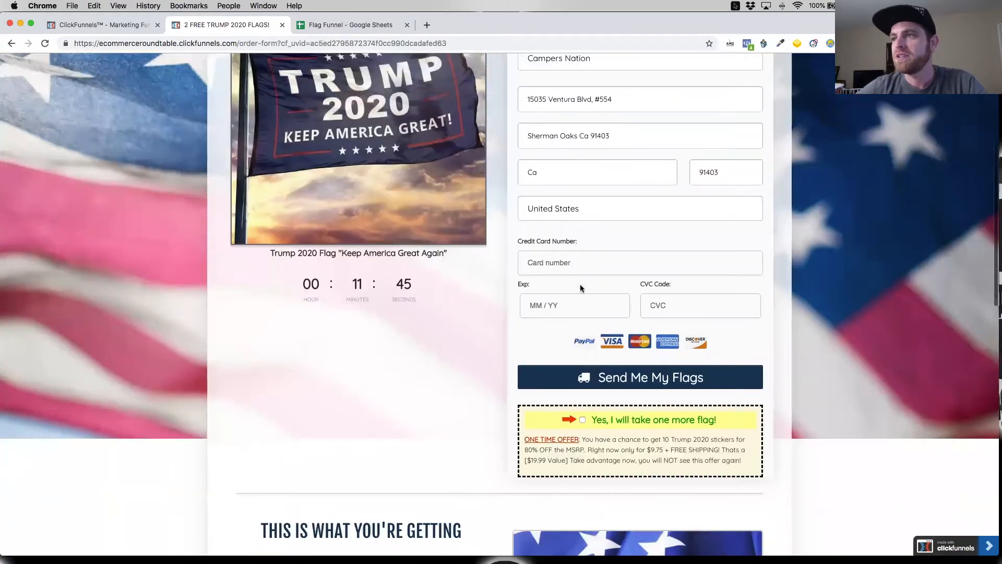
click(583, 257)
key(super+v)
Step: Enter the card's expiry date and CVC code, accept the one-more-flag offer and submit the order
click(571, 309)
text(12 / 34)
click(650, 313)
text(212)
scroll(601, 395, down, 1)
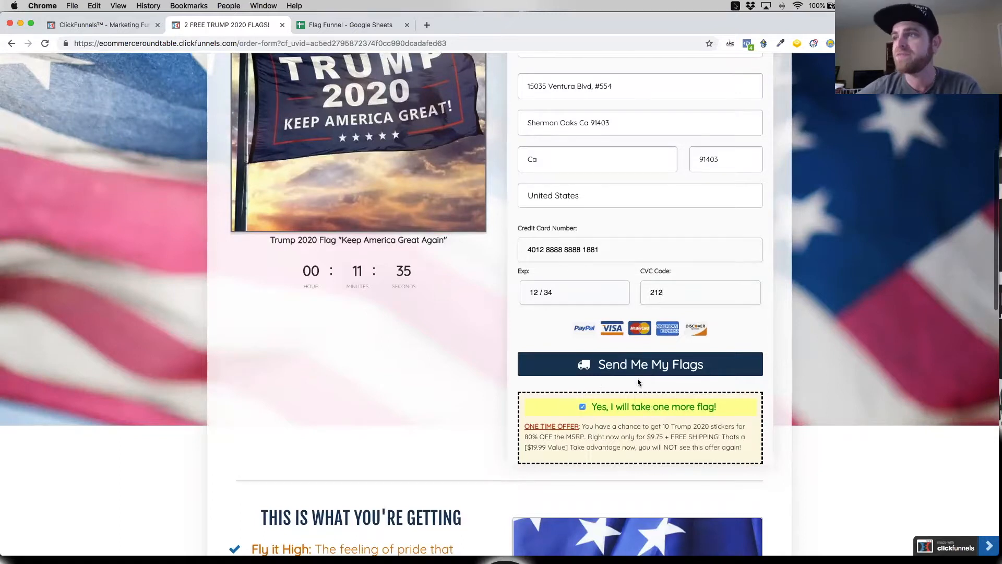
scroll(637, 378, down, 2)
click(667, 333)
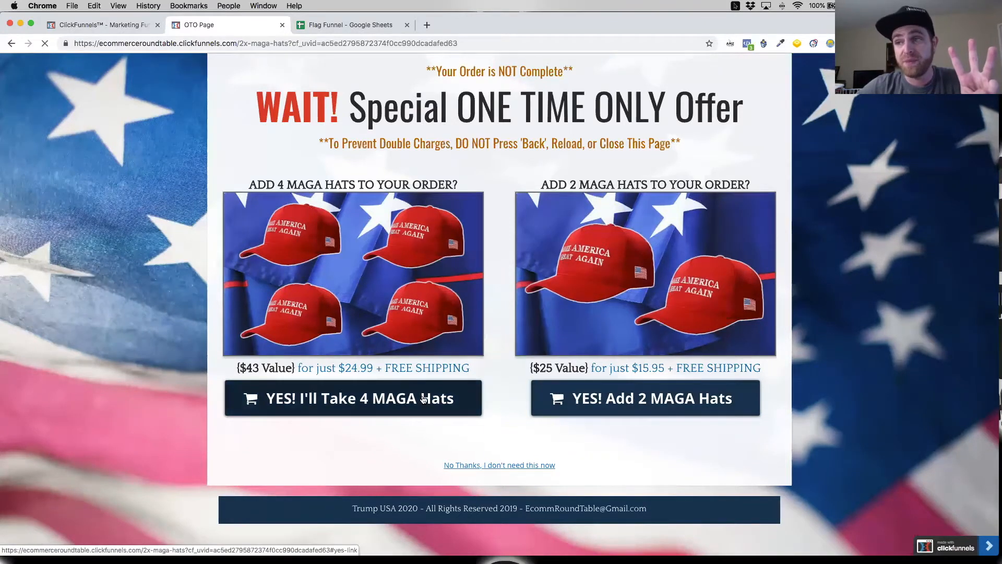
Step: Accept the upsells for 4 MAGA hats and 2 American flags, and review the products listed on the order receipt
click(361, 399)
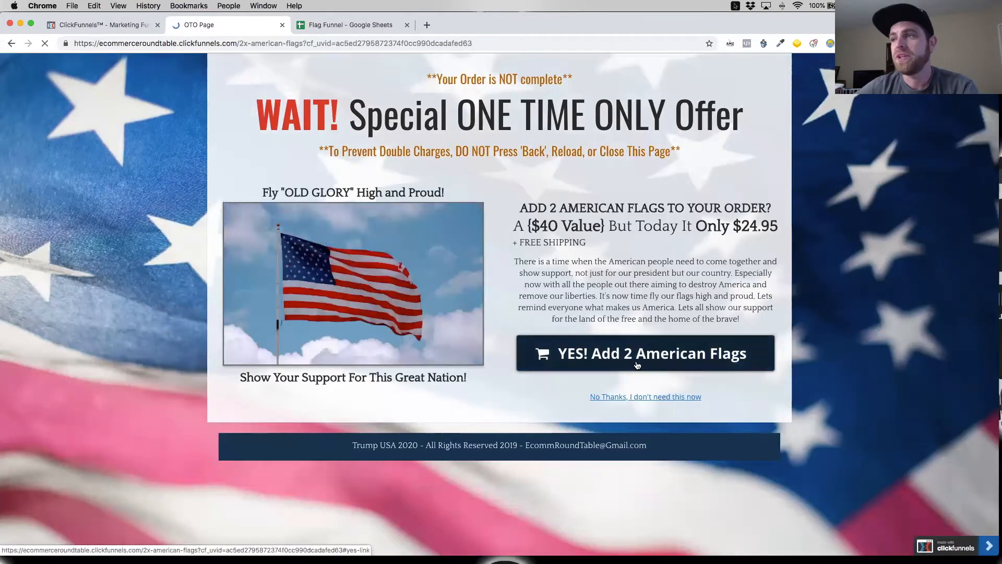
click(637, 364)
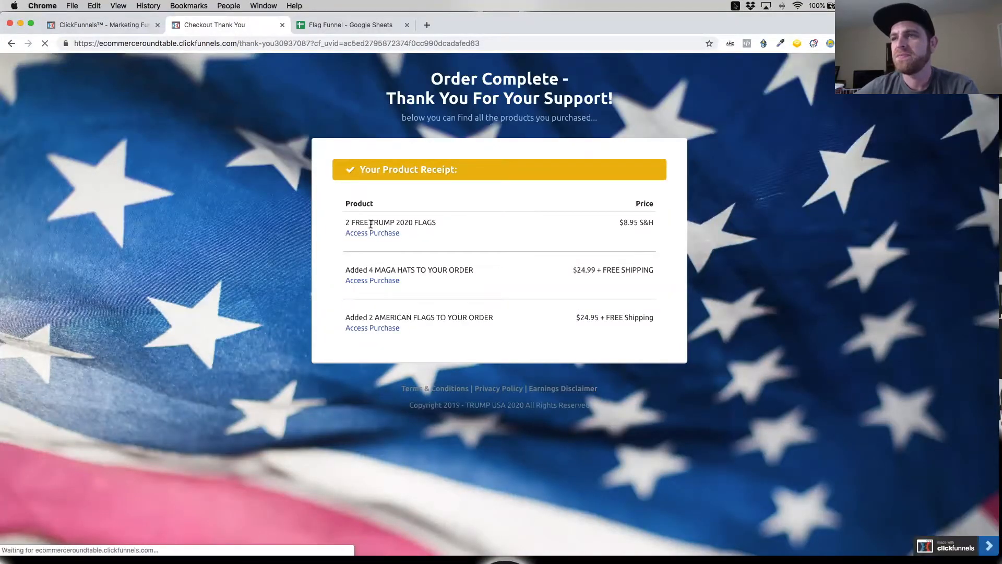
drag(346, 223, 445, 225)
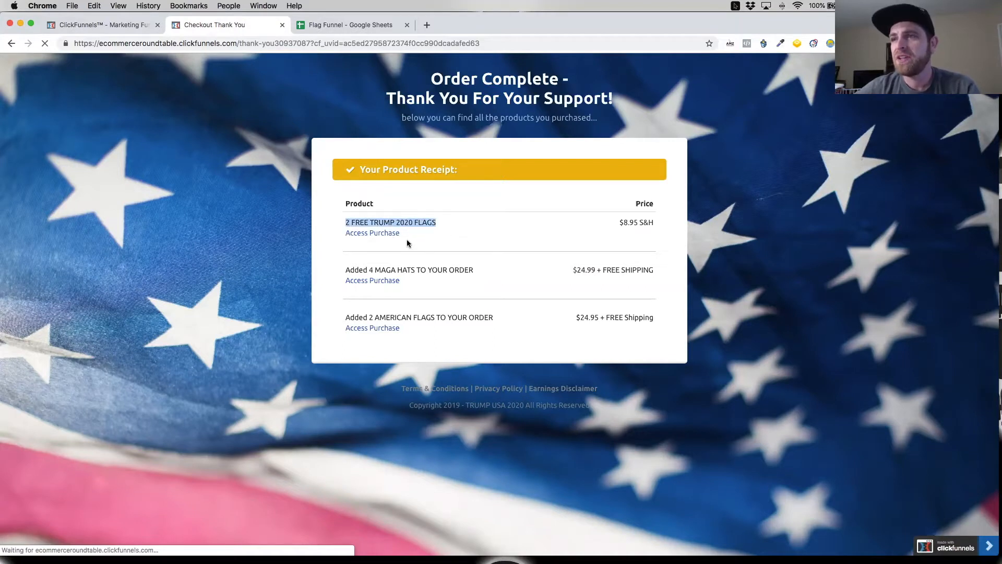
drag(347, 270, 440, 299)
drag(346, 318, 501, 322)
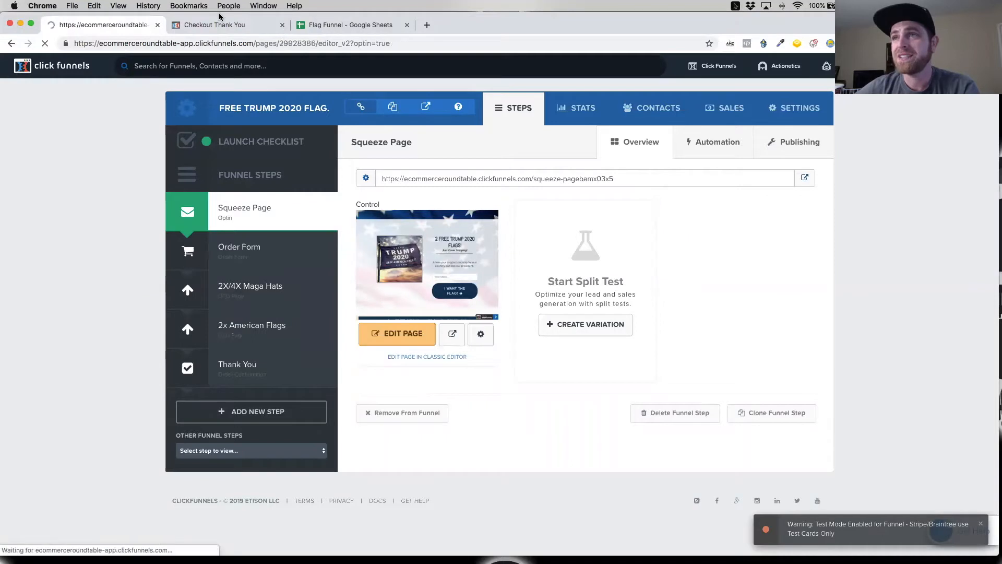
click(230, 25)
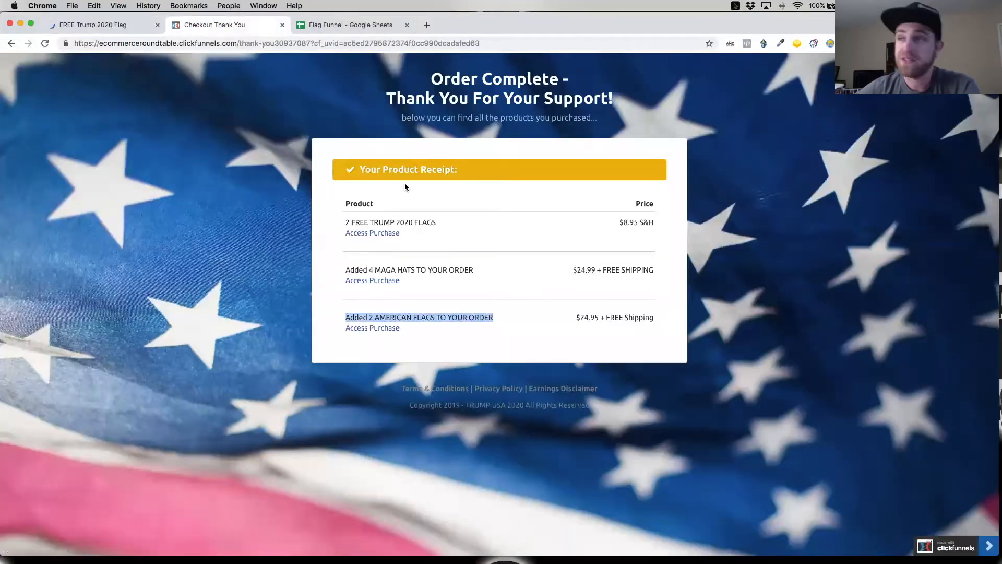
Step: Add a new product to the funnel's Order Form step as a One-Time sale with the CN Stripe Payment integration
click(114, 24)
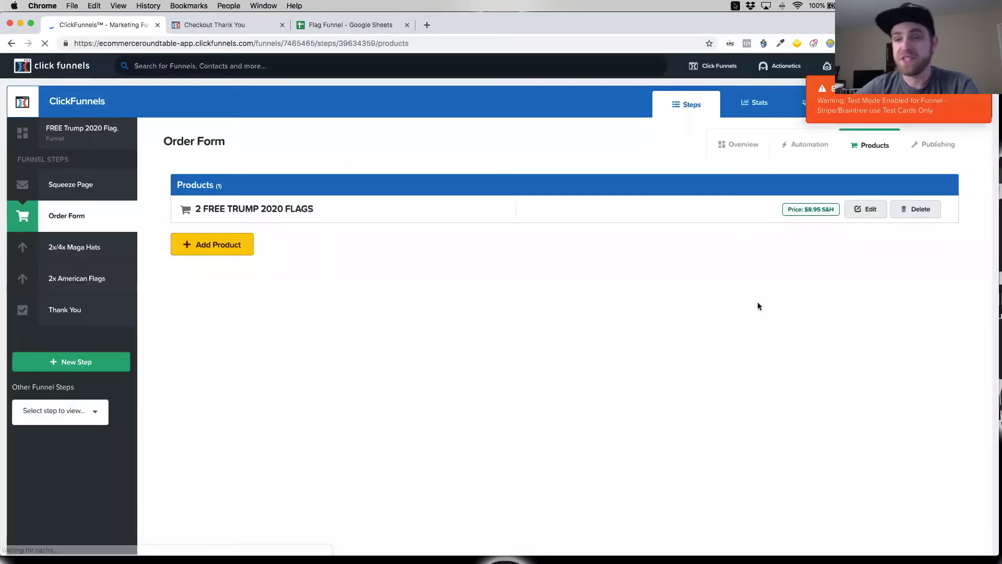
click(205, 244)
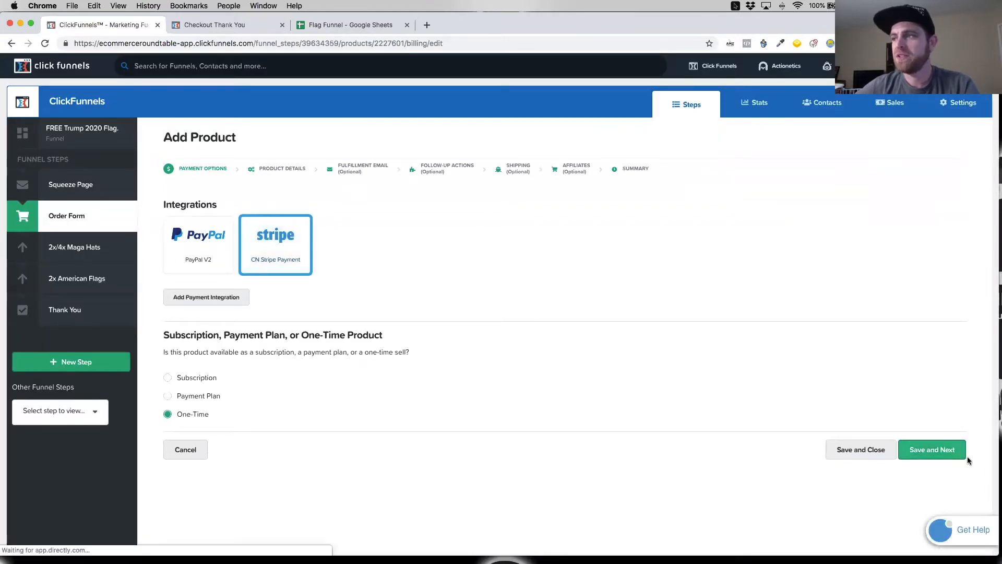
click(960, 456)
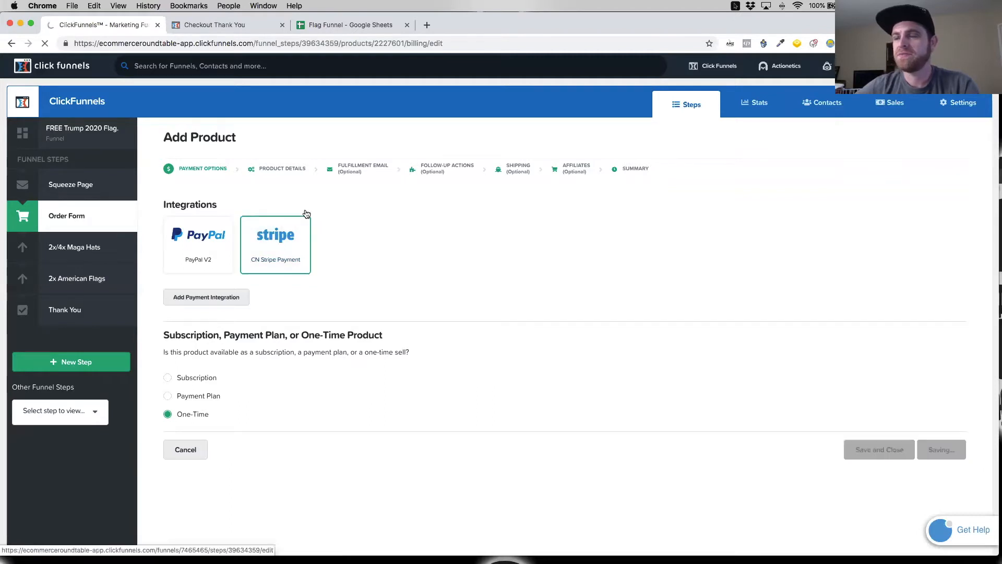
Step: Name the new product "10 Trump 2020 Bumper Stickers" and select the full name for copying
triple_click(280, 220)
text(10 )
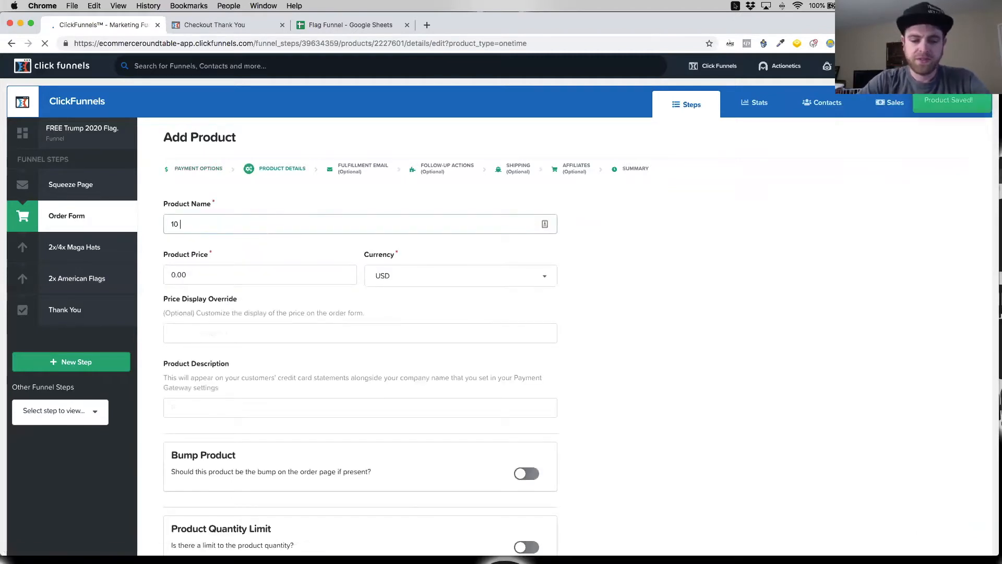
text(Trump)
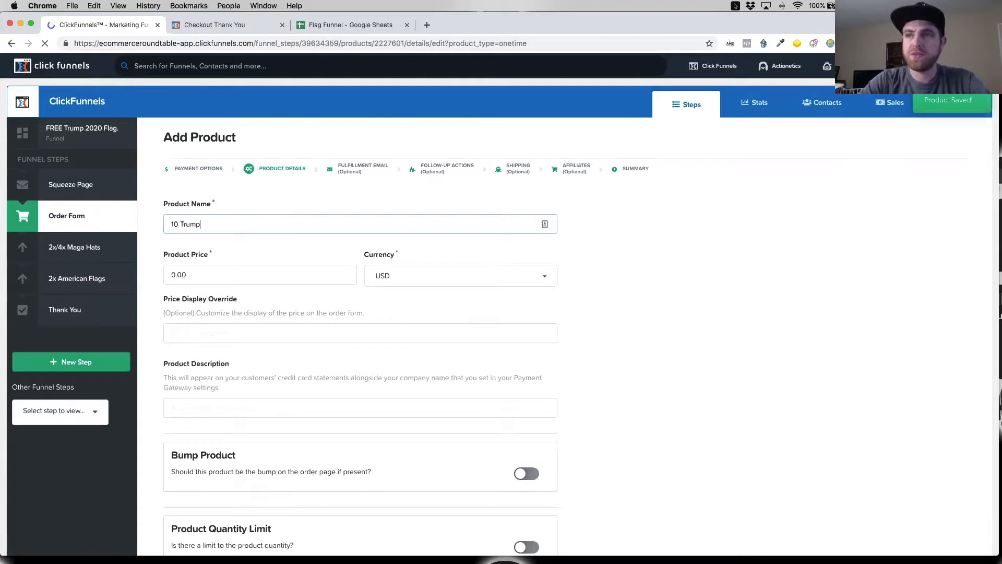
text( 10)
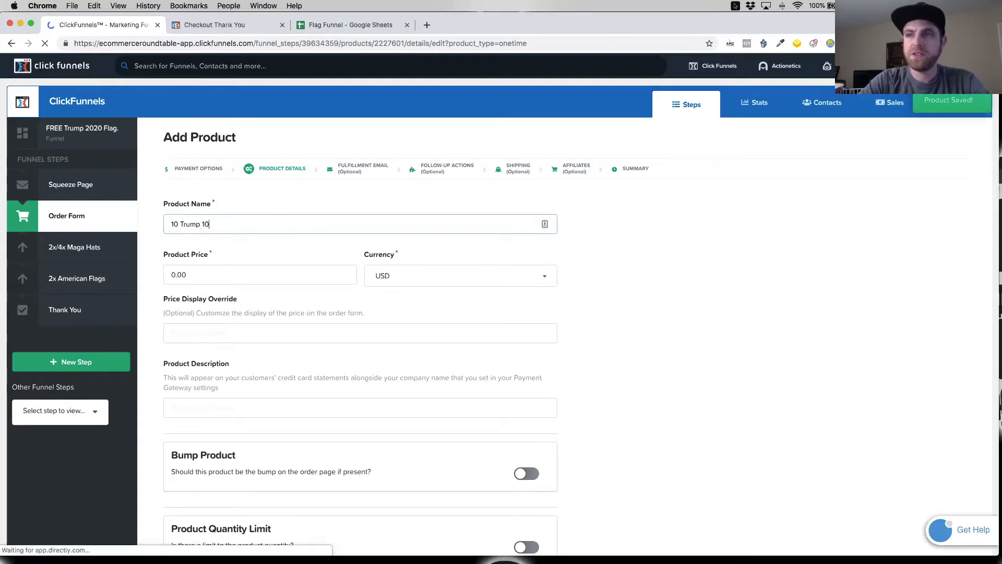
key(BackSpace)
key(BackSpace)
text(2020 St)
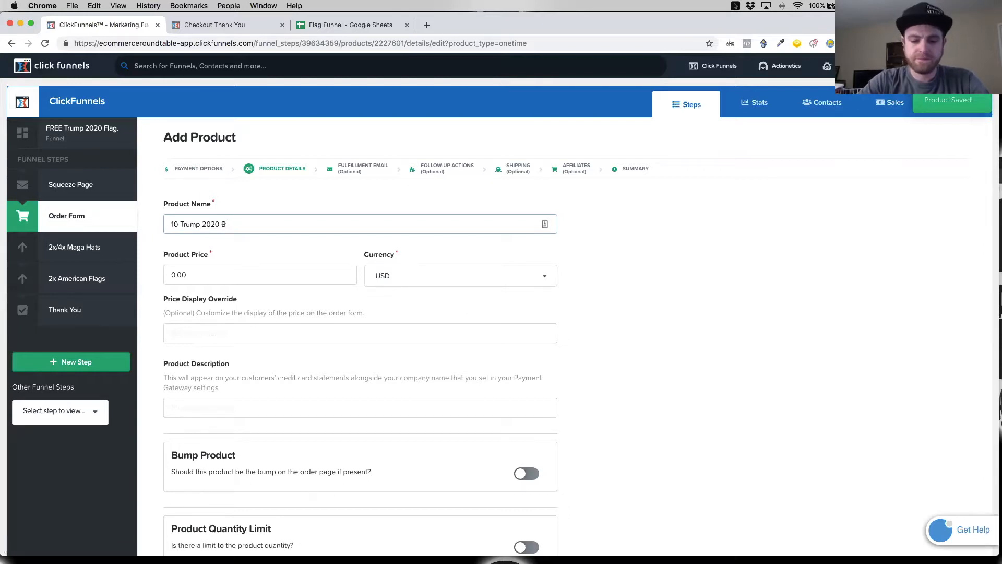
text(Bumper )
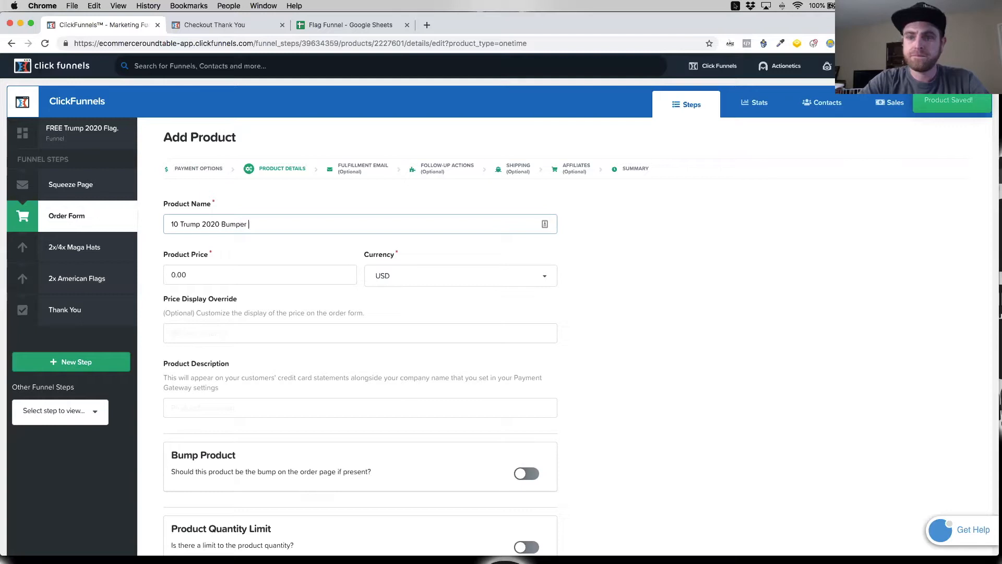
text(Stickers)
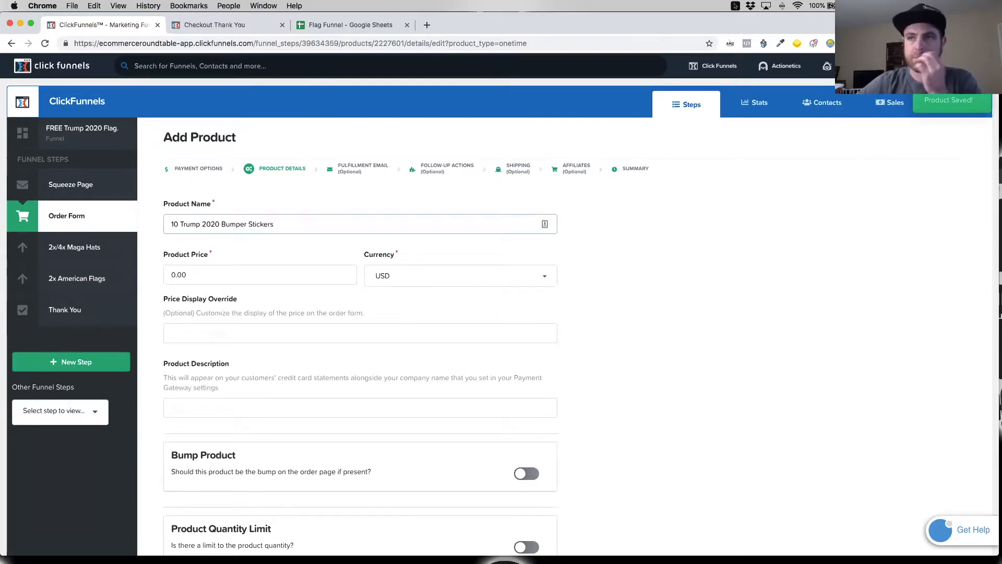
key(super+a)
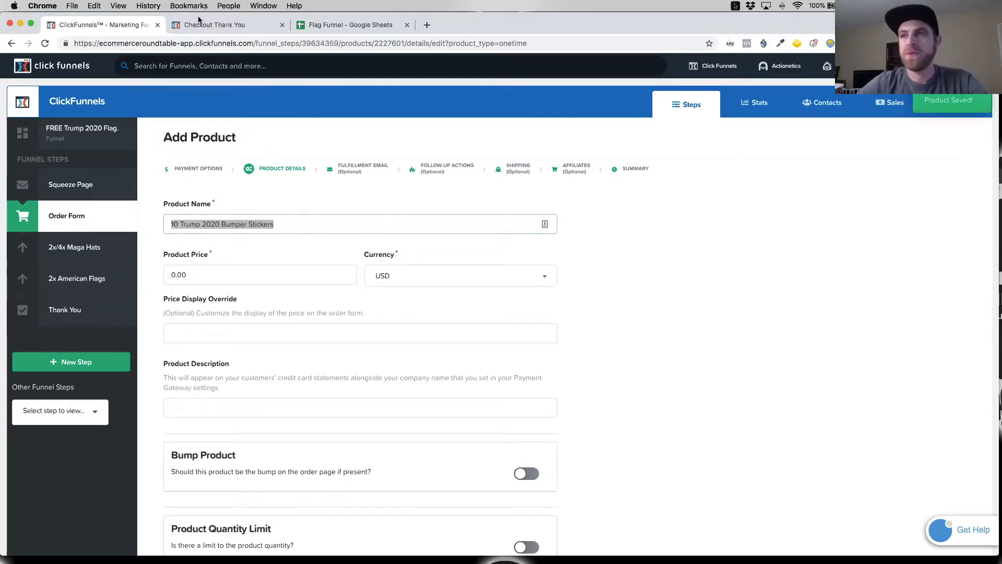
Step: Look up the one-time offer's price on the live order form page and set the product price to 975
click(228, 27)
click(123, 26)
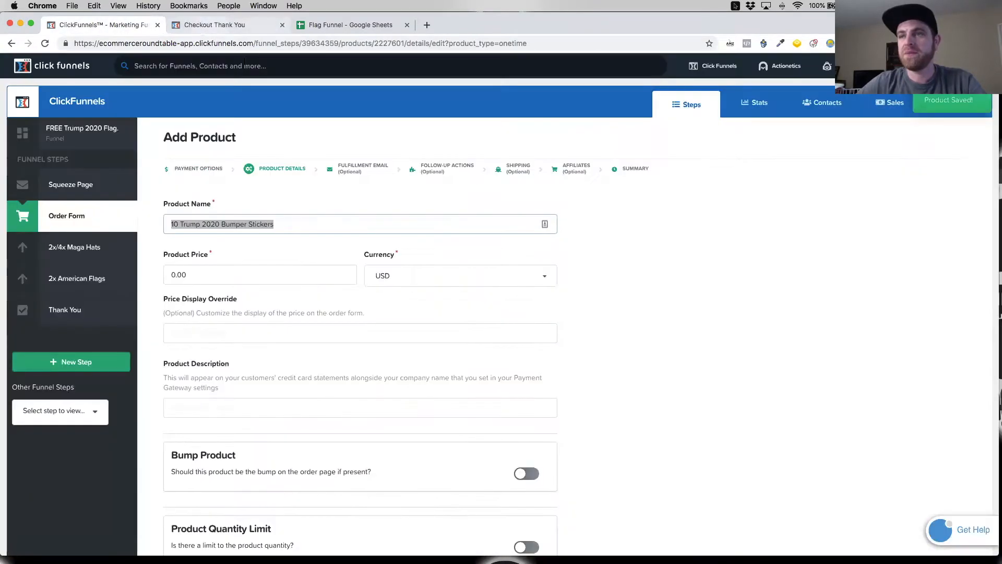
click(245, 24)
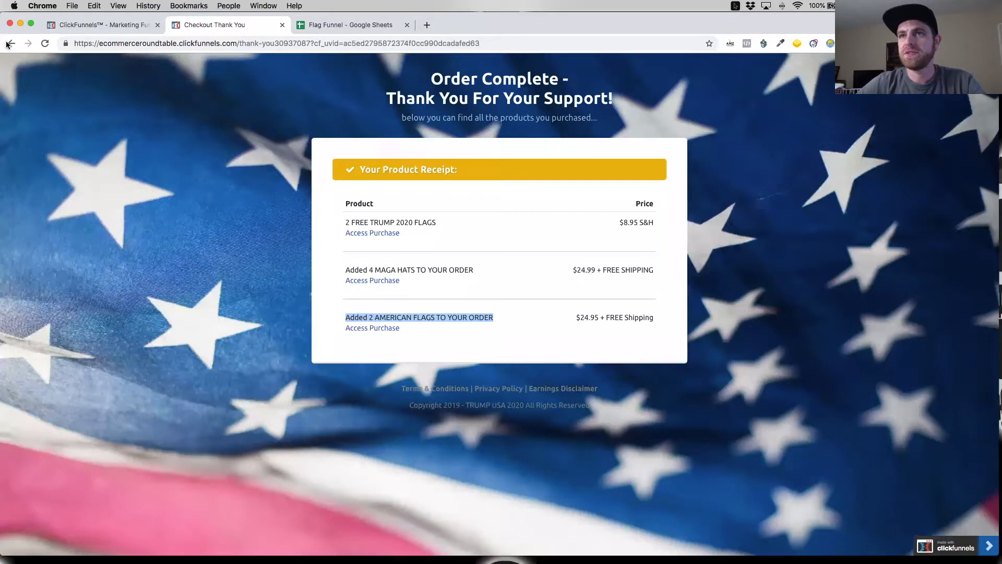
click(10, 44)
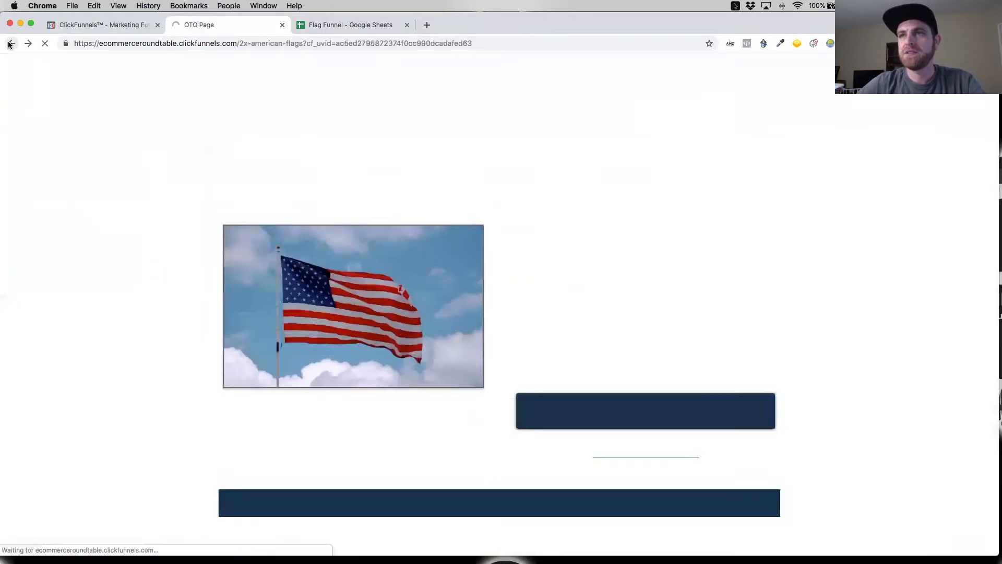
click(10, 44)
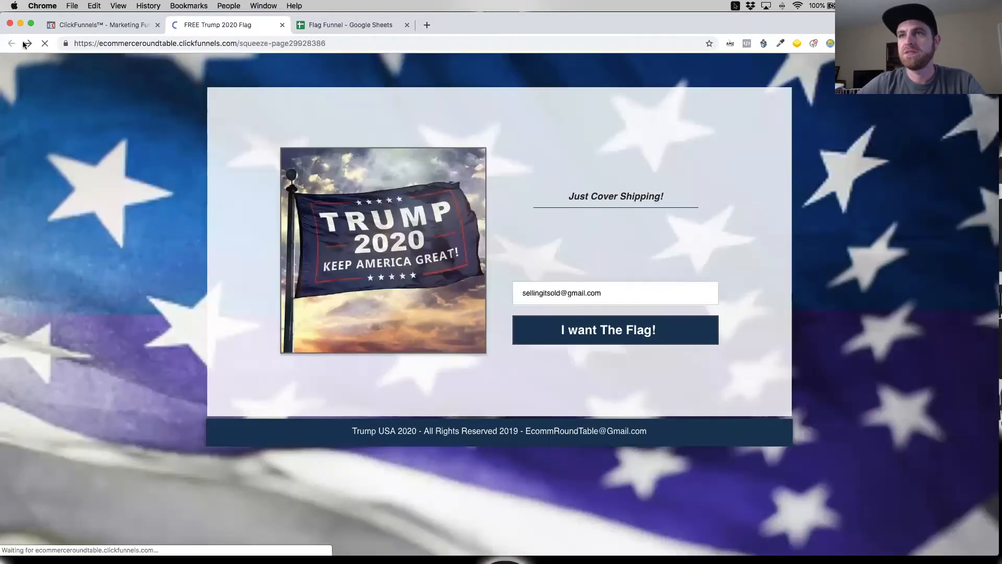
click(560, 308)
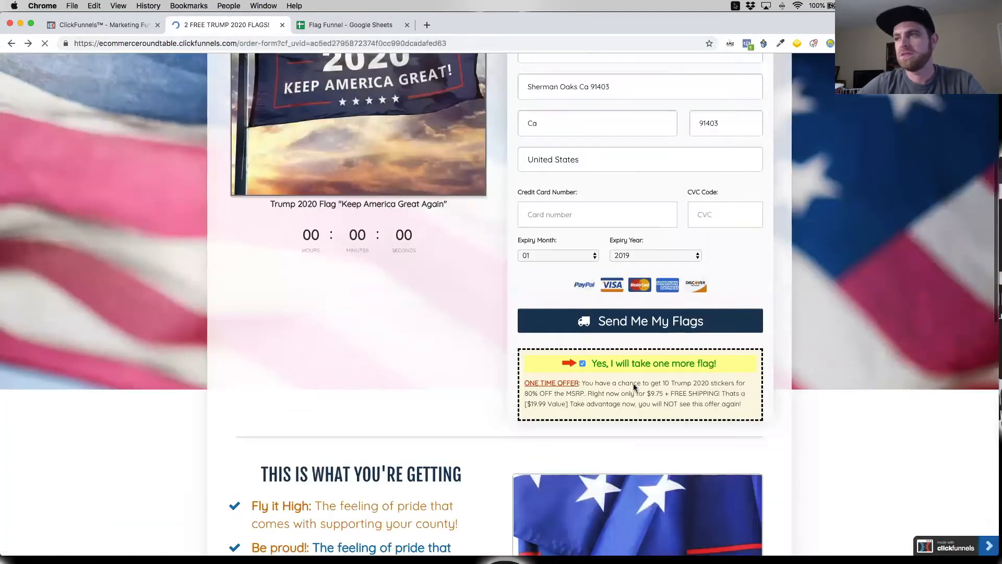
click(96, 21)
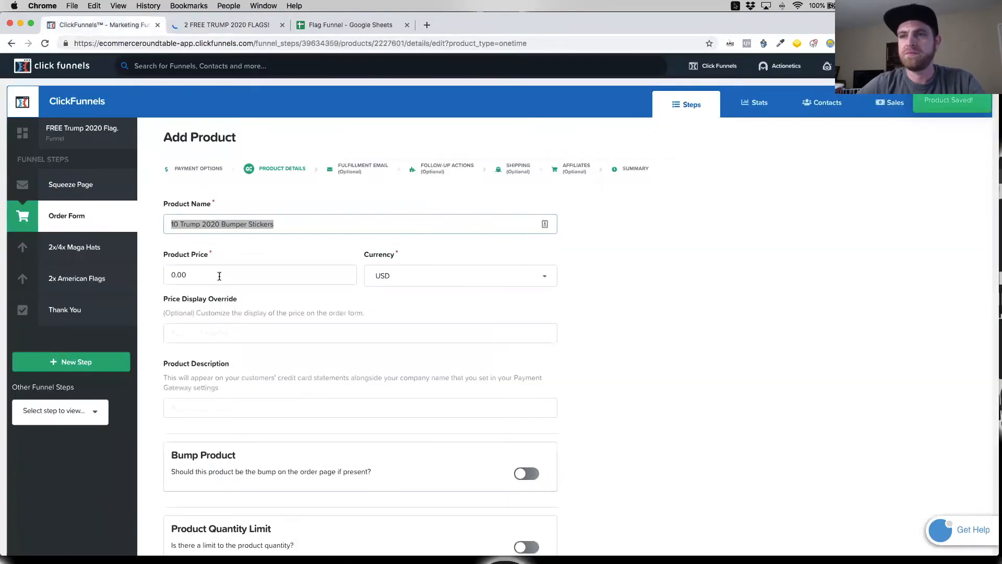
click(203, 276)
key(BackSpace)
key(BackSpace)
key(BackSpace)
key(BackSpace)
text(975)
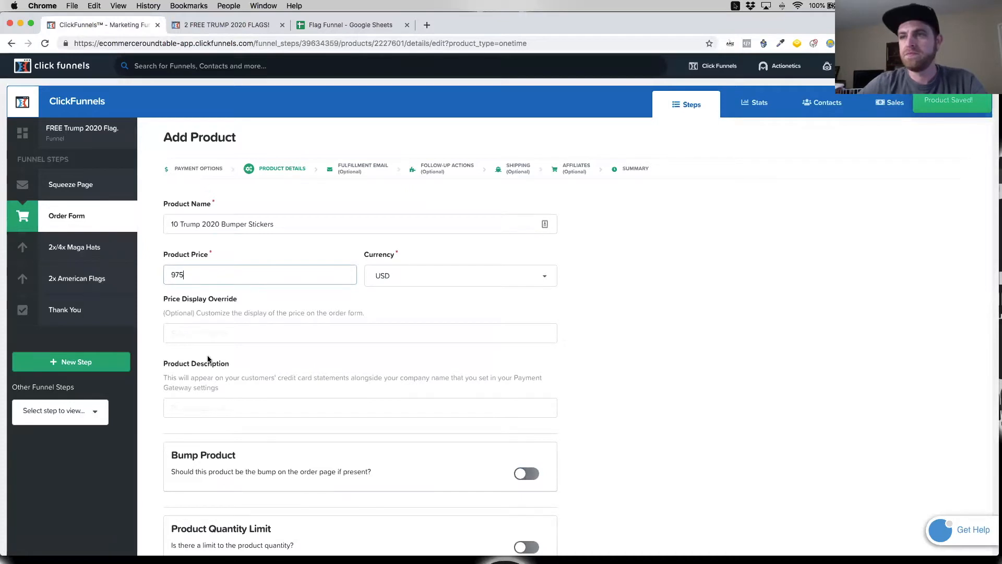
Step: Copy "$9.75 + FREE SHIPPING" from the order form's one-time offer into the product's price display override
scroll(200, 331, down, 1)
click(237, 305)
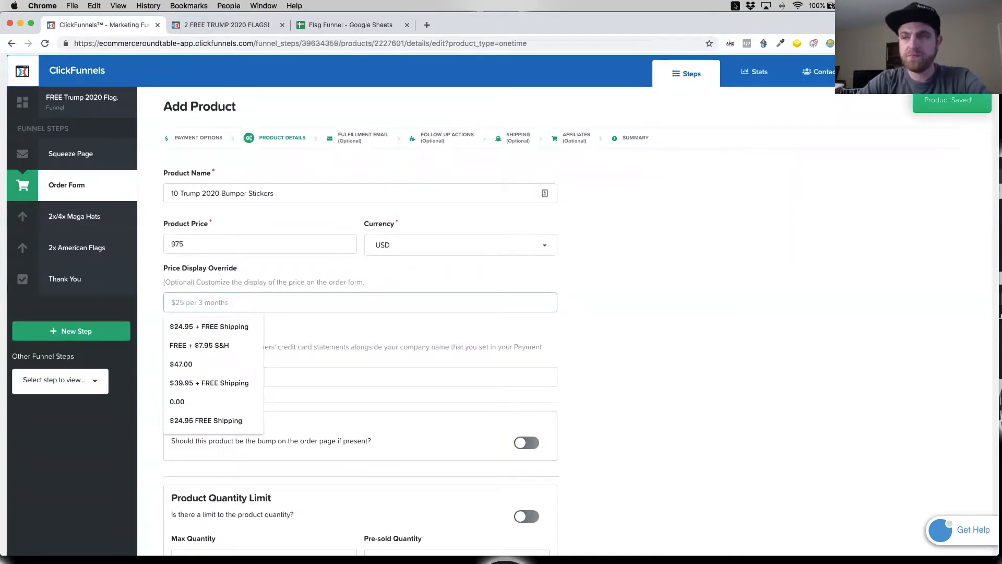
key(Escape)
text($9.75)
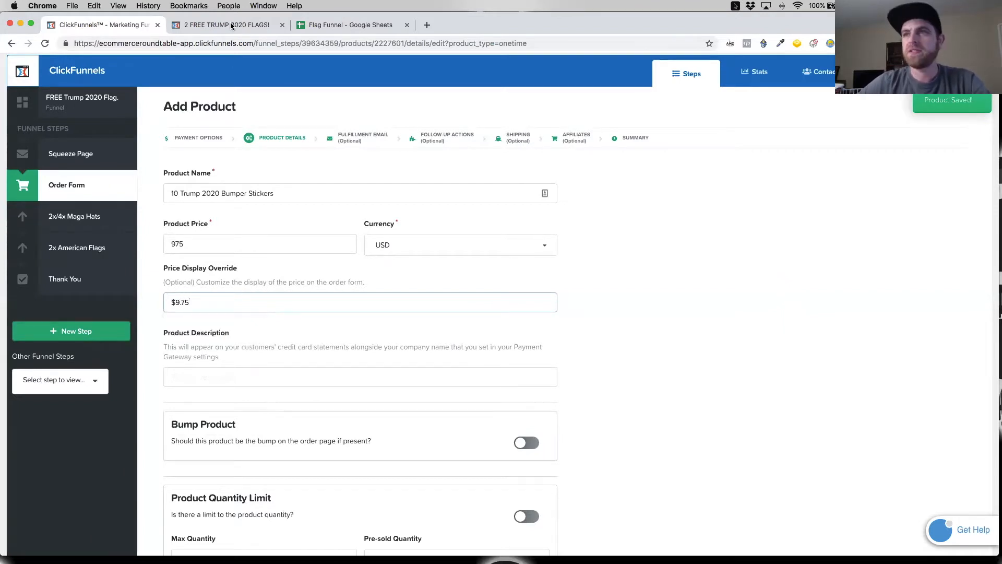
click(230, 25)
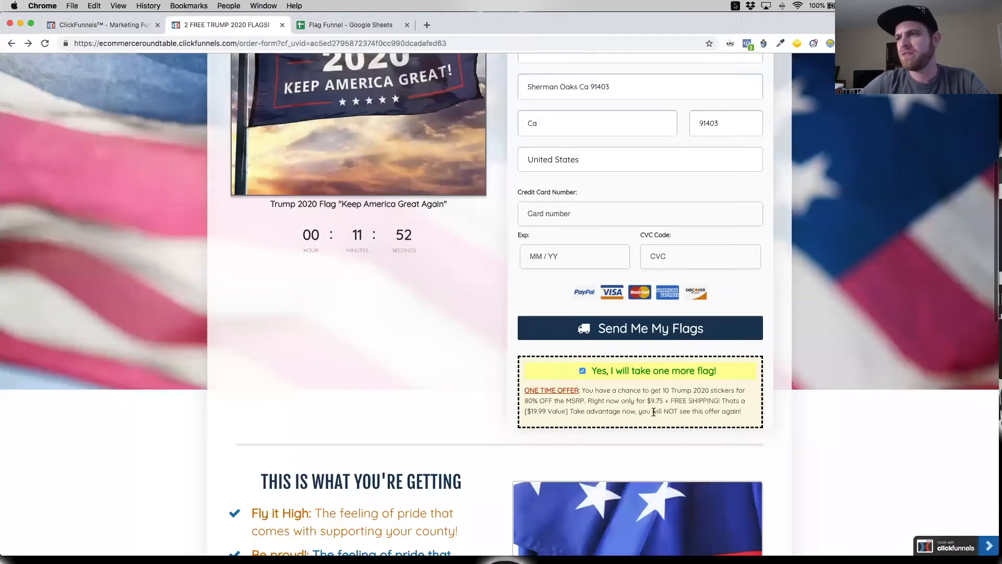
drag(720, 400, 648, 401)
key(ctrl+c)
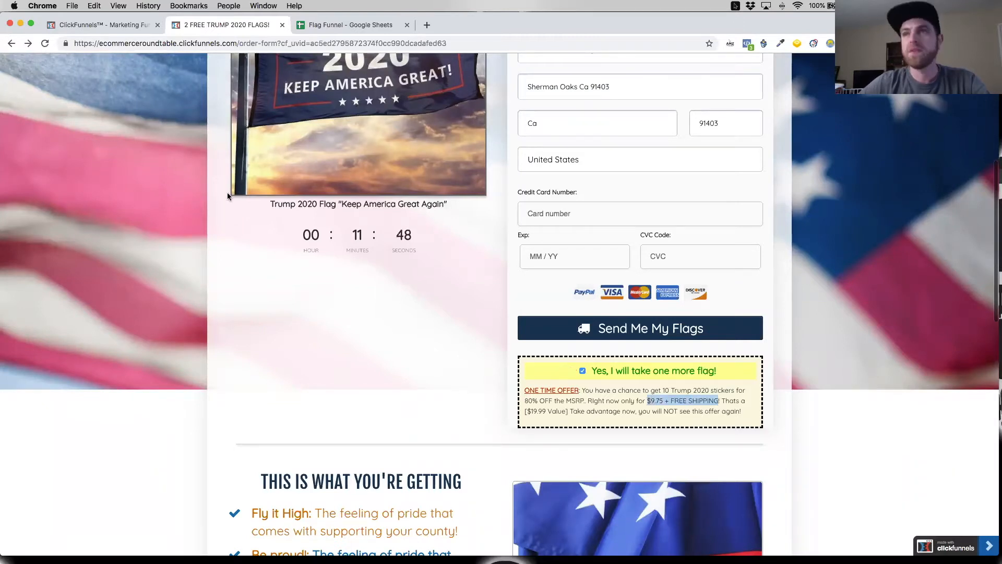
click(137, 27)
drag(221, 300, 167, 302)
key(ctrl+v)
Step: Copy the product name into the product description and enable the product as the order page's bump
drag(277, 194, 160, 207)
key(super+c)
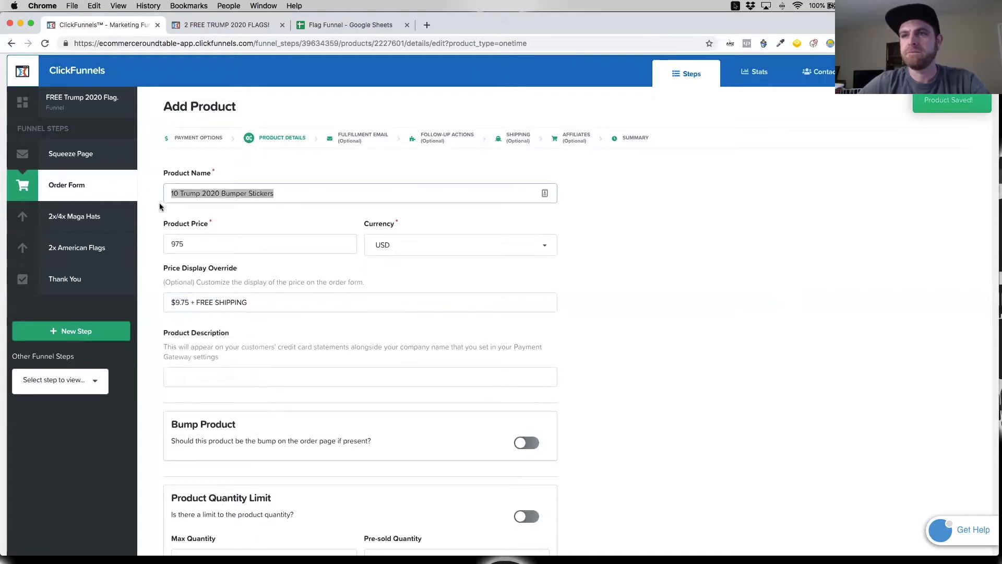
click(216, 378)
text(10 Trump 2020 Bumper S)
scroll(372, 374, down, 2)
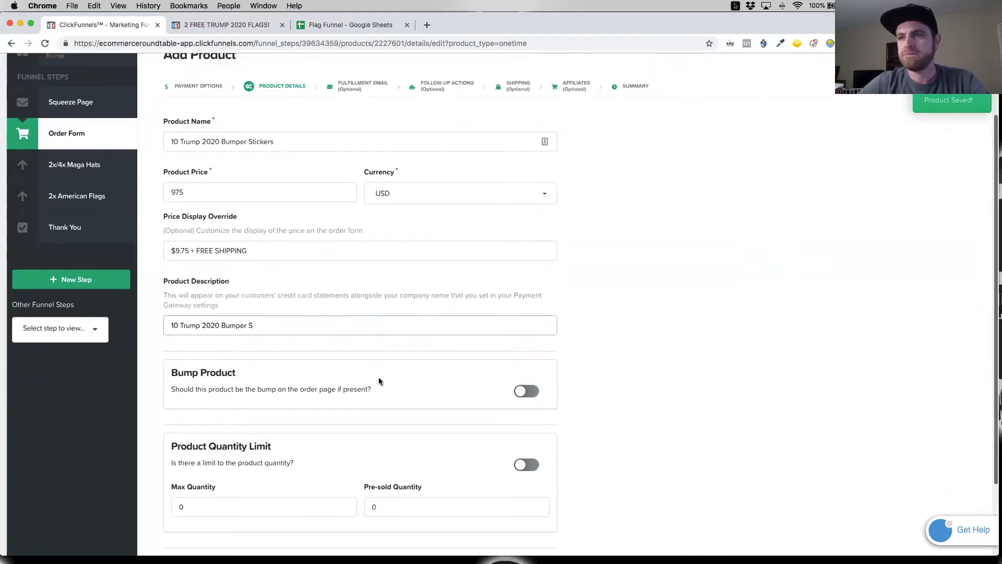
click(527, 392)
scroll(358, 383, down, 2)
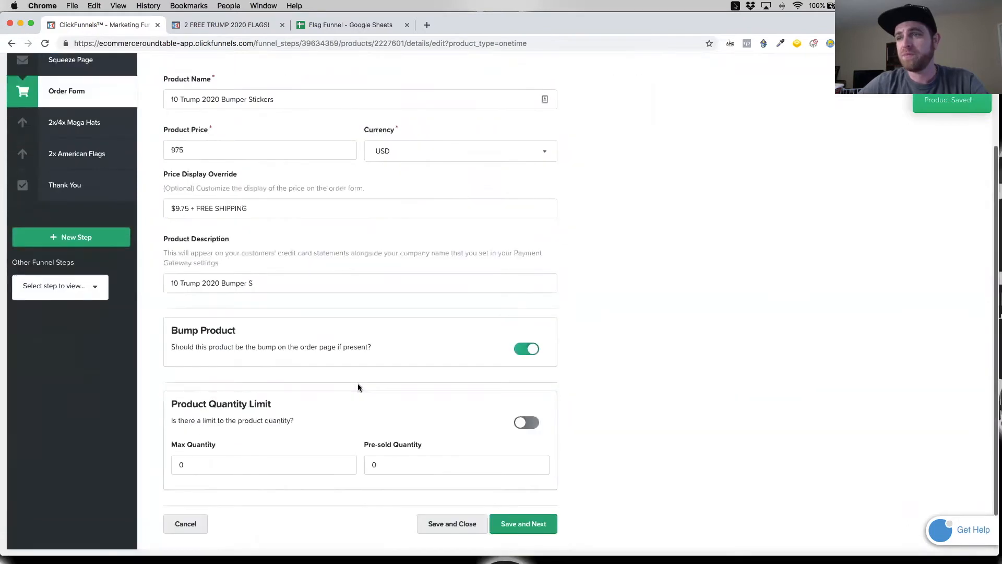
Step: Change the price display override to "10 Bumper Stickers $9.75 + FREE SHIPPING"
scroll(169, 230, up, 4)
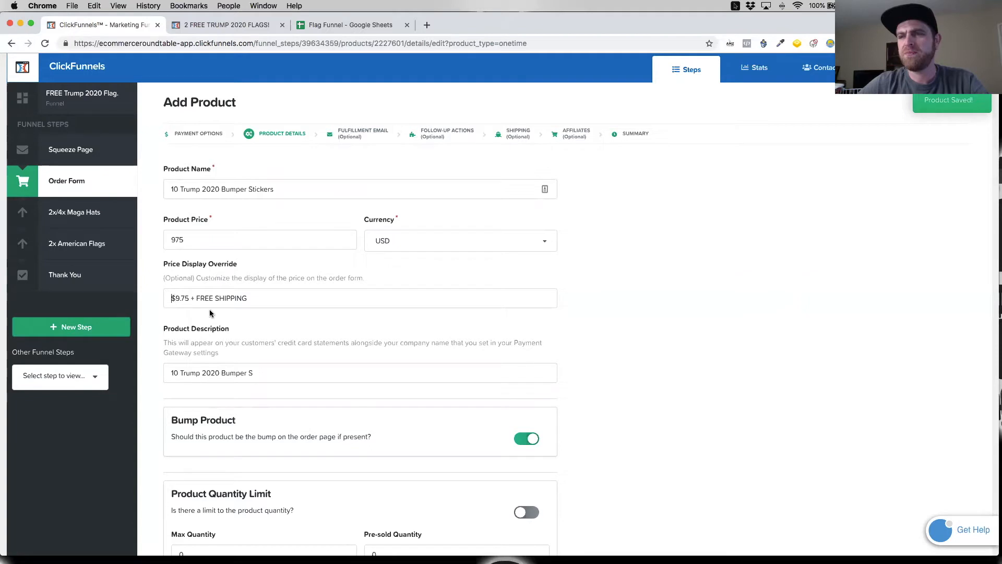
text(10)
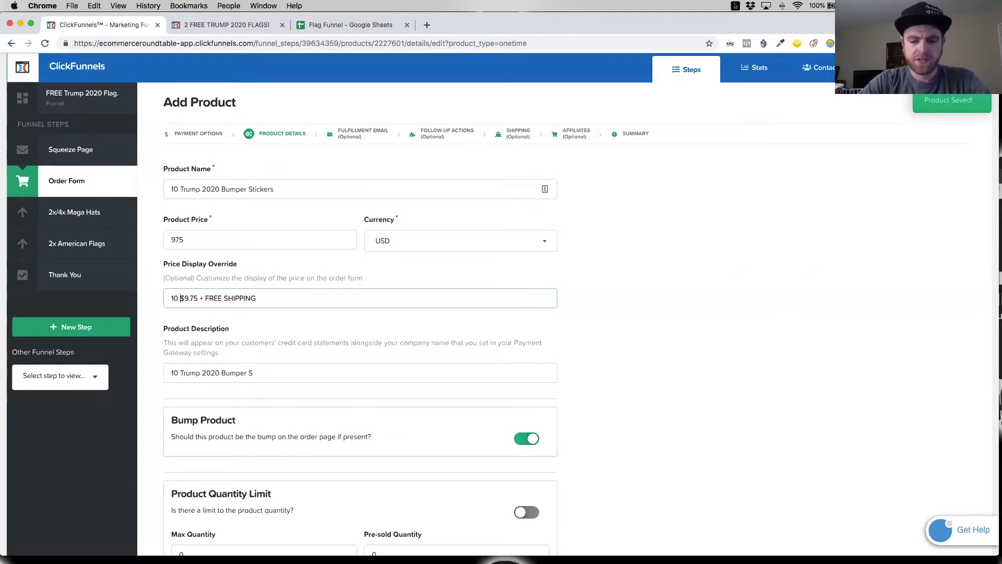
key(super+v)
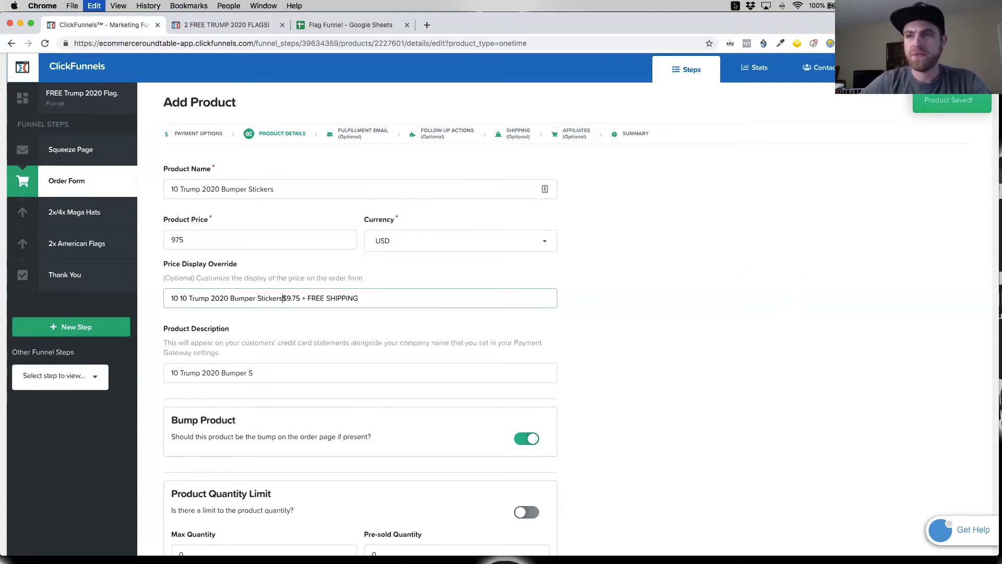
drag(227, 298, 178, 298)
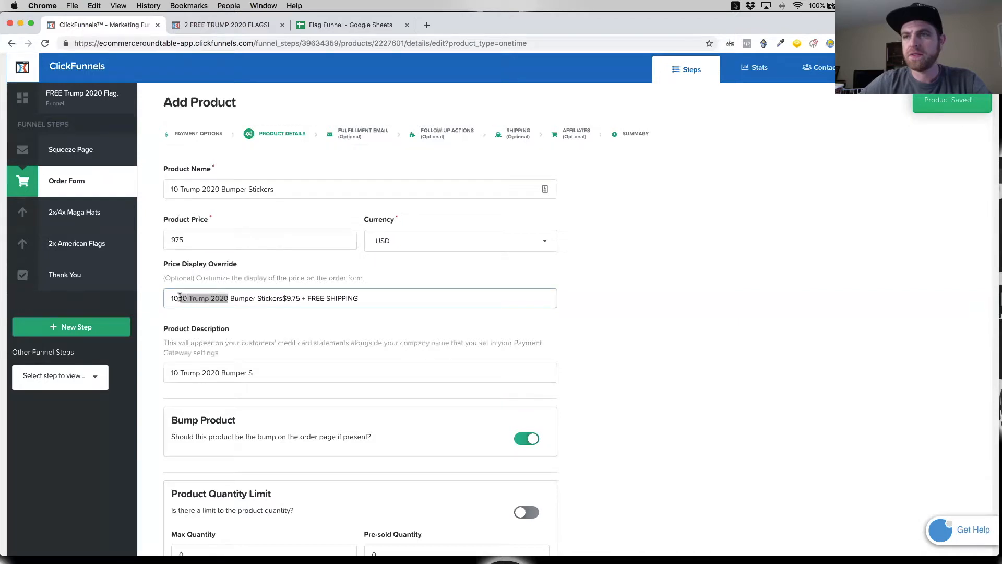
key(BackSpace)
key(BackSpace)
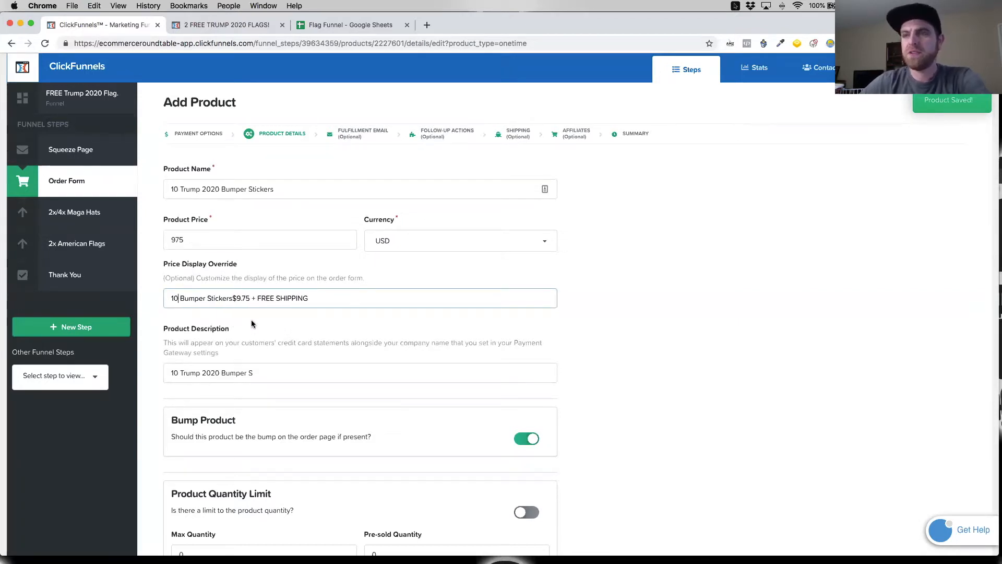
click(233, 298)
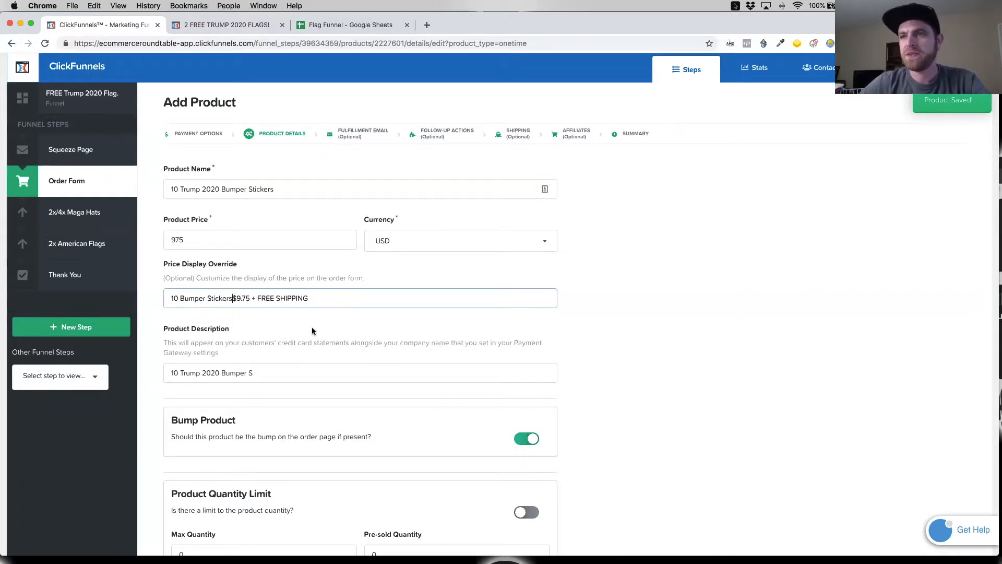
Step: Save the product details, disable the fulfillment email, and save and close the product with no follow-up action
scroll(663, 390, down, 3)
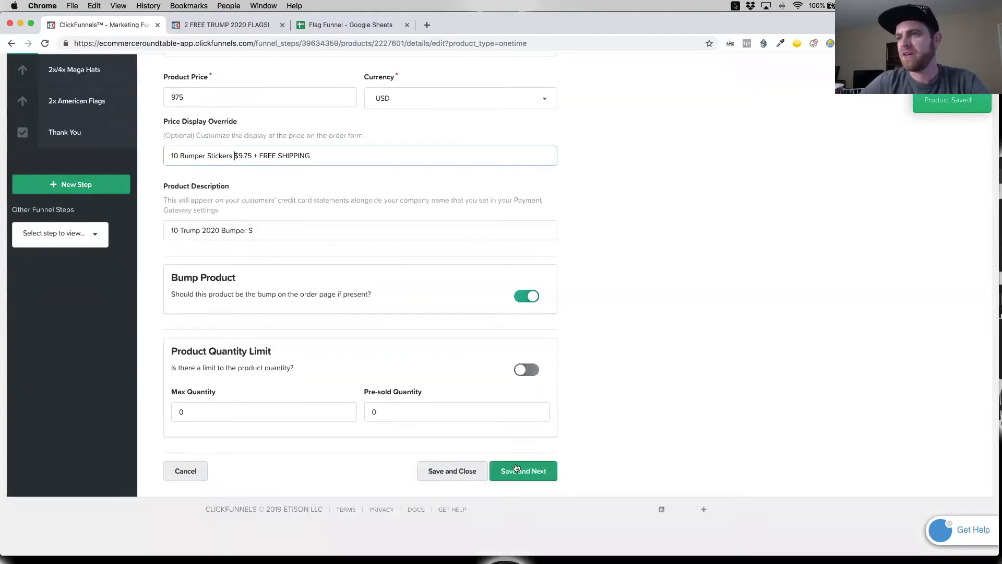
click(503, 475)
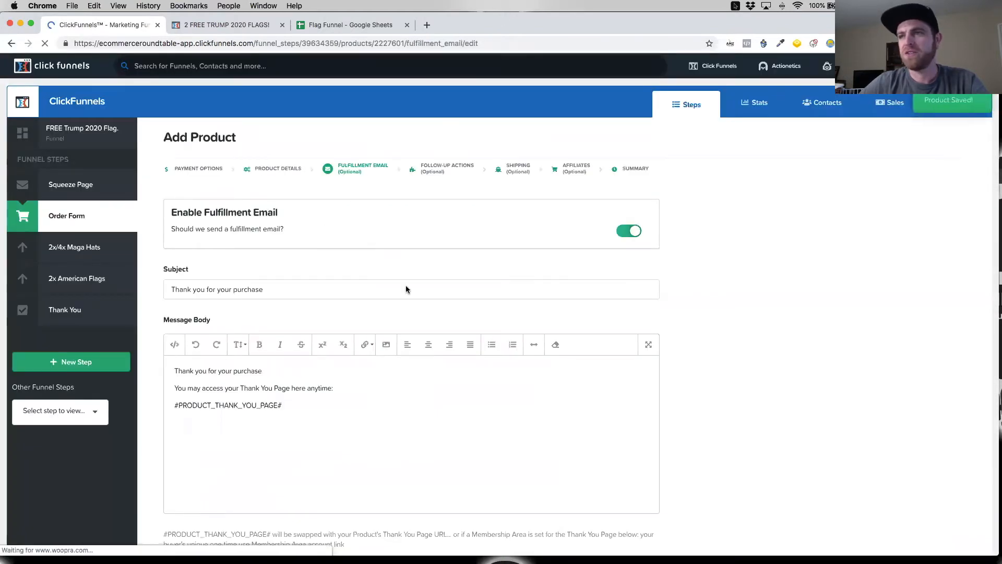
click(629, 230)
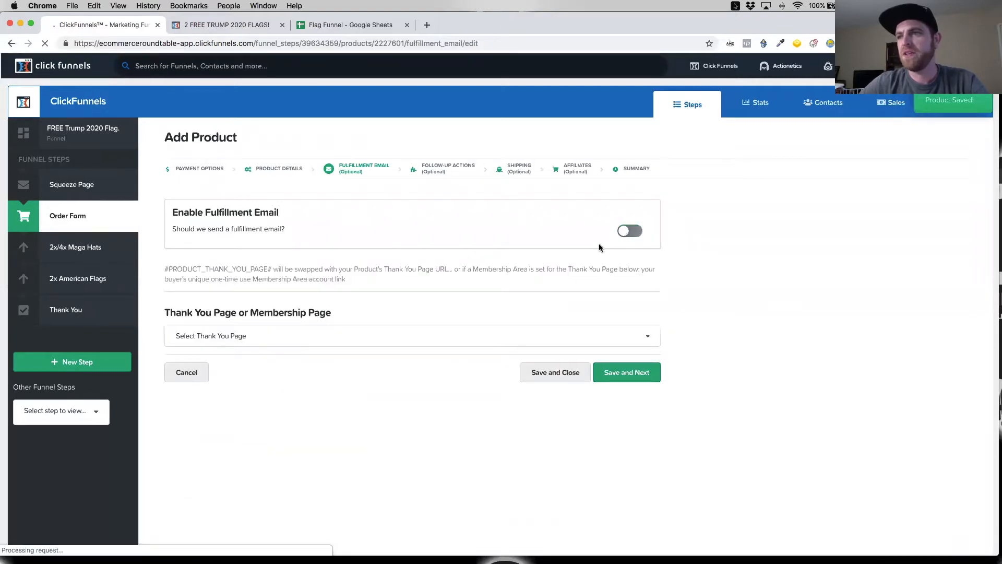
click(630, 381)
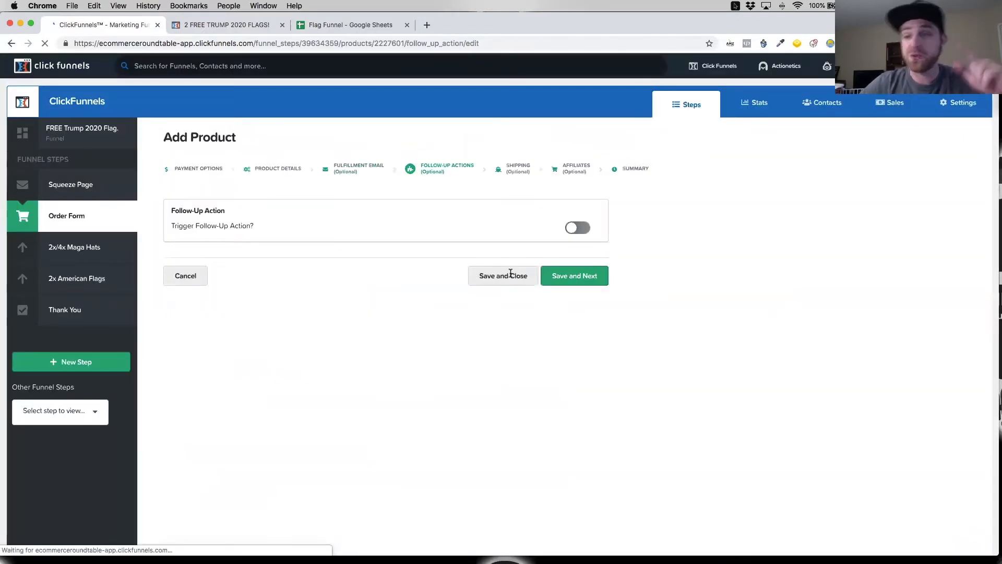
click(514, 281)
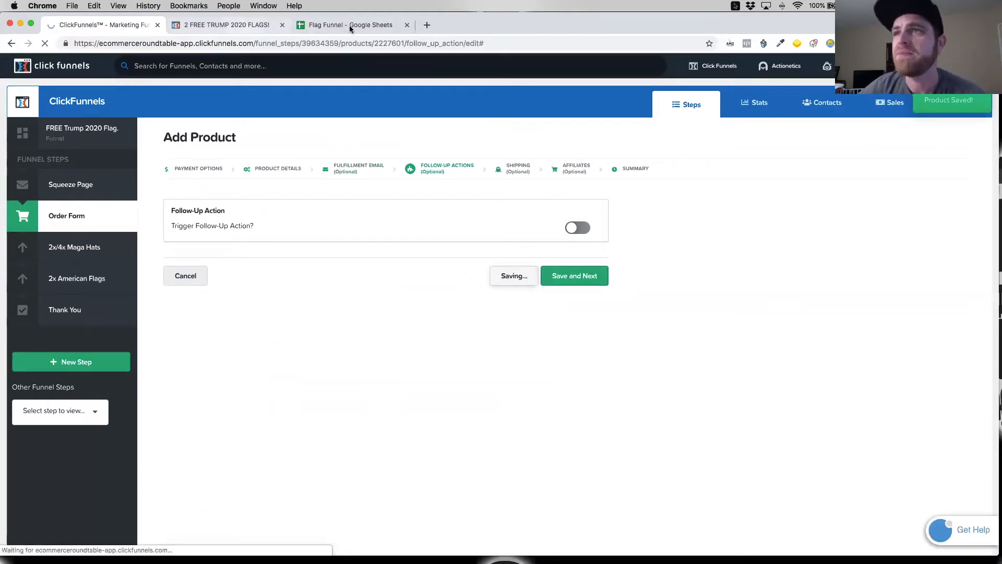
Step: Close the previous order form page and switch to the Flag Funnel sheet
click(249, 25)
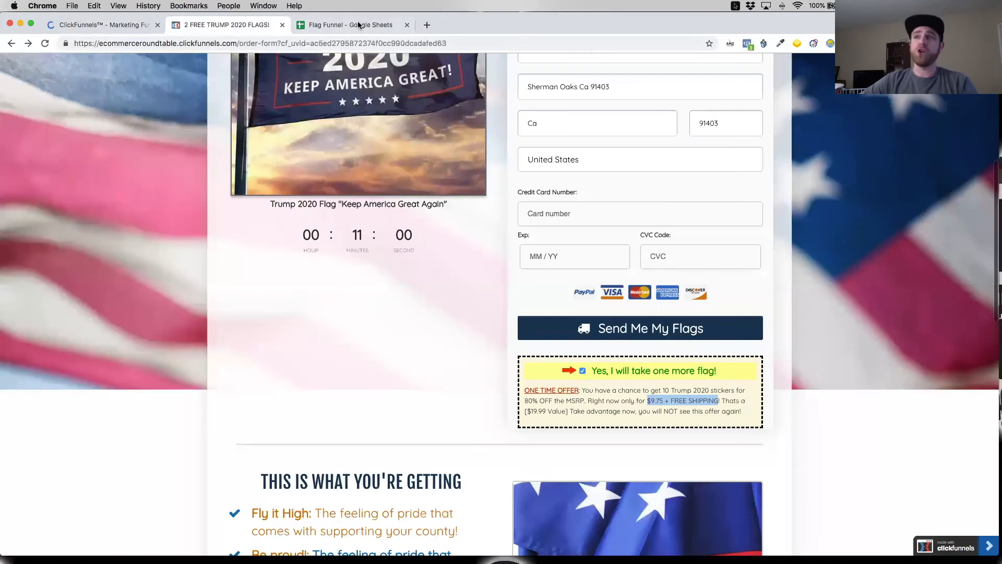
click(281, 26)
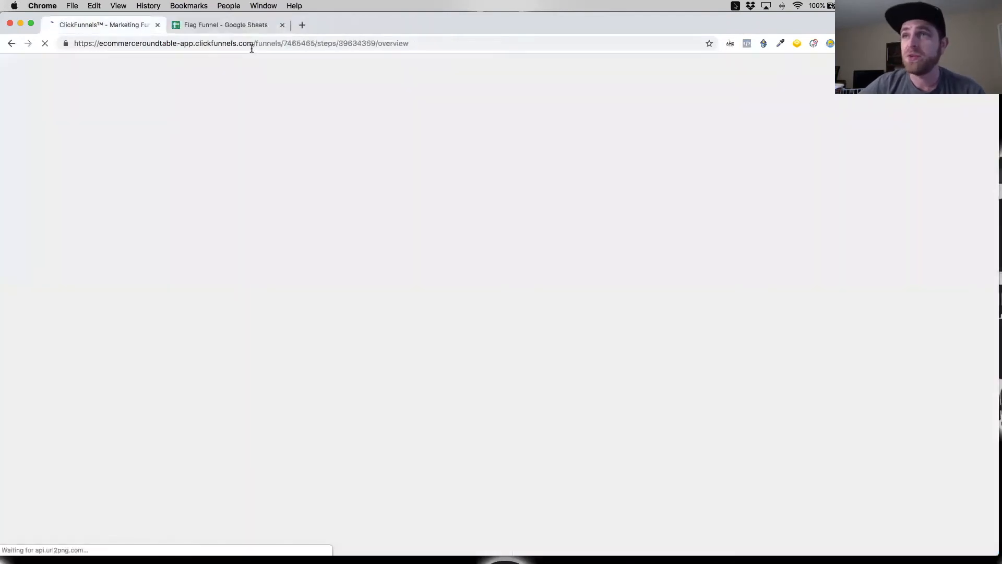
click(232, 26)
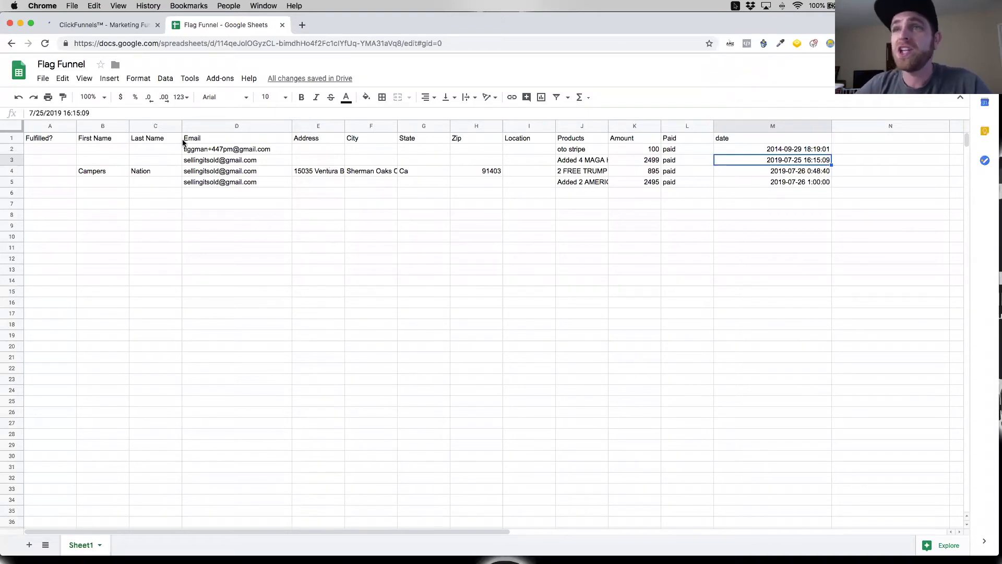
Step: Widen the First Name, Last Name, Address, City and Products columns so their contents fit
drag(128, 126, 161, 127)
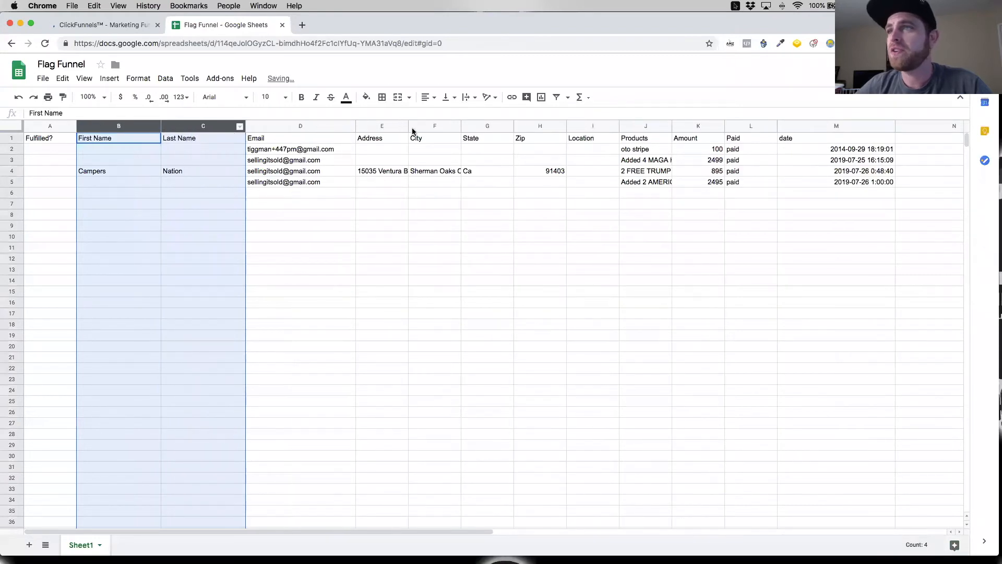
drag(408, 127, 553, 128)
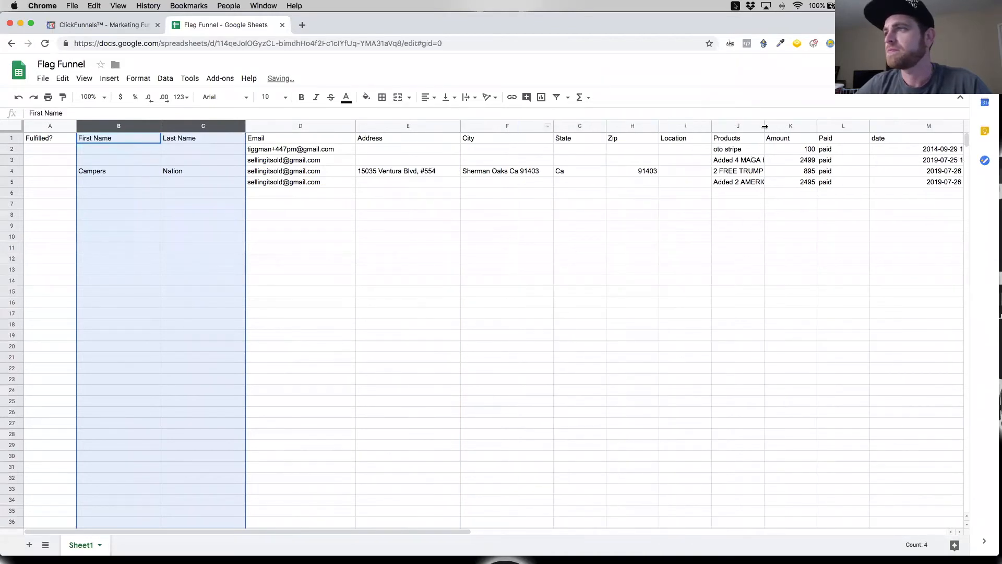
drag(827, 126, 855, 127)
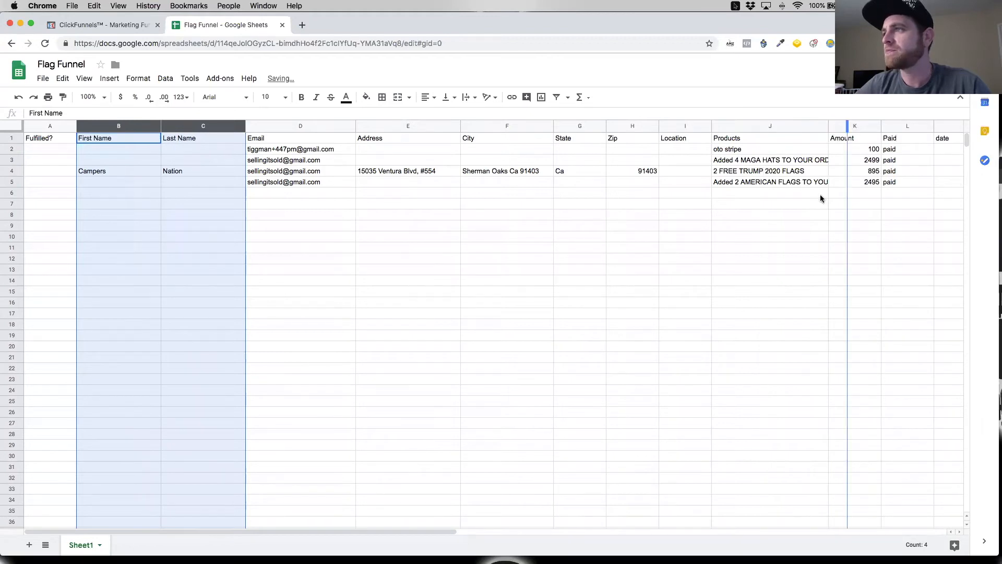
scroll(812, 193, right, 3)
scroll(638, 131, right, 2)
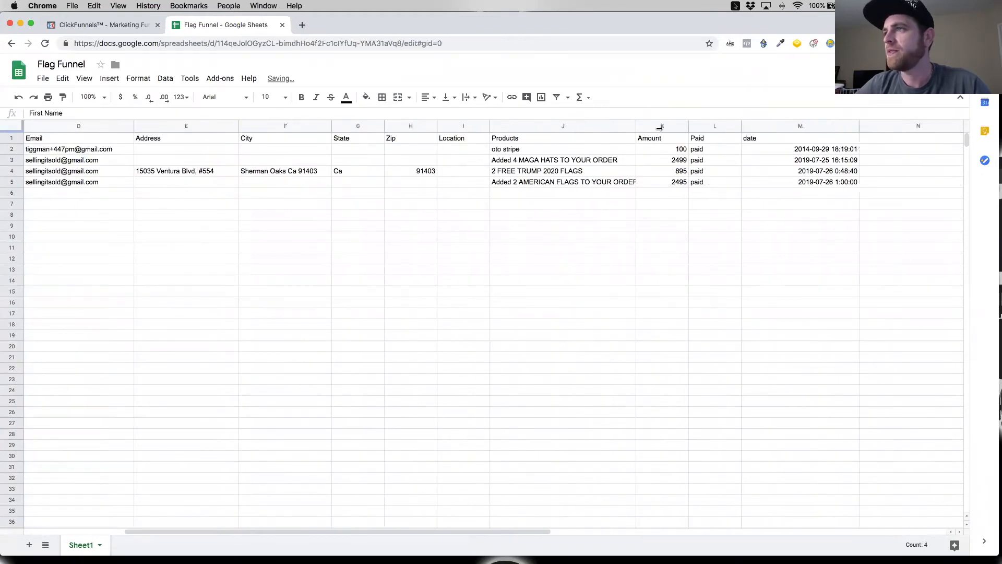
drag(617, 180, 660, 179)
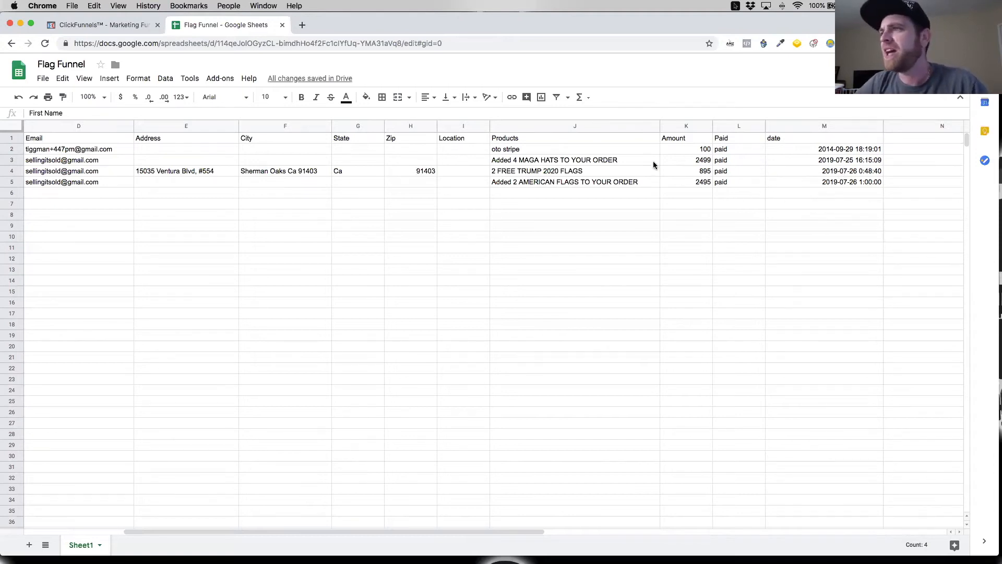
Step: Review the Amount entries of the MAGA hats and free flags orders alongside the rest of their rows
click(697, 161)
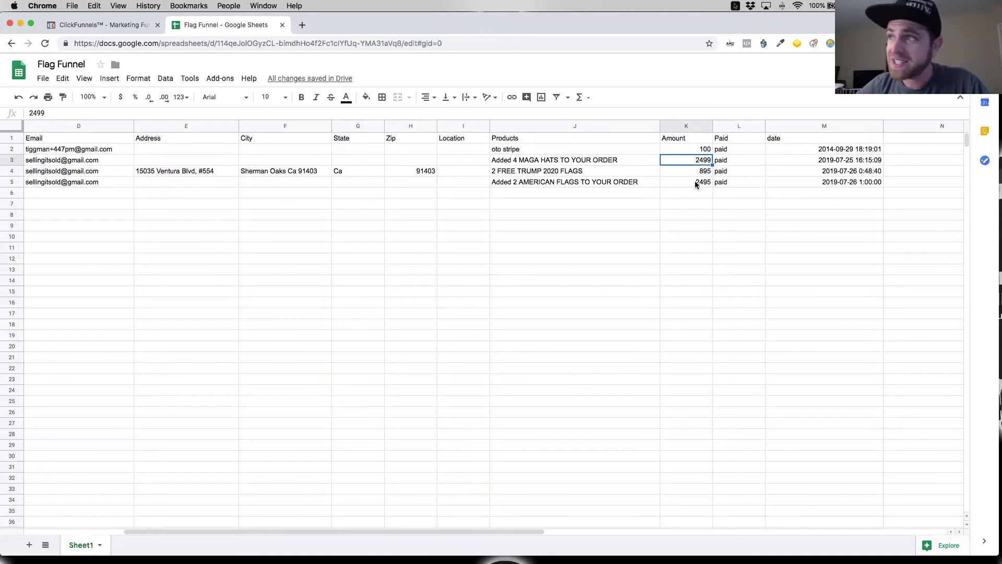
click(701, 173)
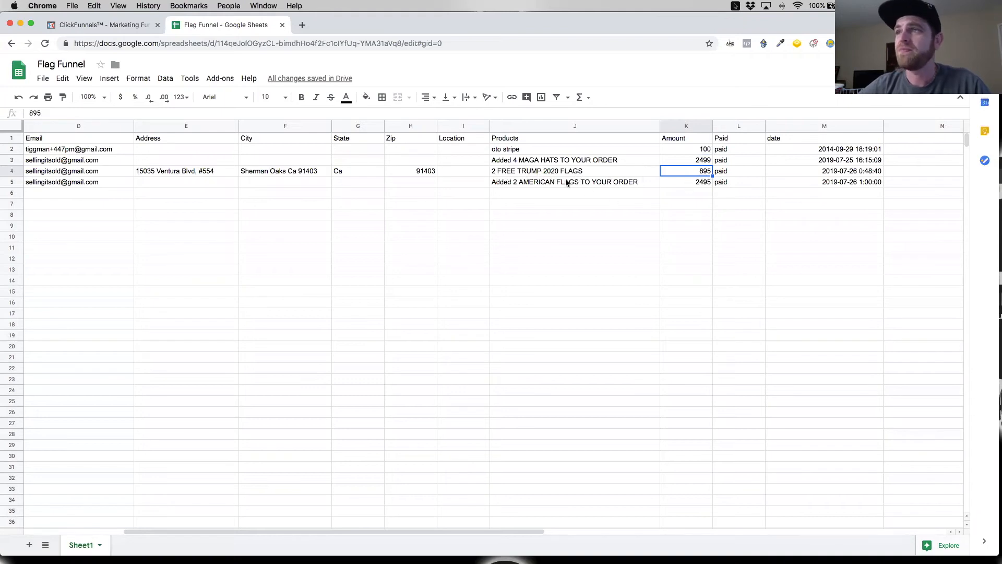
scroll(496, 175, left, 5)
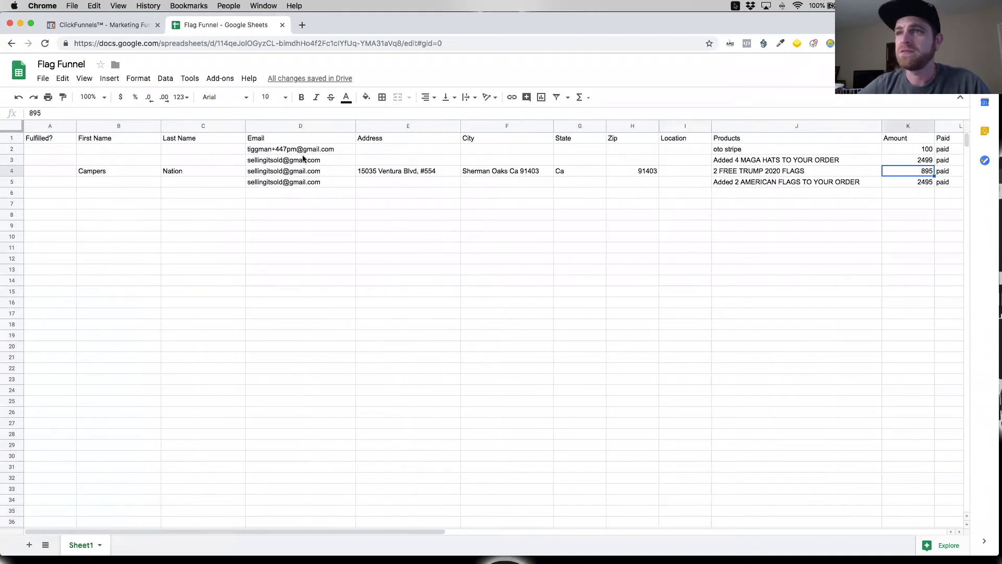
scroll(404, 176, right, 3)
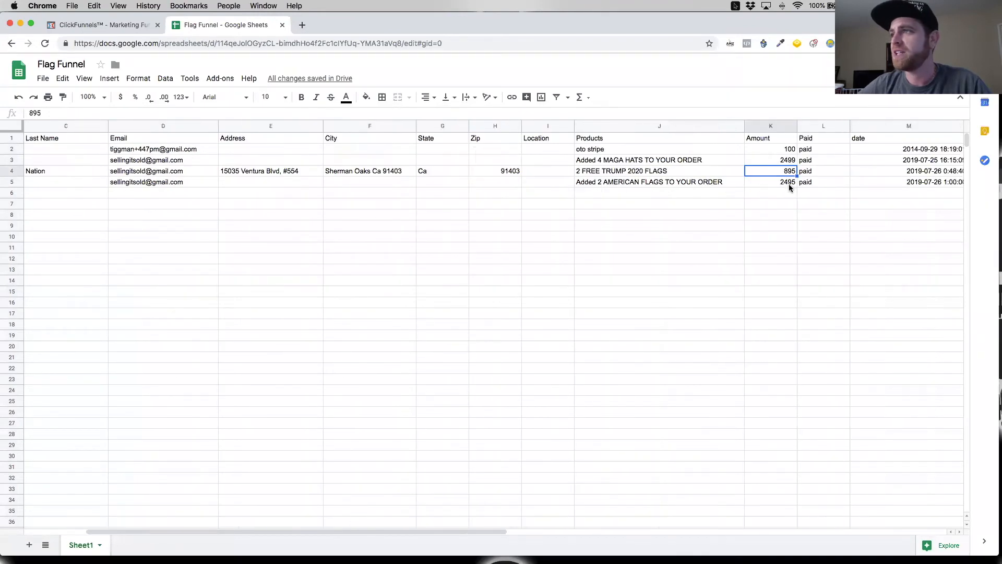
scroll(473, 219, left, 3)
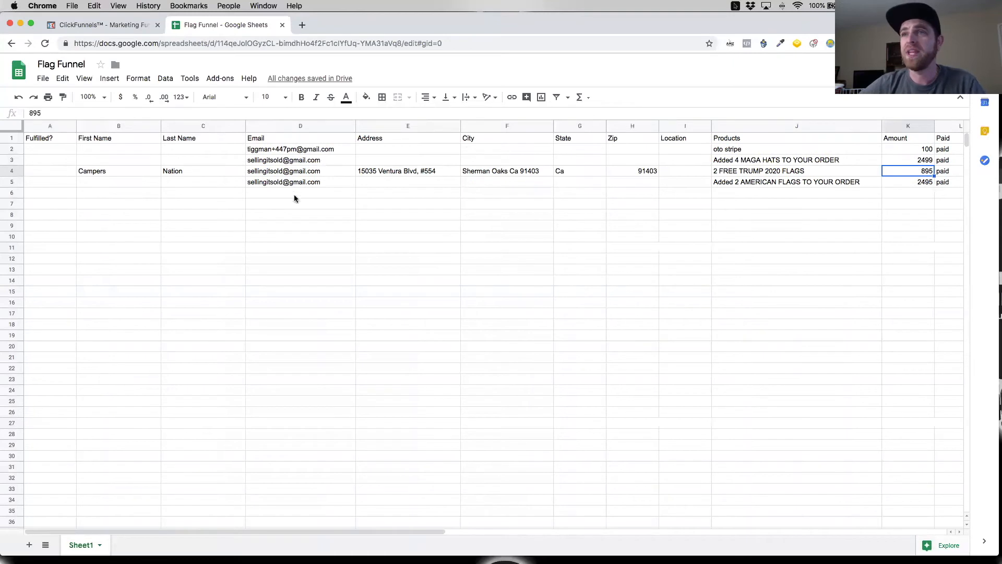
Step: Switch to ClickFunnels, open the funnel's live squeeze page and opt in with an email address
click(109, 25)
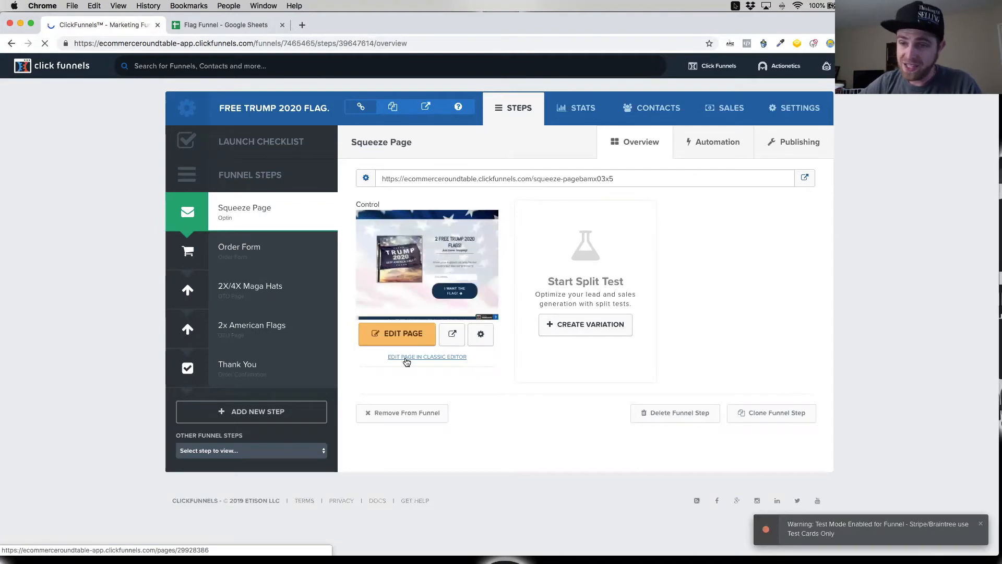
click(806, 179)
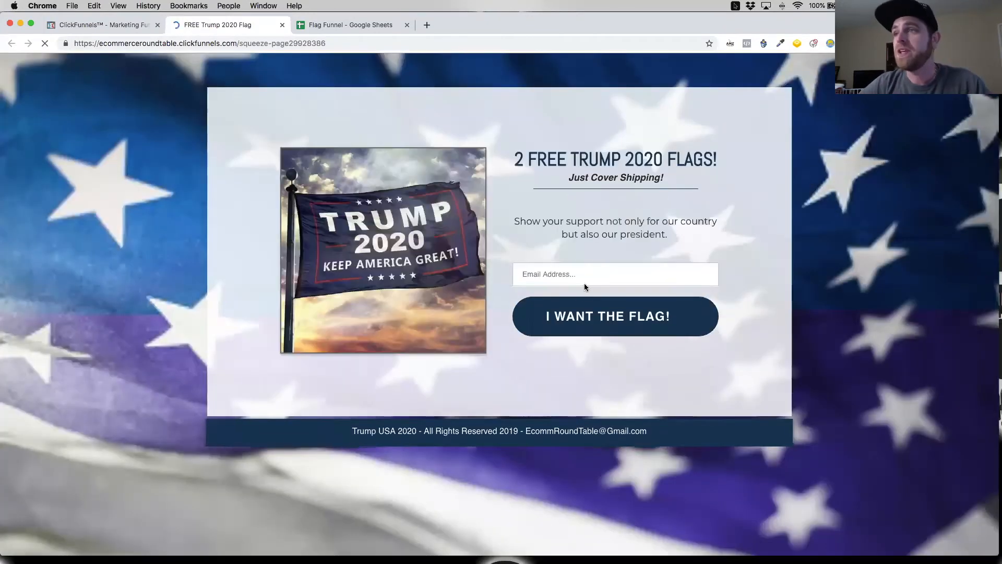
click(583, 277)
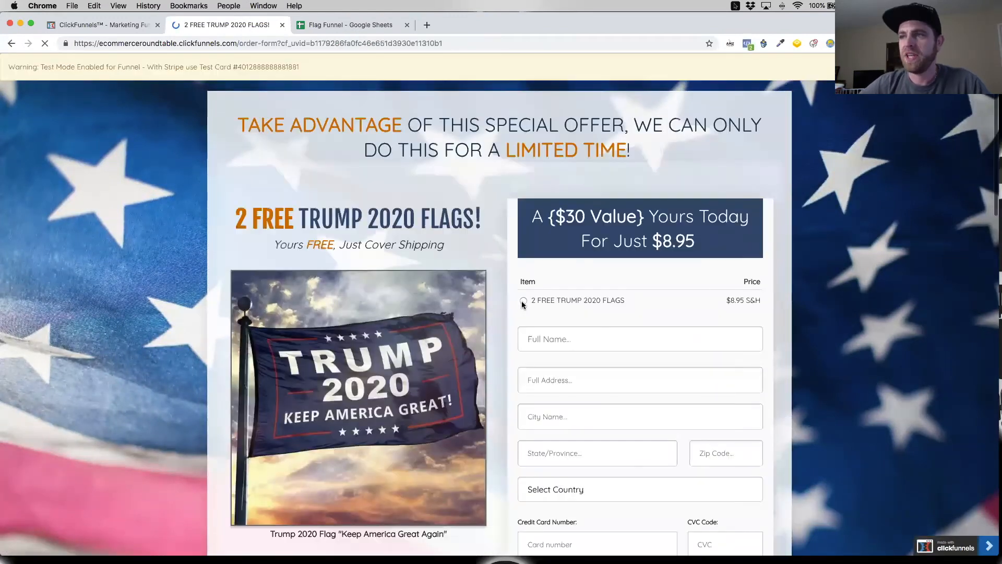
Step: Choose the 2 FREE TRUMP 2020 FLAGS item and copy the Stripe test card number from the test mode warning
click(524, 302)
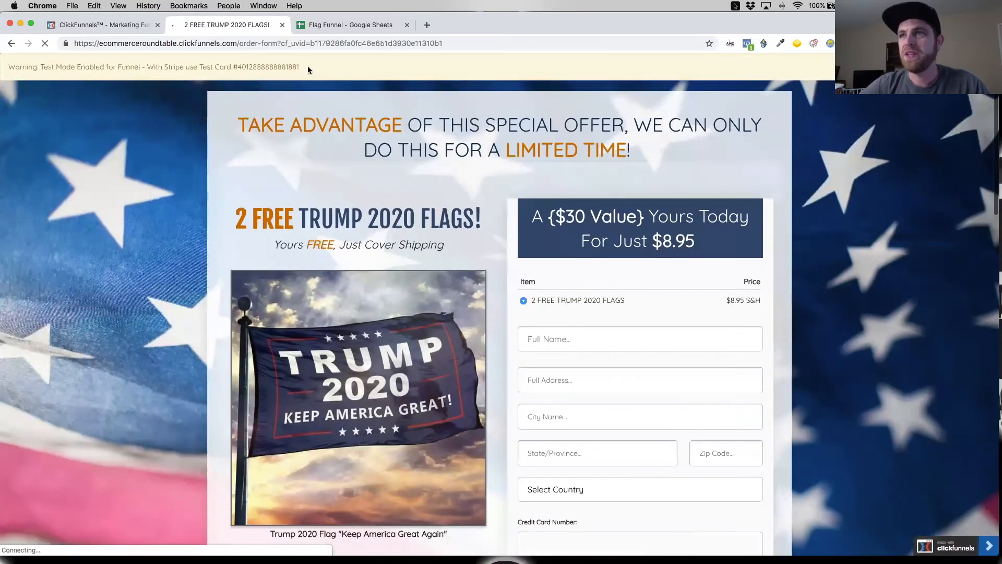
drag(308, 66, 235, 64)
key(super+c)
Step: Fill in the customer's name and shipping address on the order form, replacing the street number and city with made-up values
scroll(581, 317, down, 3)
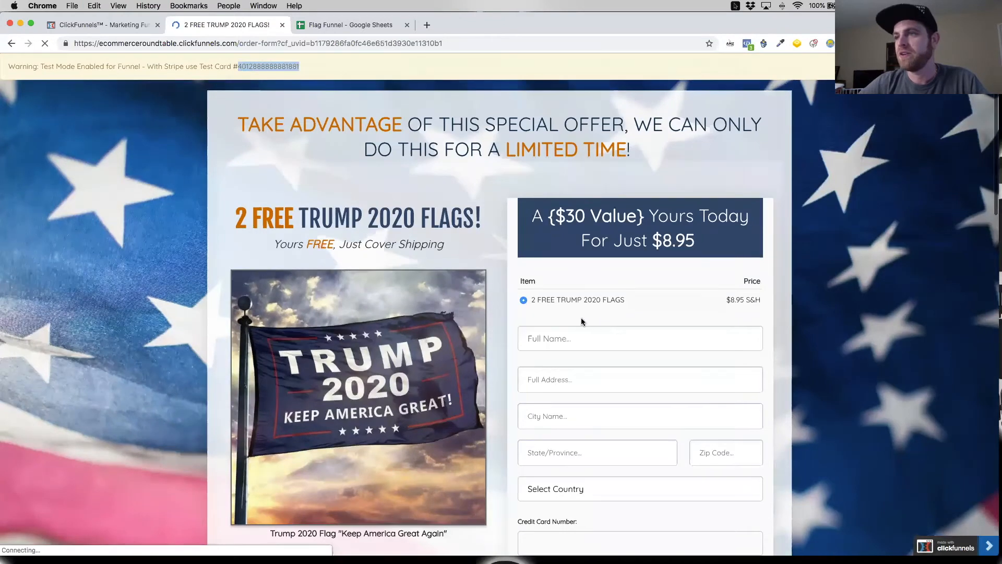
click(553, 256)
click(583, 371)
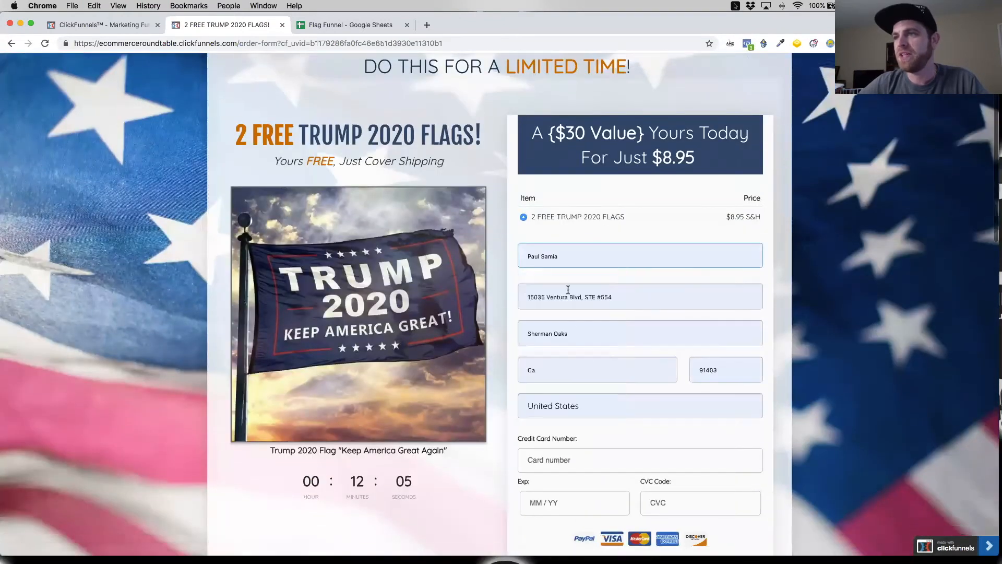
drag(636, 299, 514, 294)
scroll(521, 301, down, 1)
scroll(547, 288, up, 1)
scroll(515, 294, down, 1)
text(232324)
drag(585, 317, 543, 318)
text(2323)
key(BackSpace)
key(BackSpace)
key(BackSpace)
key(BackSpace)
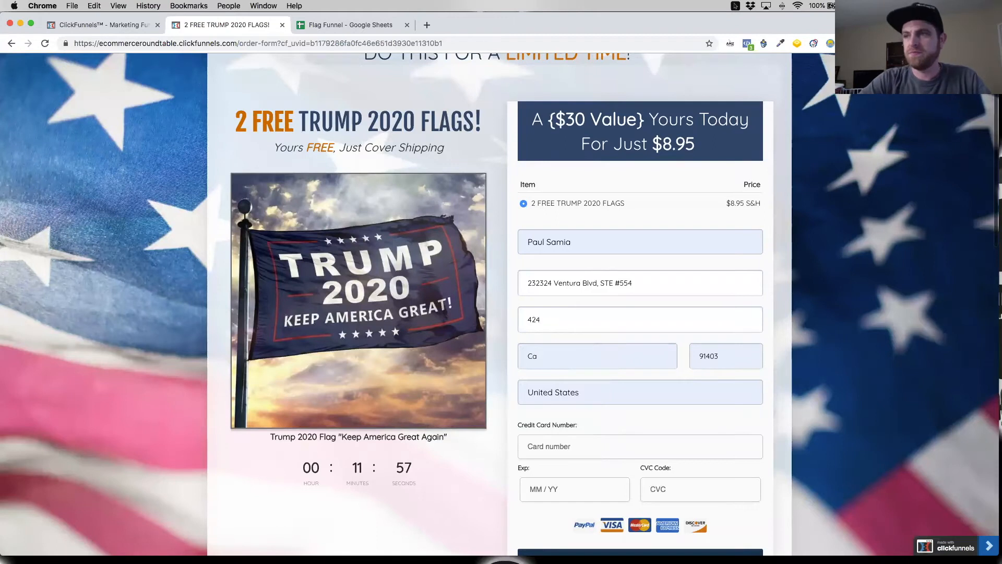
text(bedrock)
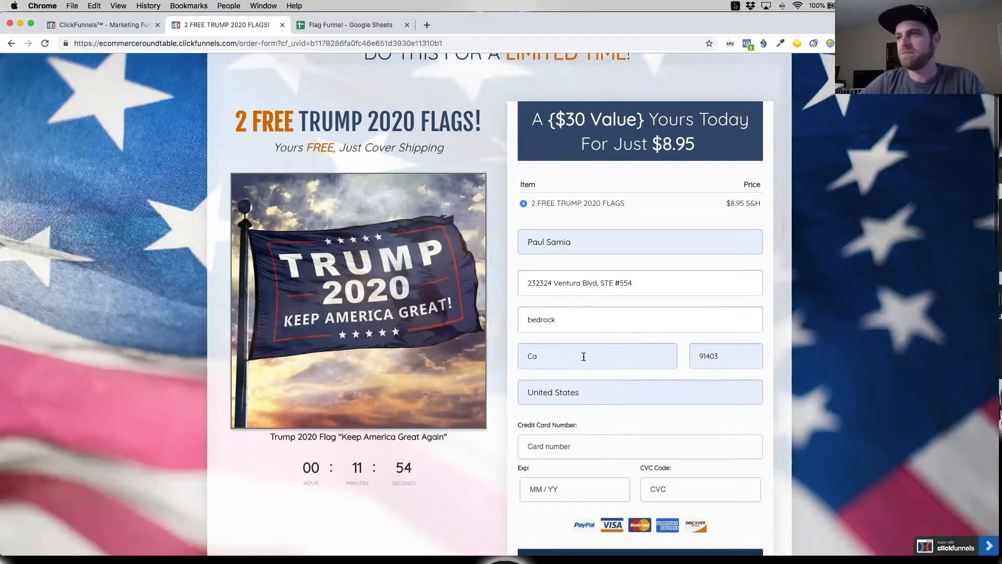
Step: Paste the test card number into the order form and enter the card's expiry date and CVC code
scroll(574, 368, down, 3)
click(567, 338)
key(super+v)
click(582, 379)
text(0131)
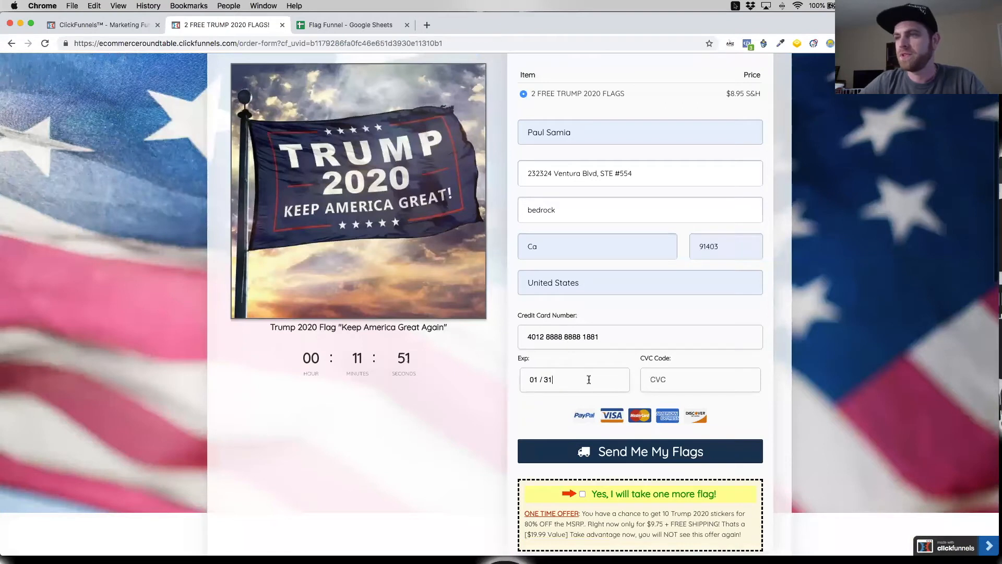
click(688, 382)
text(123)
Step: Accept the one-time offer of 10 Trump 2020 stickers and submit the flag order
scroll(657, 417, down, 2)
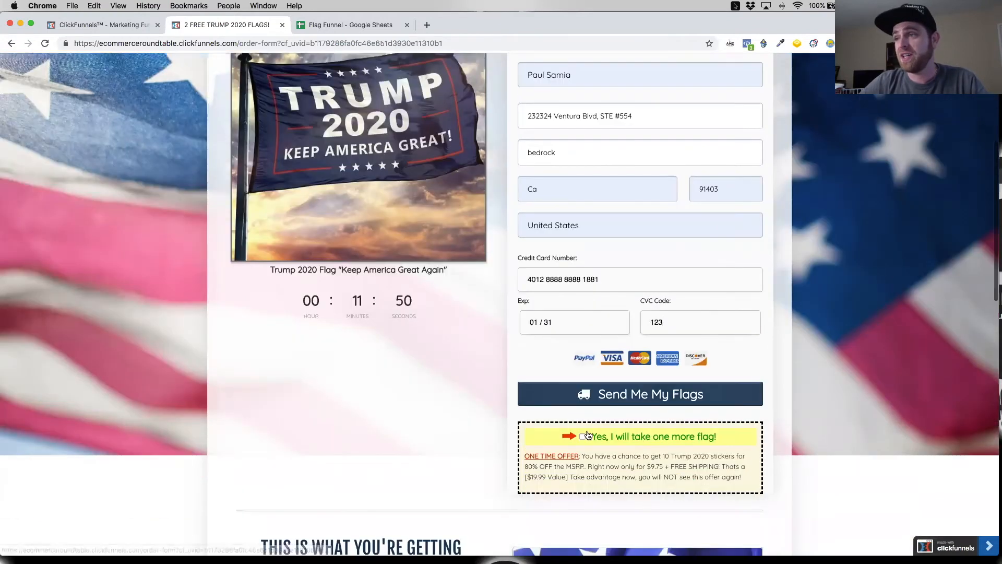
click(583, 434)
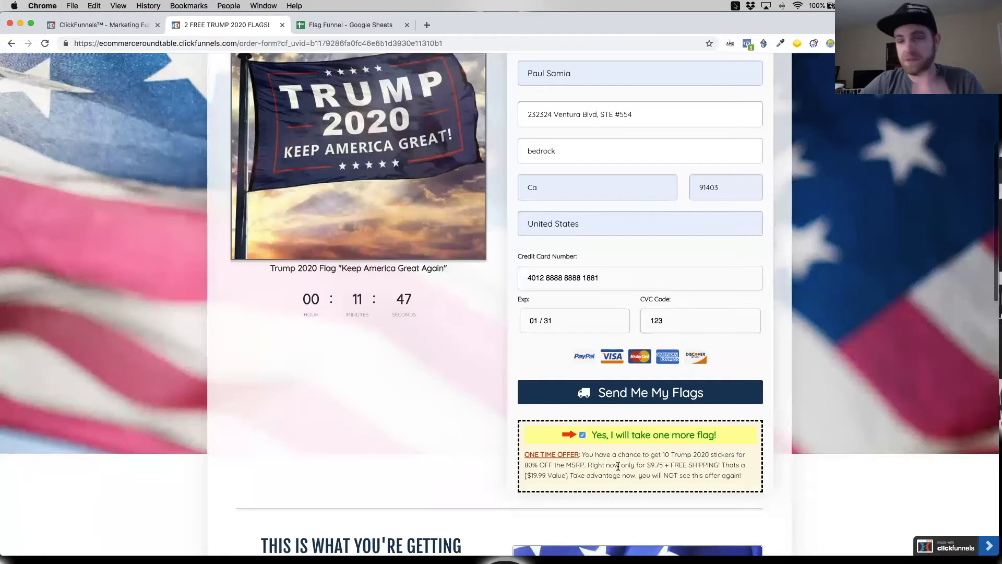
click(622, 405)
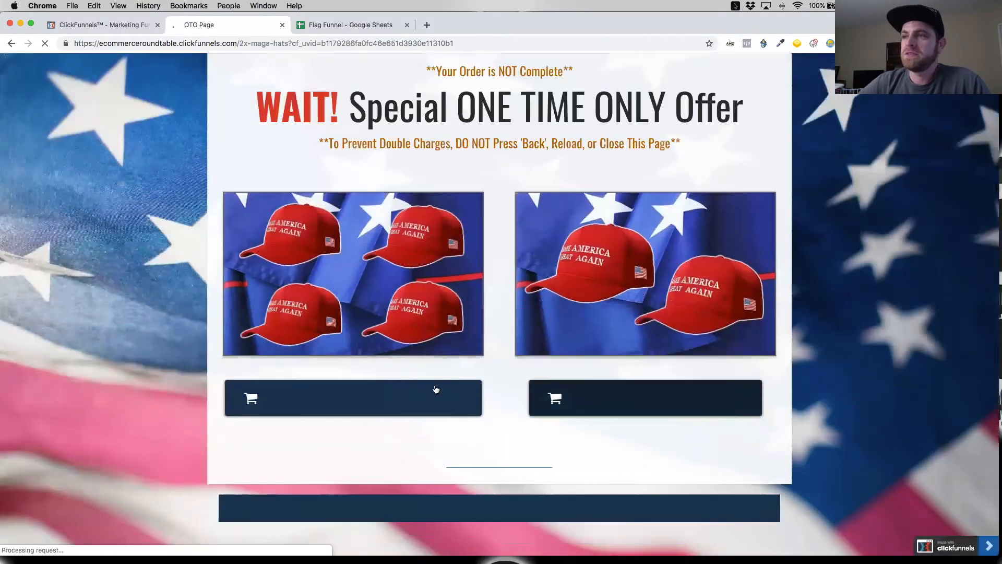
Step: Add the 2 MAGA hats upsell to the order and decline the 2 American flags offer
click(659, 404)
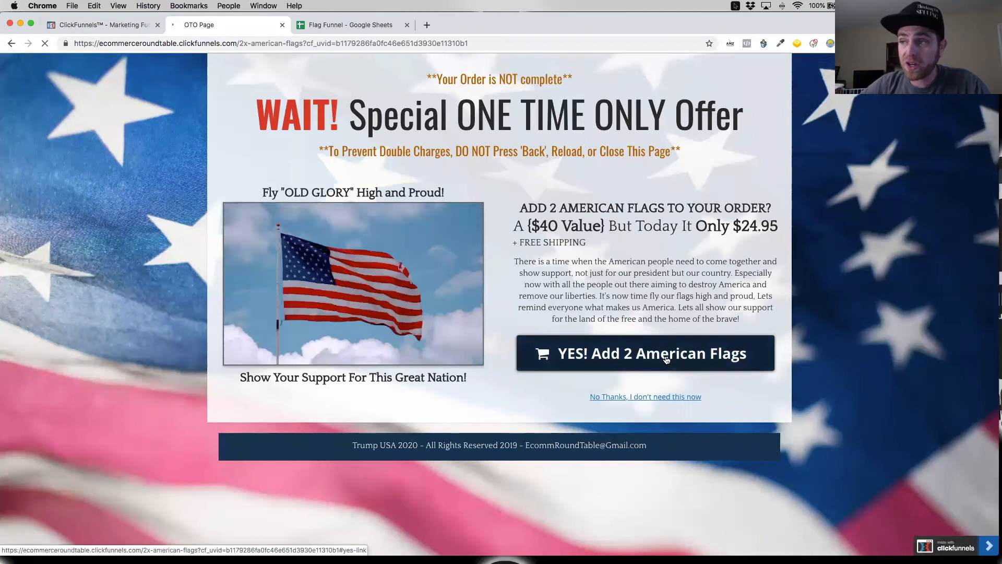
click(622, 397)
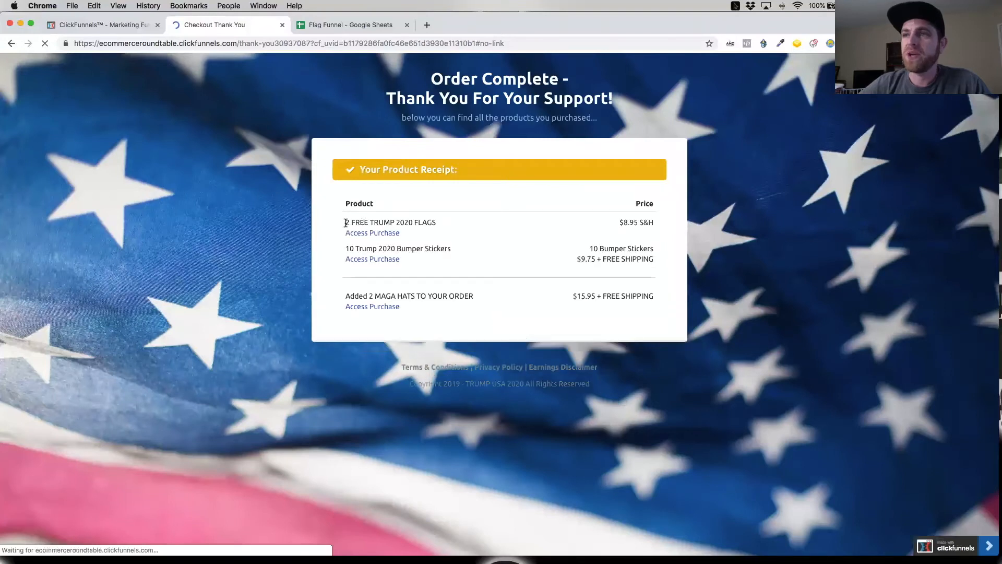
Step: Compare the products on the order receipt with the Flag Funnel sheet, and reload the sheet to check for new rows
drag(345, 223, 436, 223)
drag(345, 247, 474, 253)
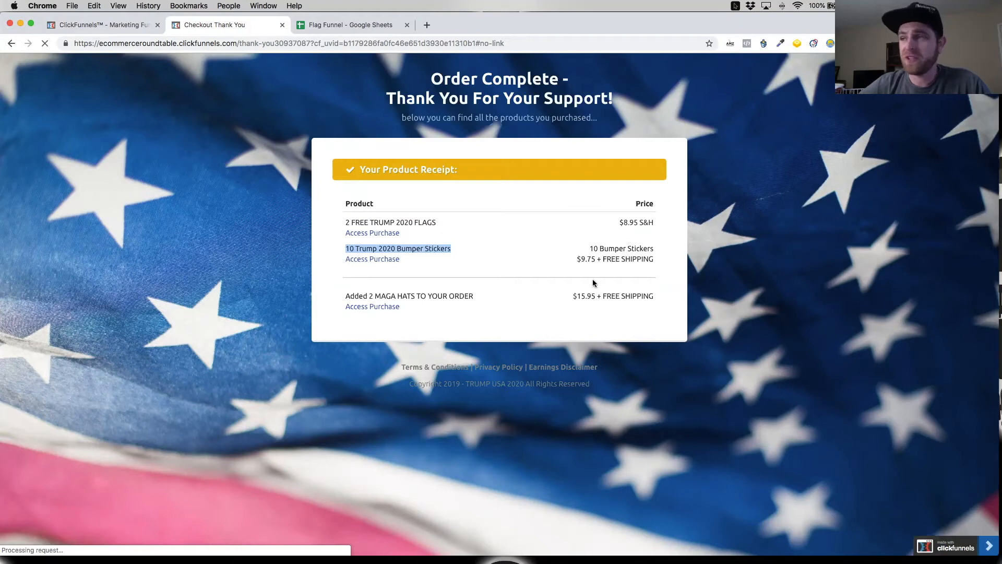
drag(346, 296, 483, 304)
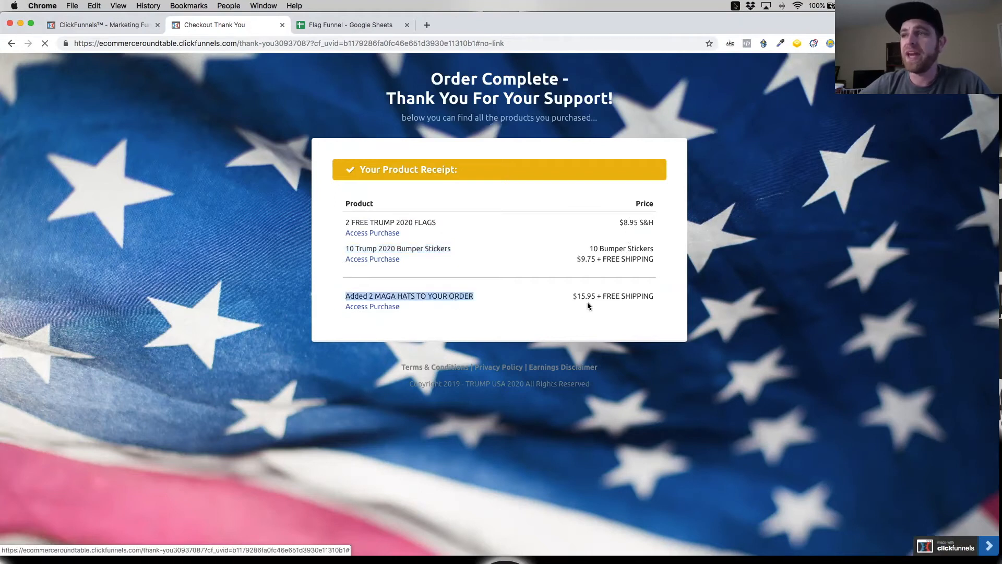
click(332, 26)
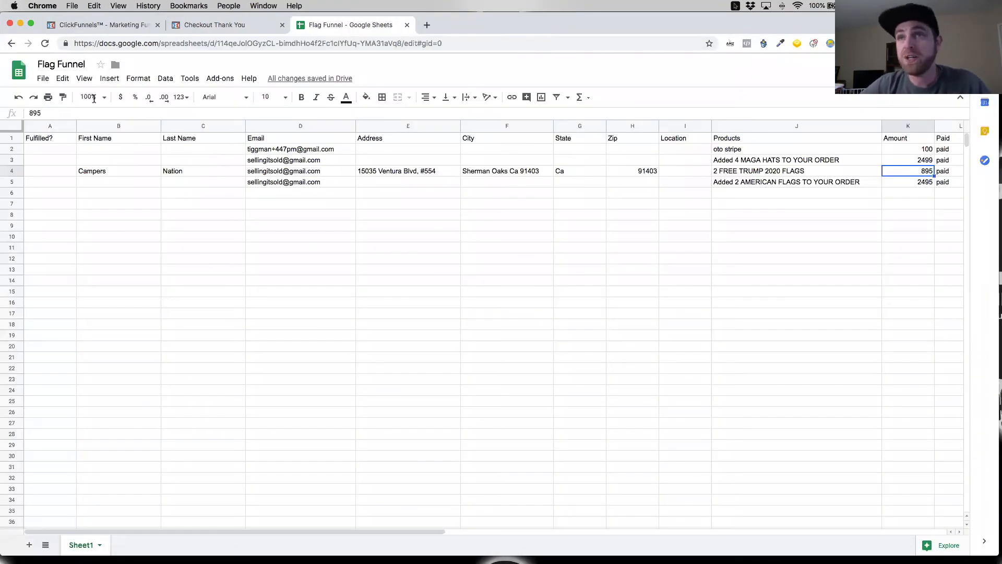
click(218, 26)
key(ctrl+Tab)
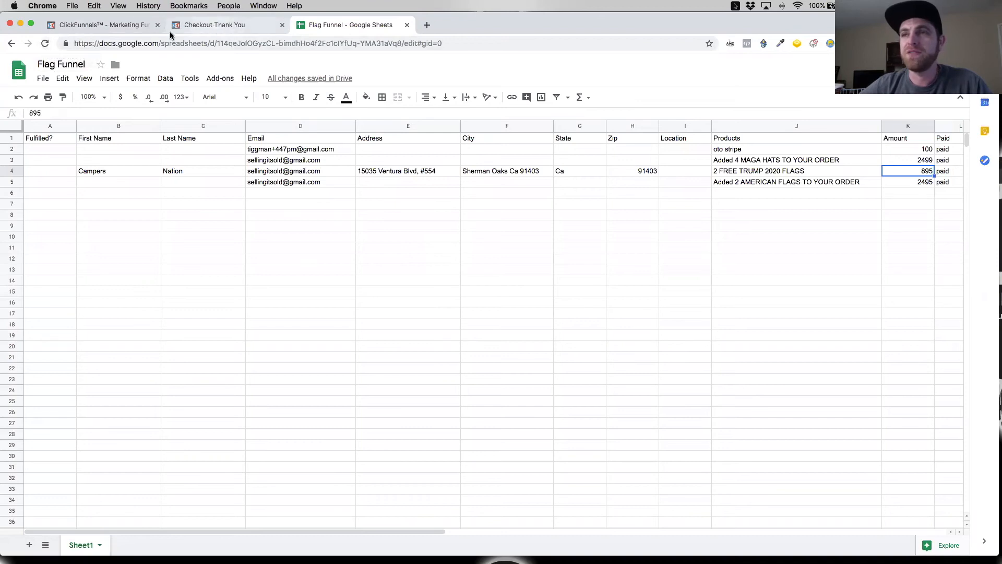
click(46, 44)
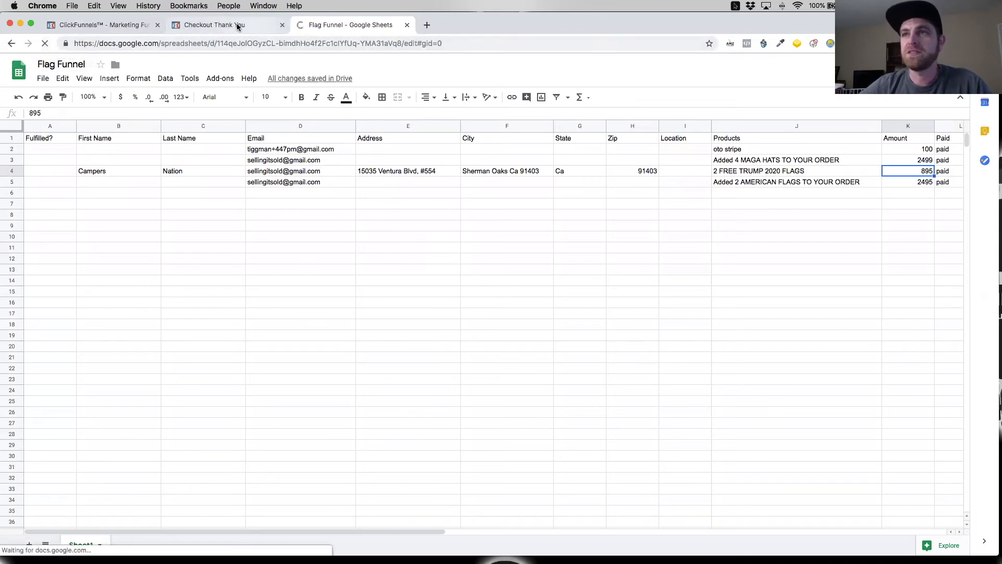
Step: Close the thank-you page and reopen the live squeeze page from the funnel's Squeeze Page step
click(225, 24)
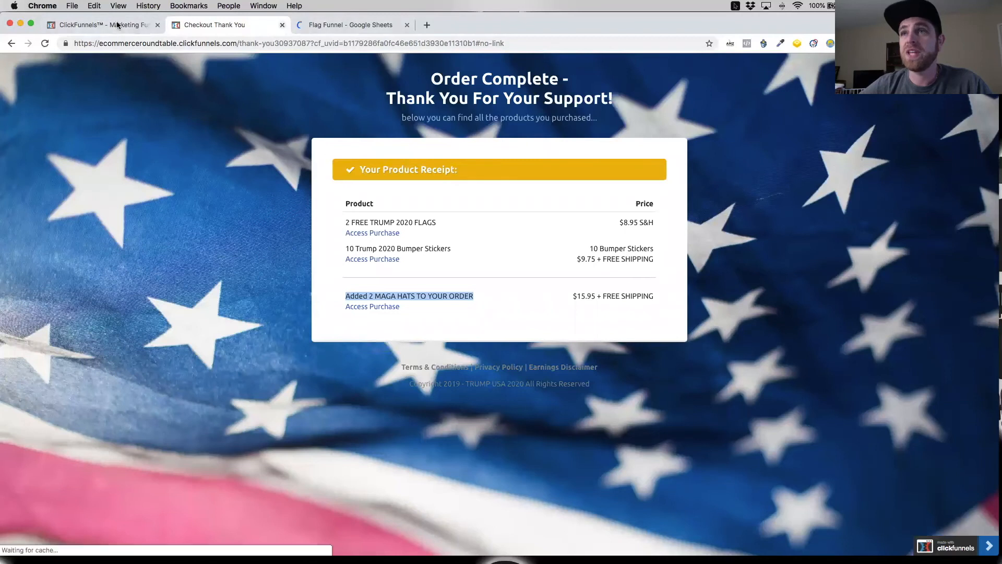
key(super+w)
key(ctrl+Tab)
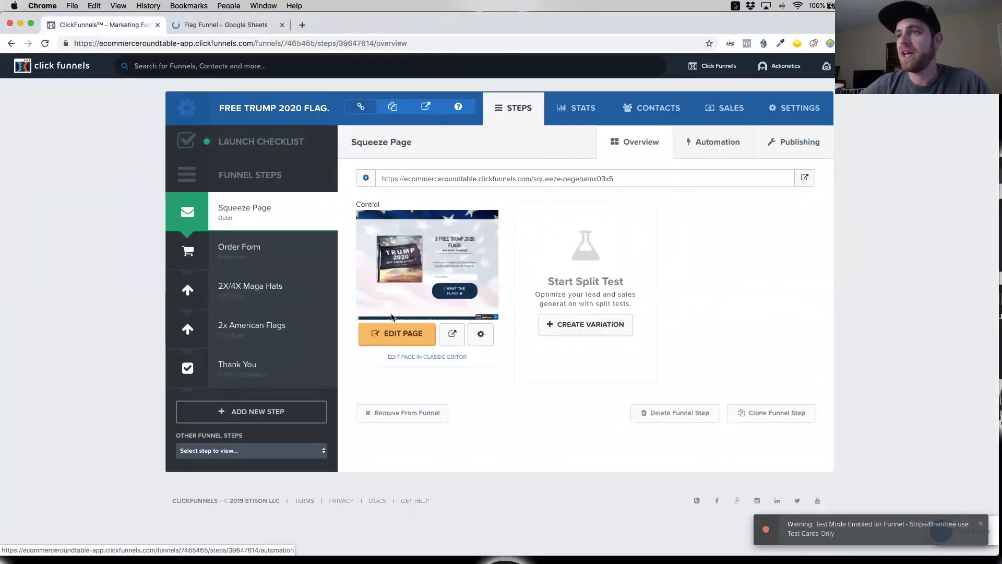
click(805, 178)
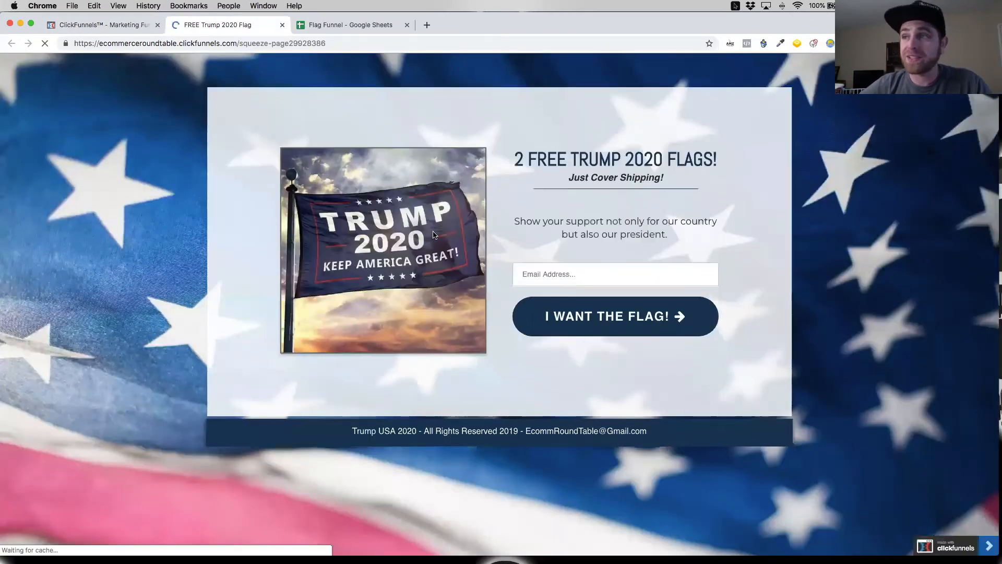
Step: Opt in for the 2 free Trump 2020 flags on the squeeze page with a saved customer e-mail address
click(566, 275)
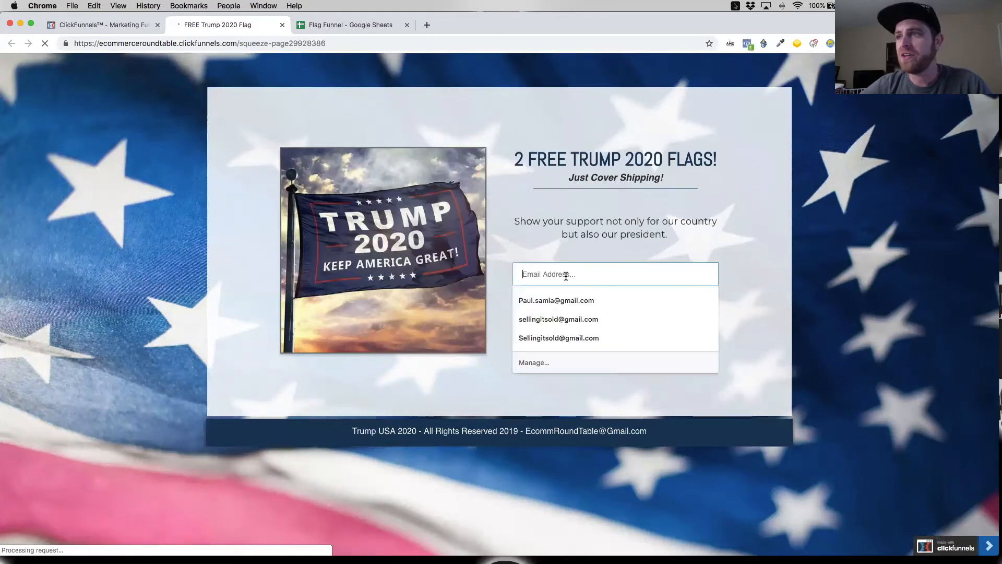
click(572, 338)
click(607, 317)
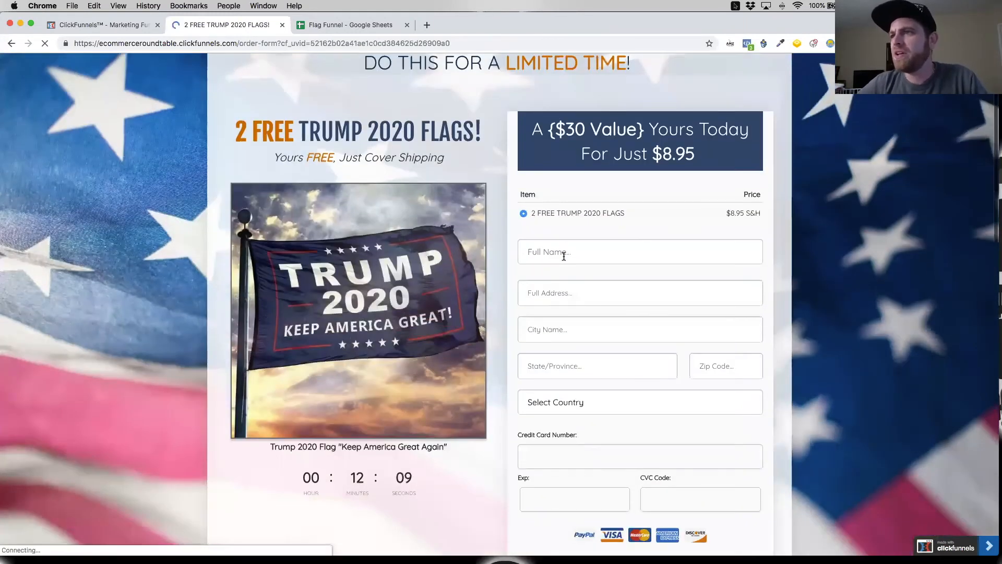
Step: Replace the autofilled customer name on the flag order form with a fictional full name
click(566, 253)
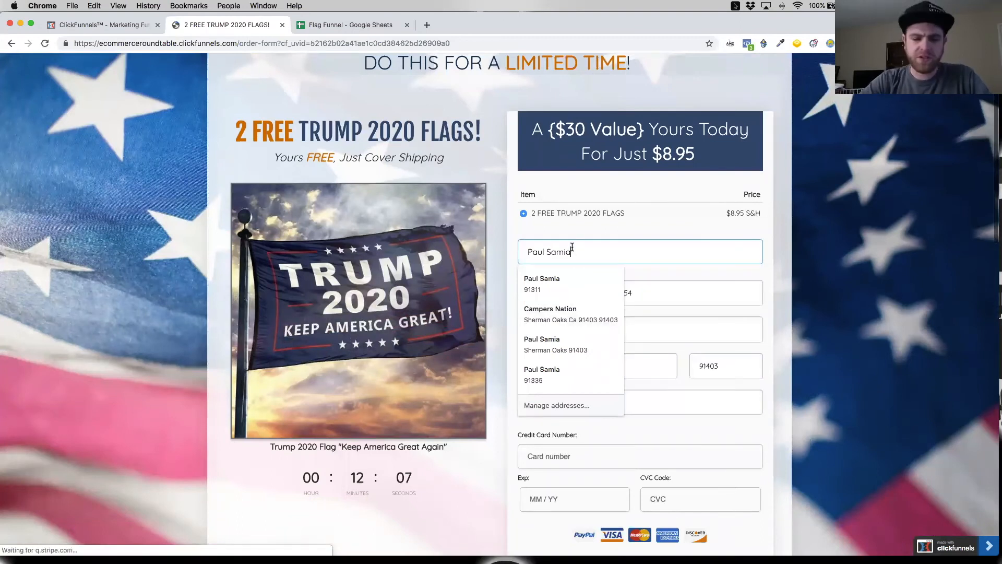
text(fe)
key(BackSpace)
key(BackSpace)
key(BackSpace)
key(BackSpace)
key(BackSpace)
key(BackSpace)
key(BackSpace)
key(BackSpace)
key(BackSpace)
key(BackSpace)
key(BackSpace)
key(BackSpace)
key(BackSpace)
key(BackSpace)
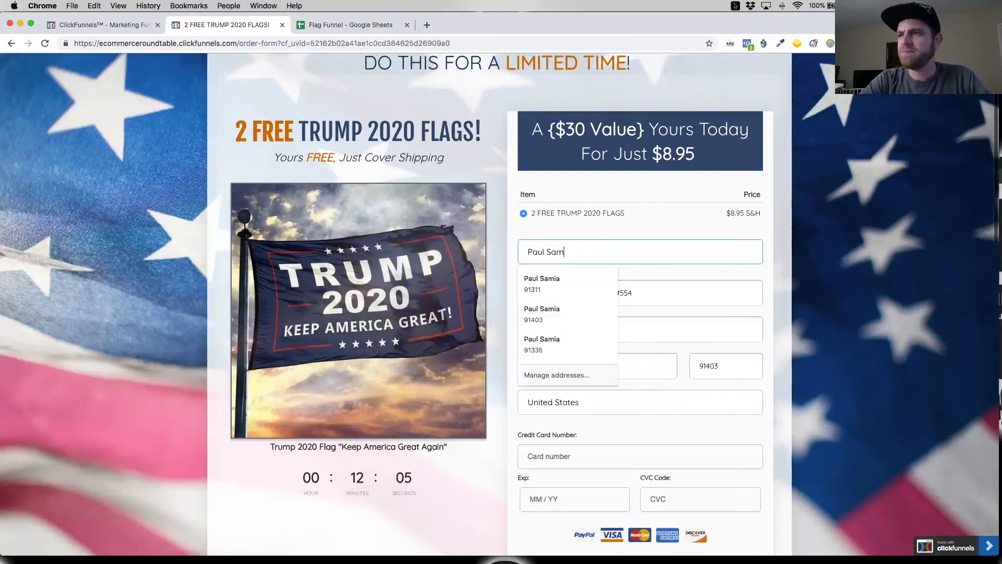
text(fred)
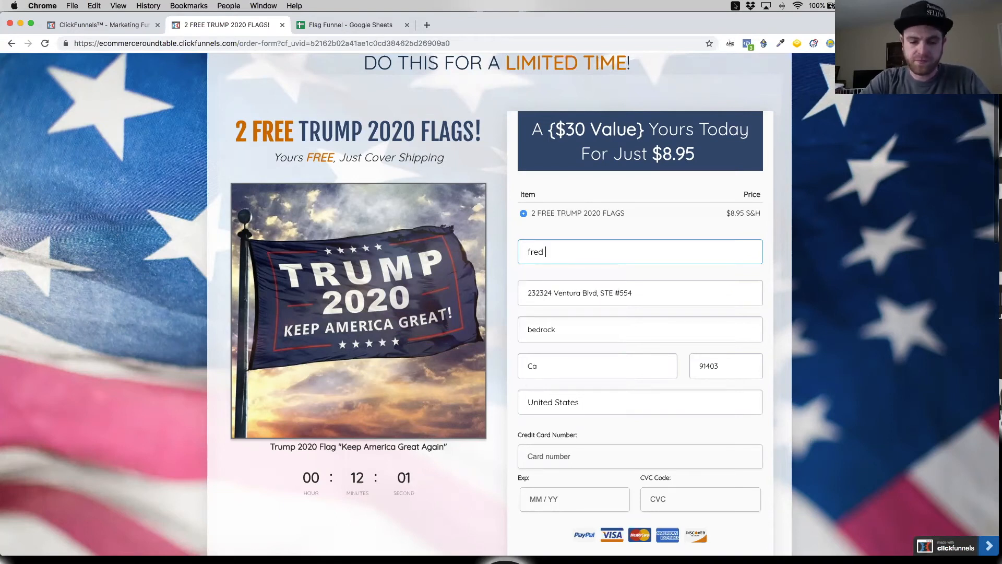
text( flitston)
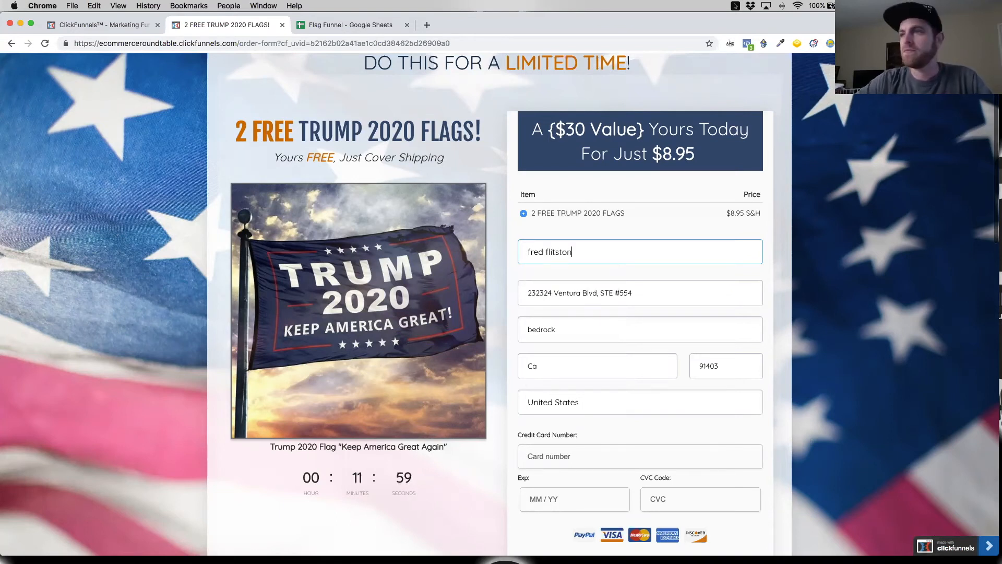
text(e)
Step: Replace the street address and extend the city name in the order's shipping details
key(Tab)
text(re)
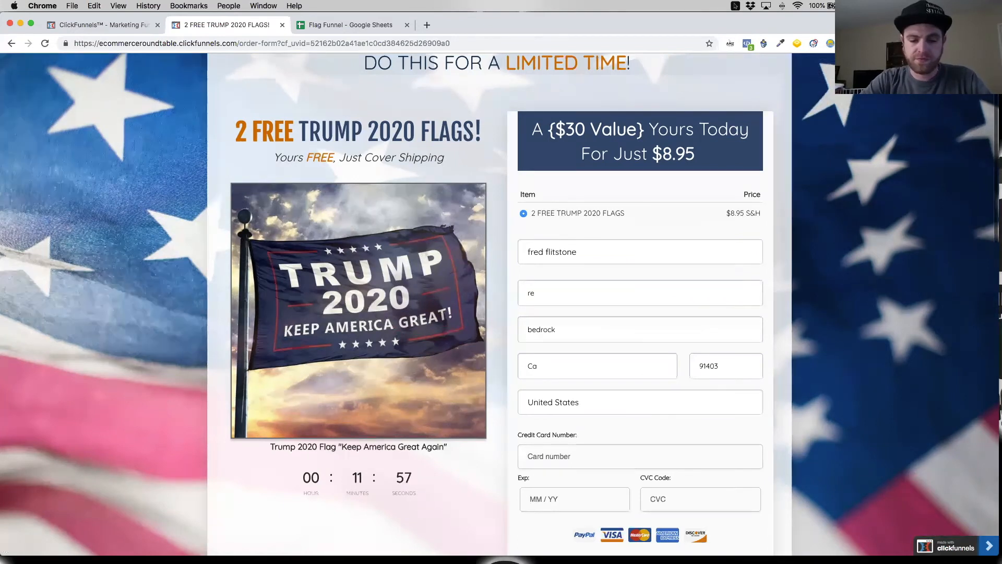
key(BackSpace)
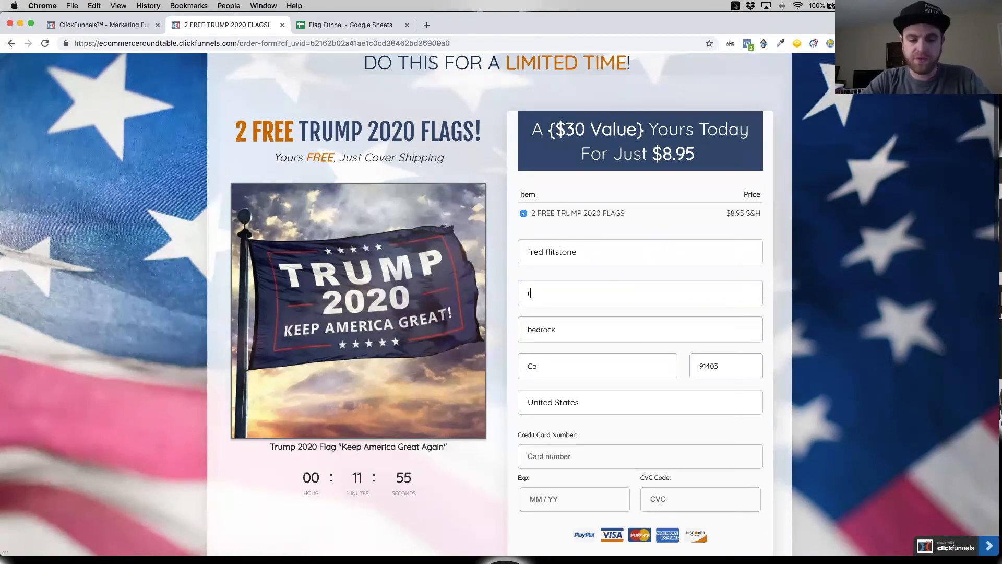
text(edrock)
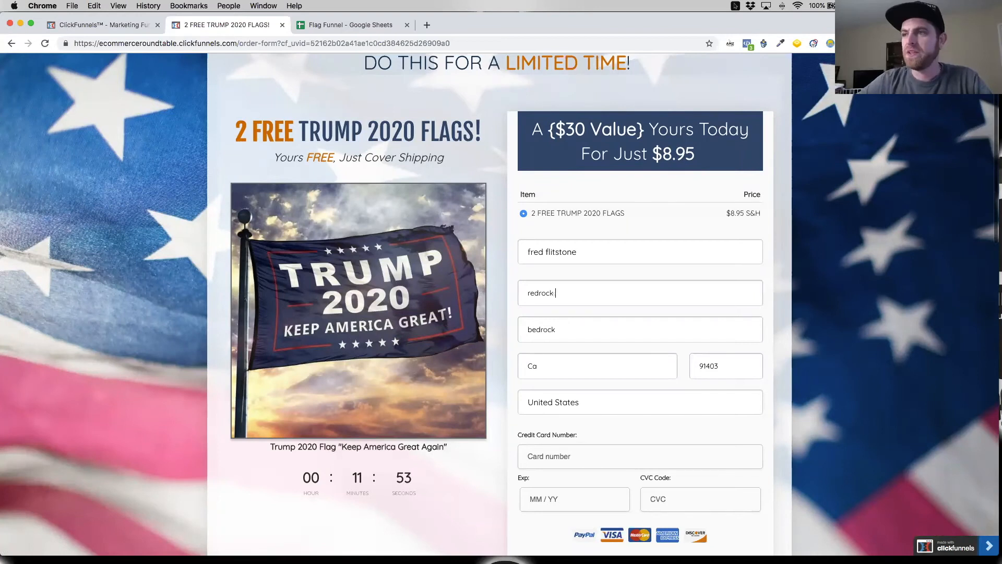
text( bedrock)
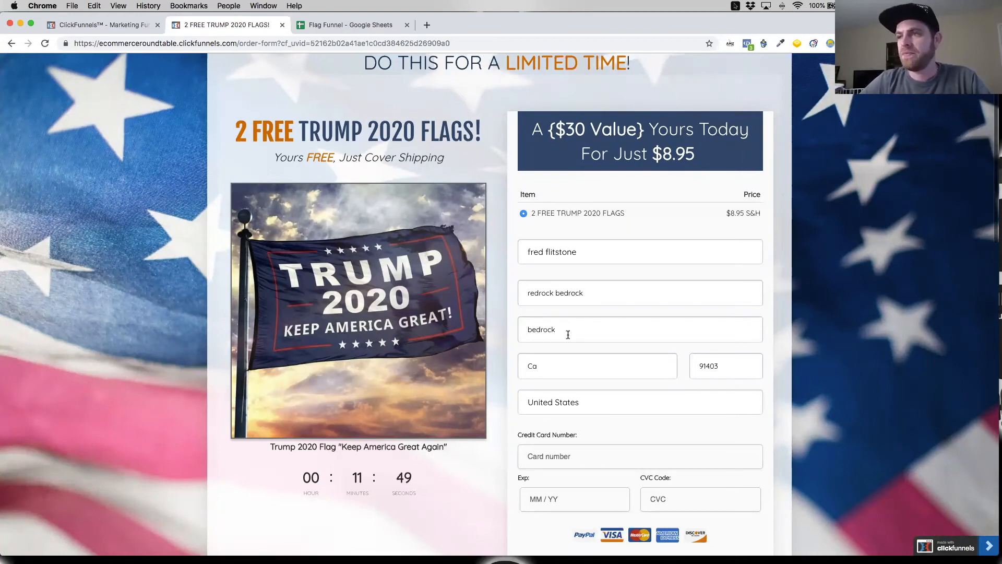
text( zo)
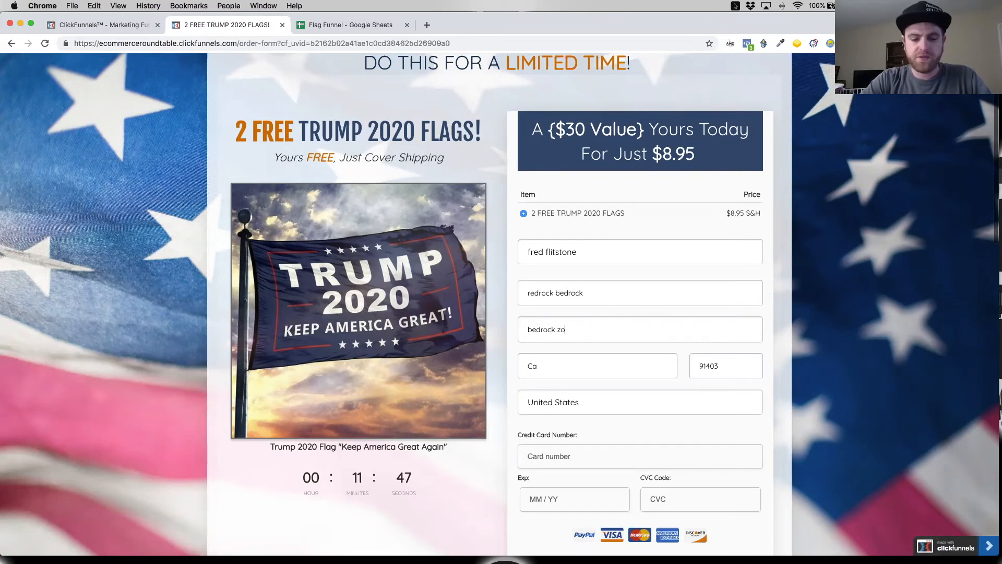
text(nw)
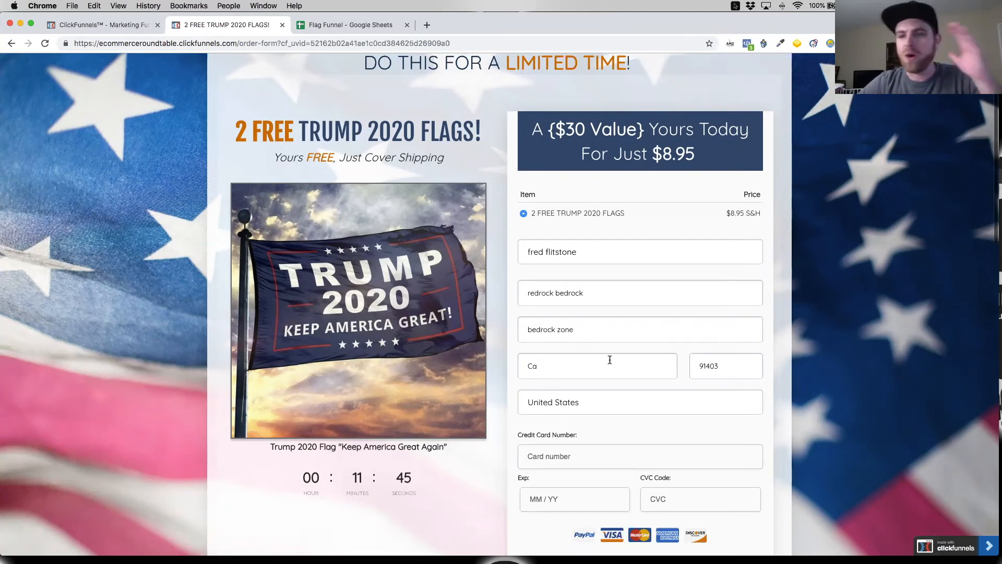
Step: Fill in the order's payment details with the test credit card number, expiry date and CVC code
scroll(621, 358, down, 1)
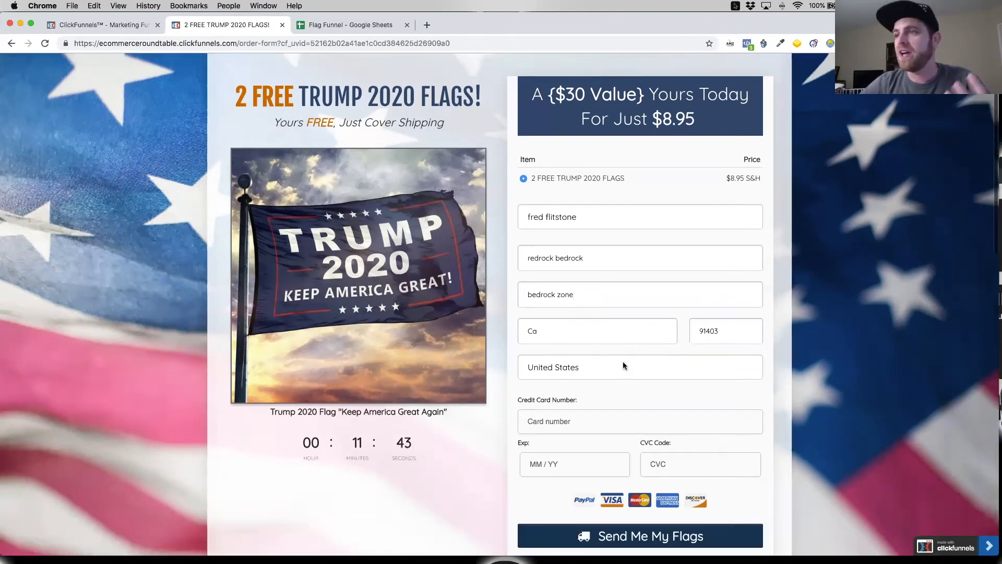
click(596, 421)
key(super+v)
click(592, 462)
text(04)
text(34)
key(Tab)
text(323)
Step: Submit the flag order without the one-time sticker offer, and decline both the MAGA hats and American flags upsells
scroll(571, 488, down, 2)
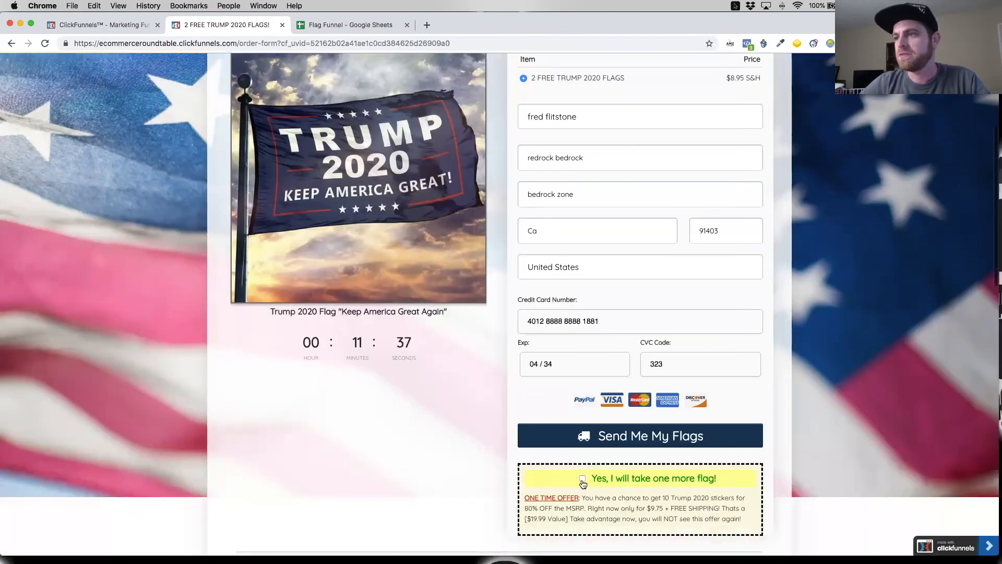
scroll(582, 483, down, 2)
click(635, 330)
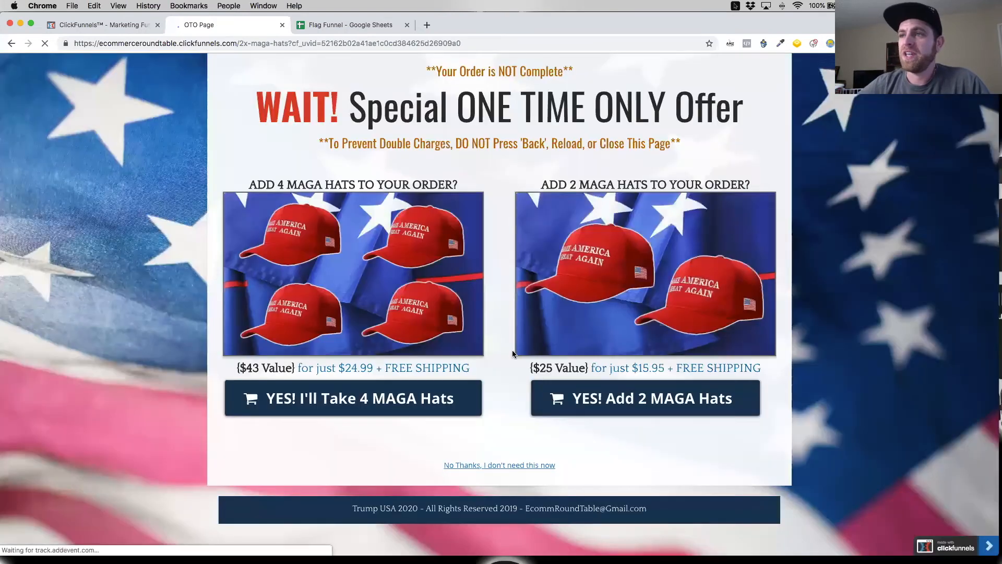
click(466, 463)
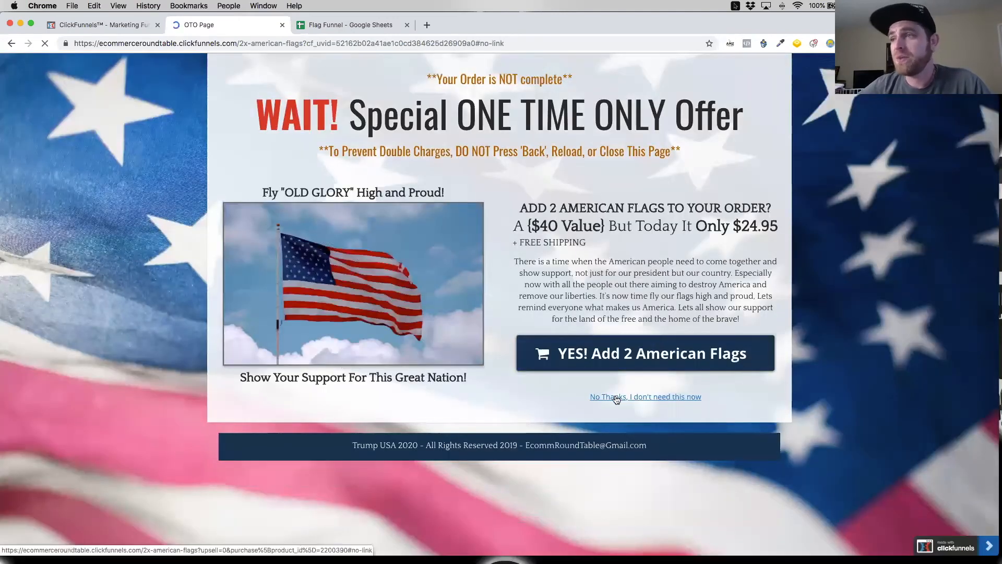
click(616, 398)
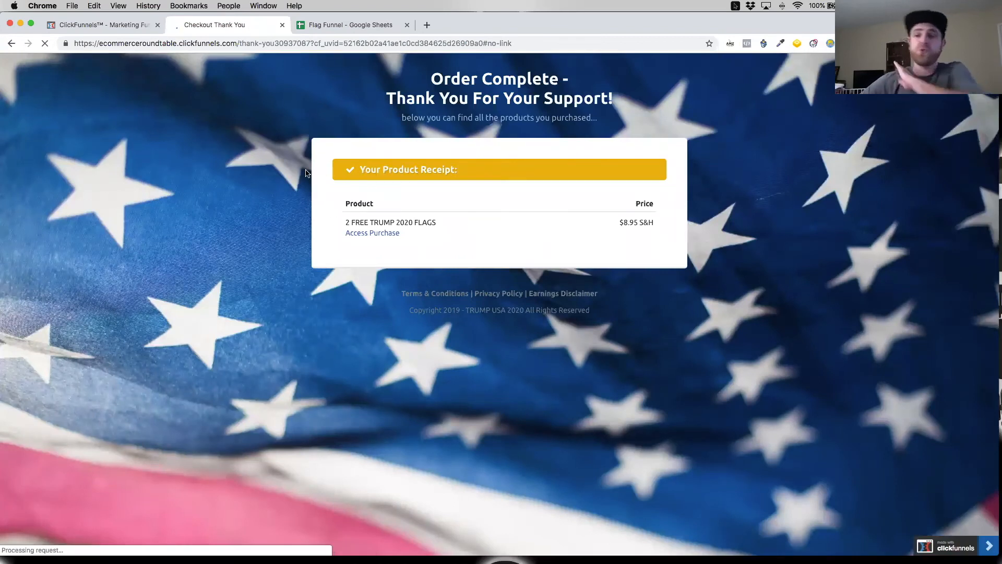
Step: Check the Flag Funnel sheet for the new flags-only order row and review its columns
click(350, 25)
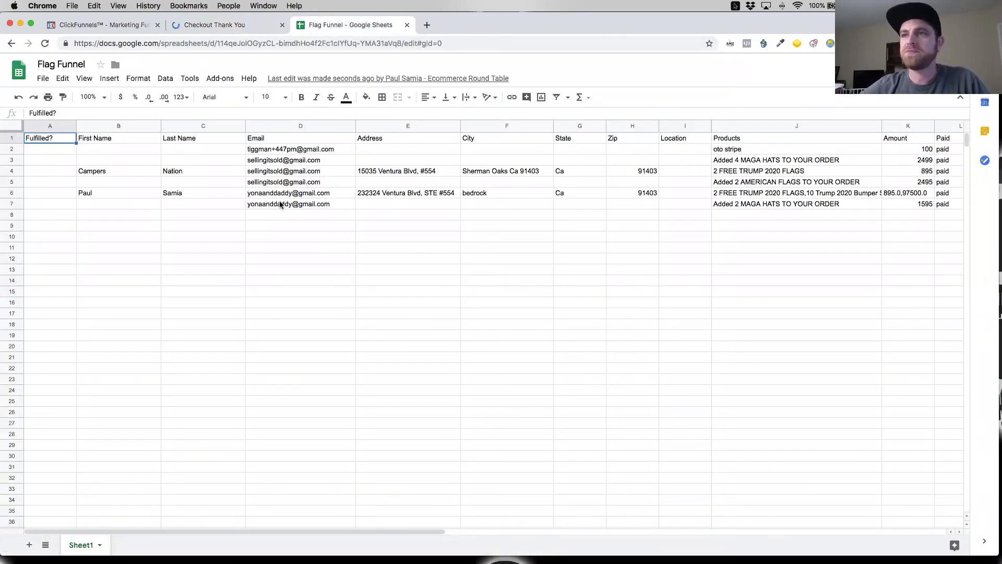
scroll(304, 204, right, 2)
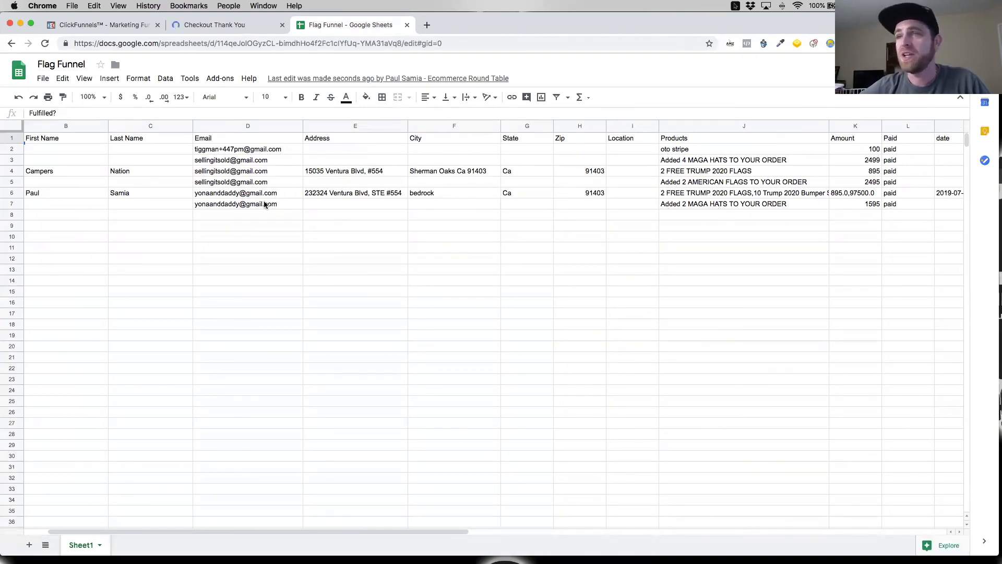
scroll(220, 192, left, 2)
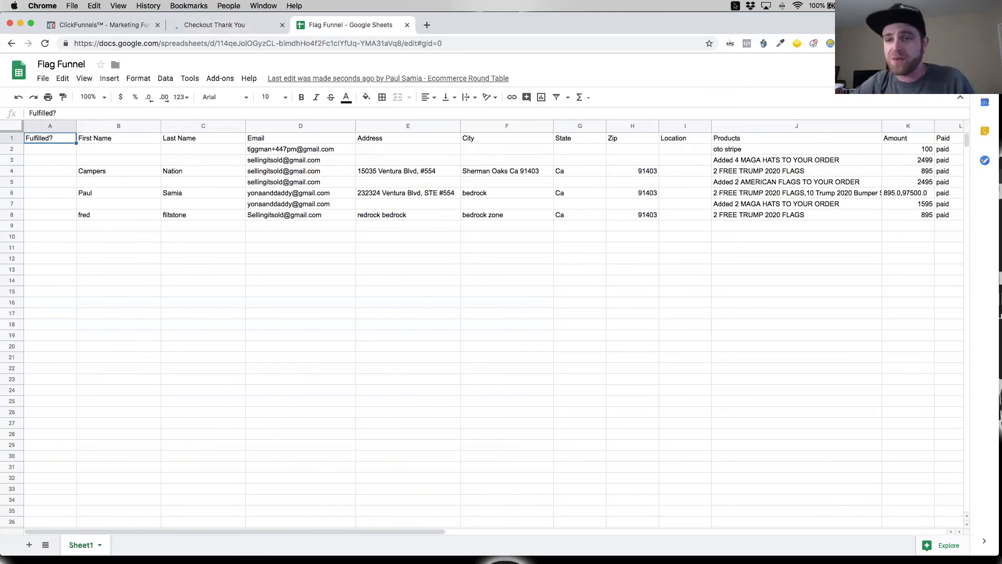
click(1, 89)
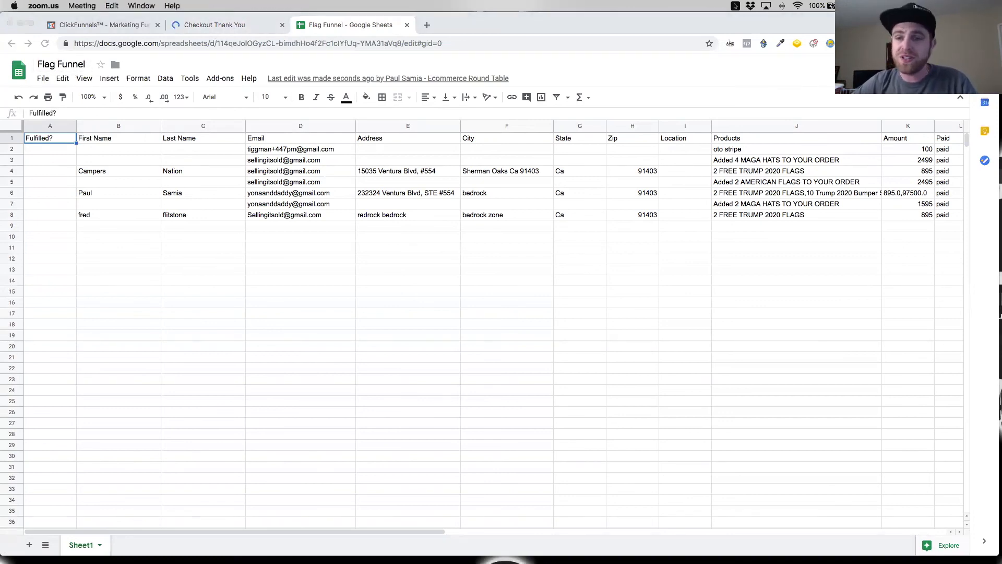